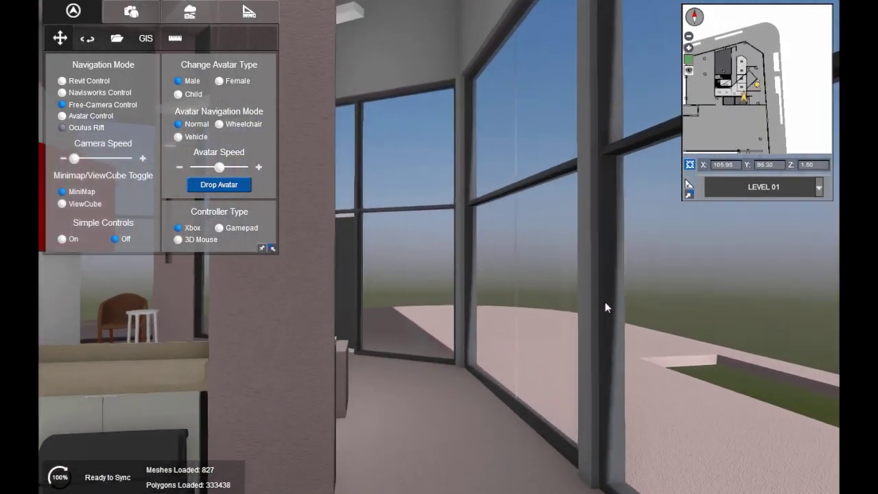
Set the ceiling pendant light beside the windows to 5291 lm and 6397 K, applying the change to all family instances
key(w)
drag(605, 302, 102, 274)
drag(463, 292, 264, 242)
key(d)
key(w)
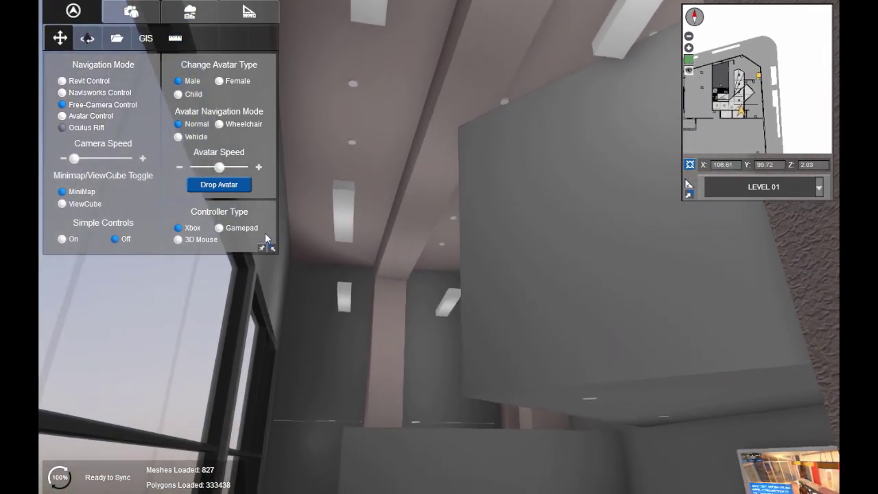
drag(364, 304, 362, 287)
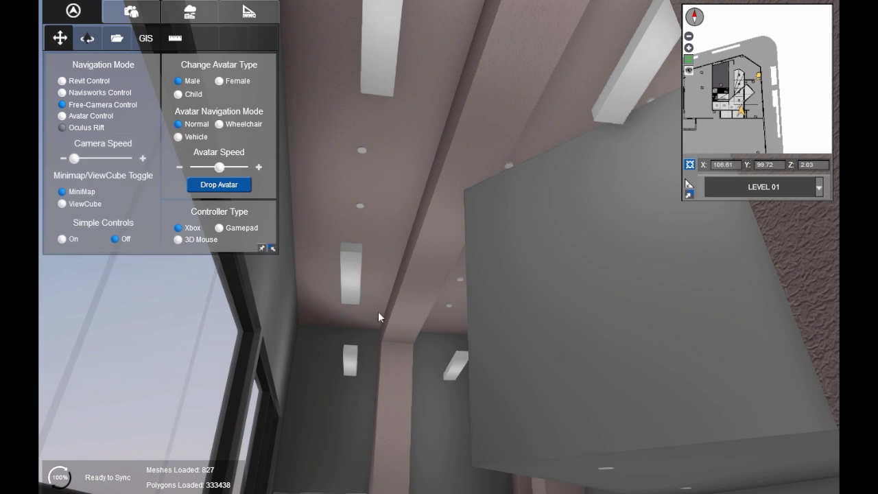
click(351, 278)
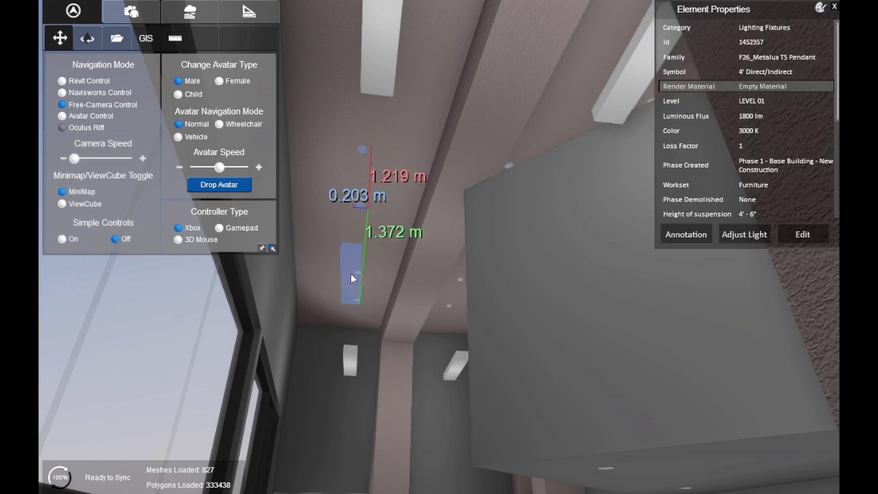
click(749, 234)
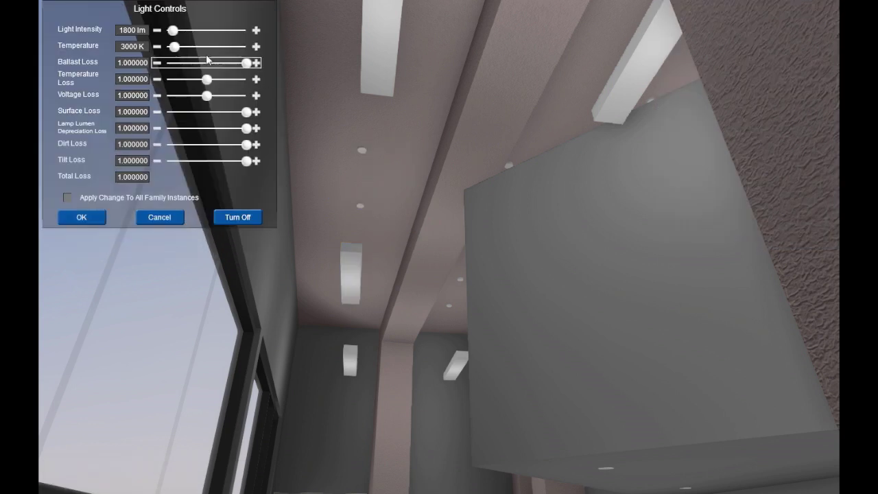
drag(175, 47, 187, 32)
click(68, 200)
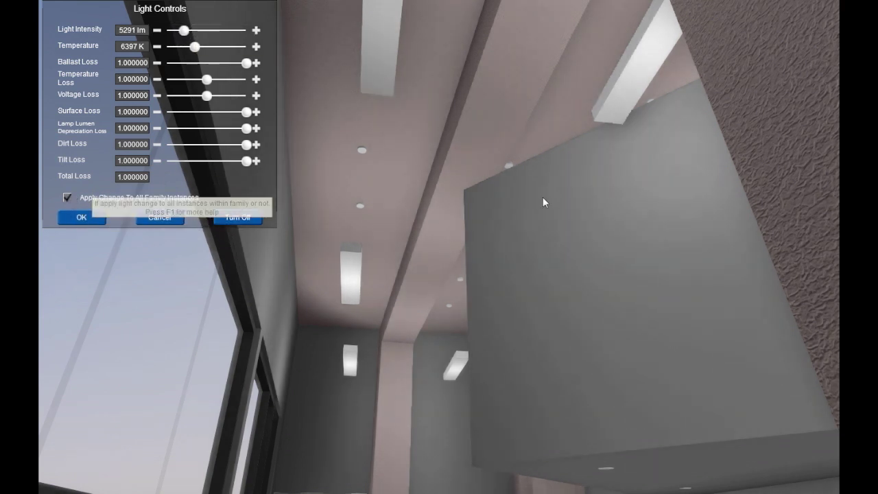
right_drag(493, 166, 576, 290)
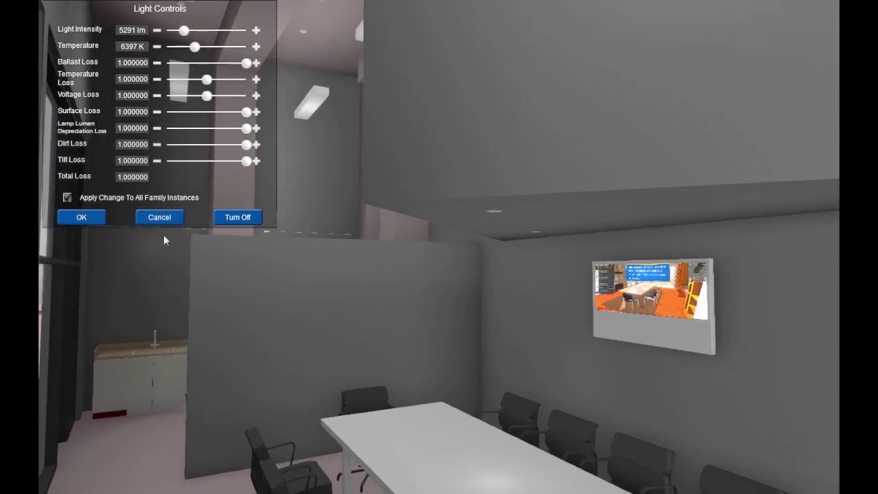
click(79, 216)
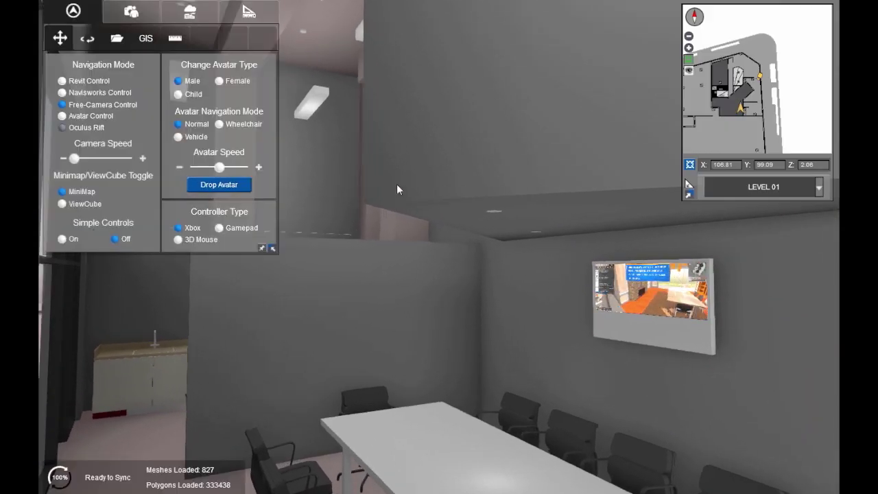
Change the sun study's time of day to 10:28 AM for the meeting room
click(190, 11)
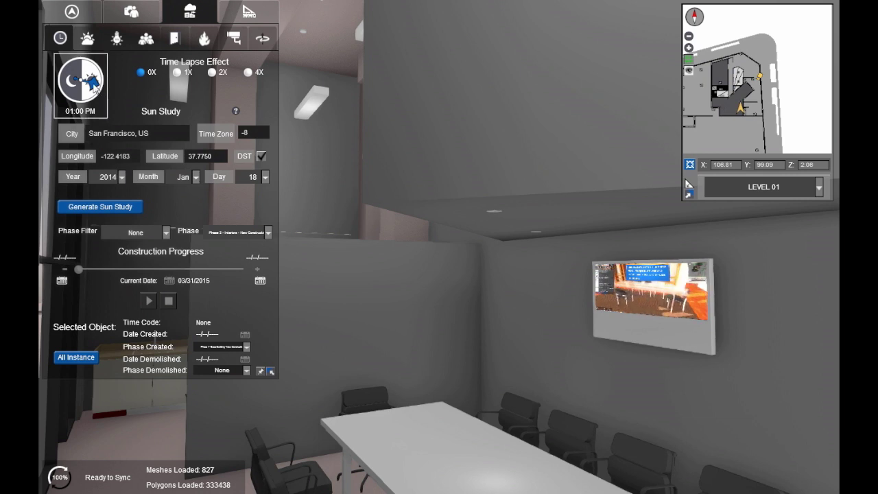
drag(97, 85, 113, 73)
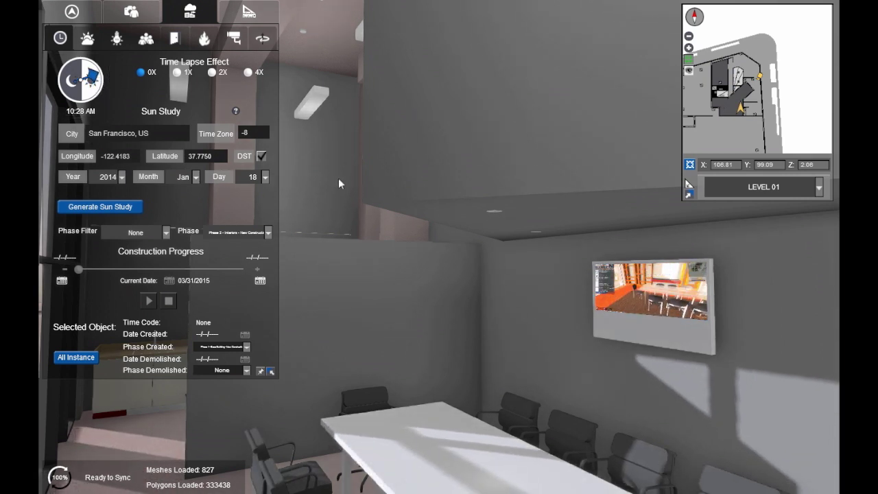
right_drag(338, 178, 362, 220)
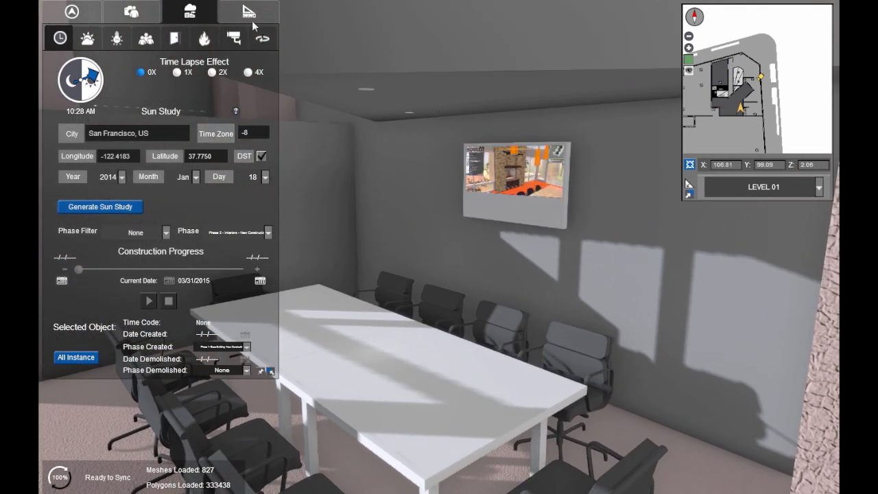
click(72, 11)
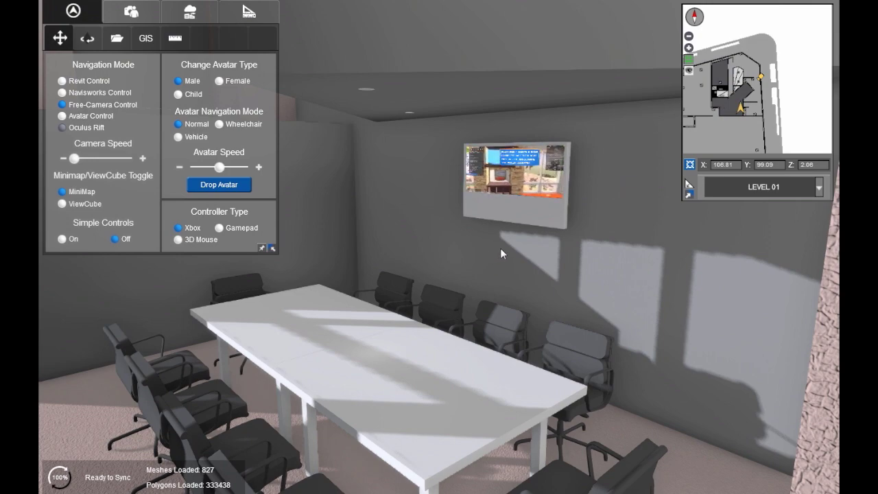
Open the Chair_Generic Office - Seat material of a meeting room chair and try its transparency and reflectivity, leaving both at 0
right_drag(562, 277, 466, 335)
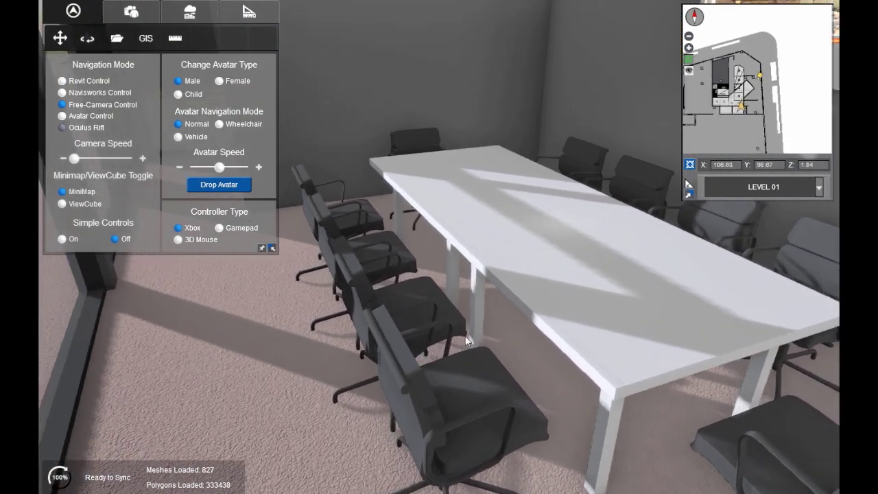
drag(466, 340, 340, 316)
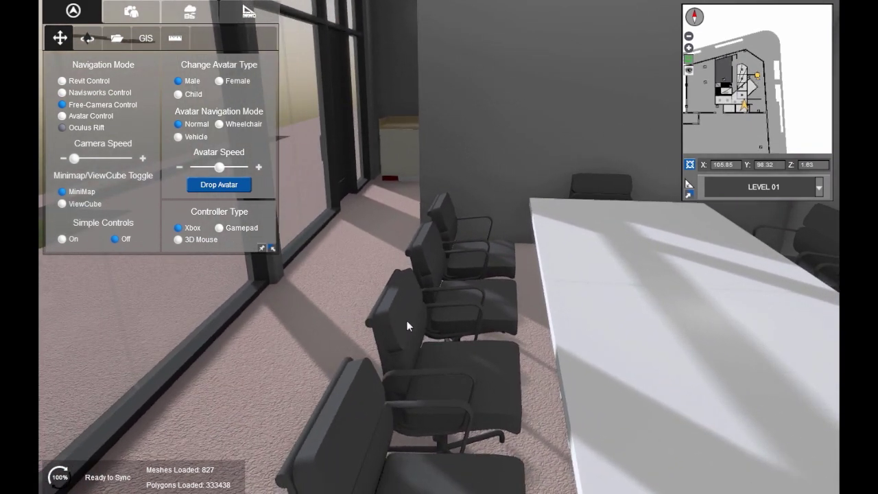
click(450, 365)
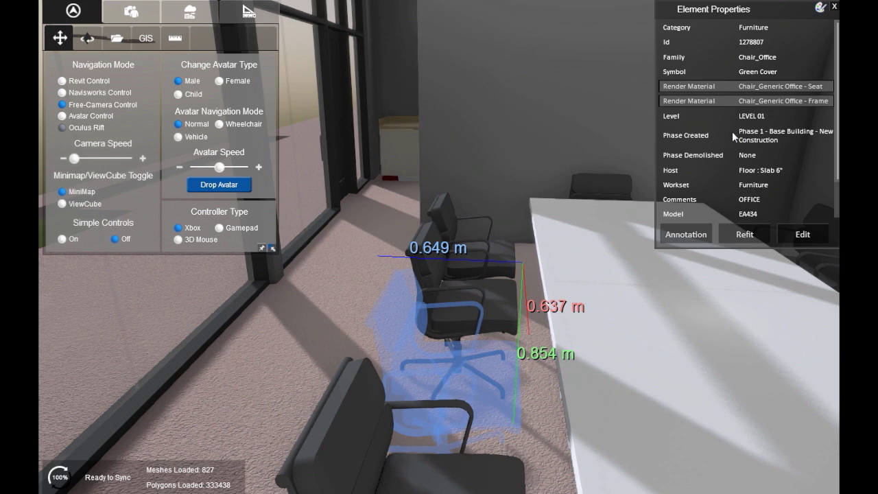
click(698, 88)
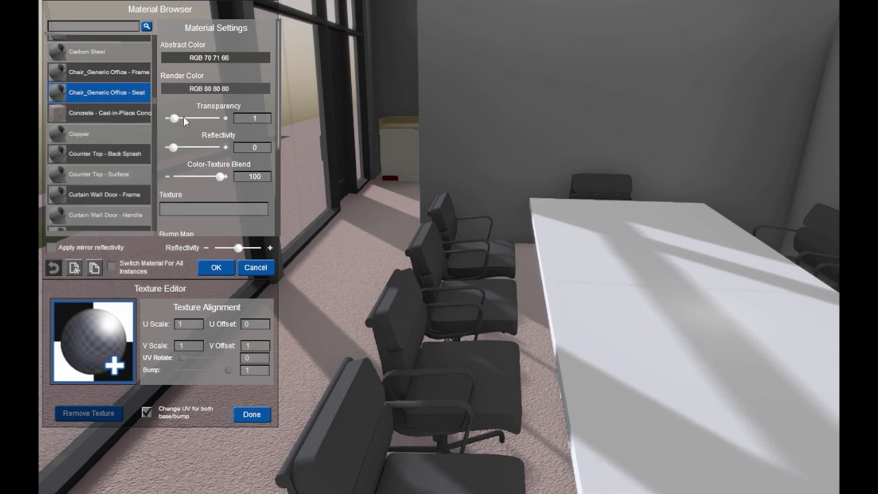
drag(184, 120, 189, 120)
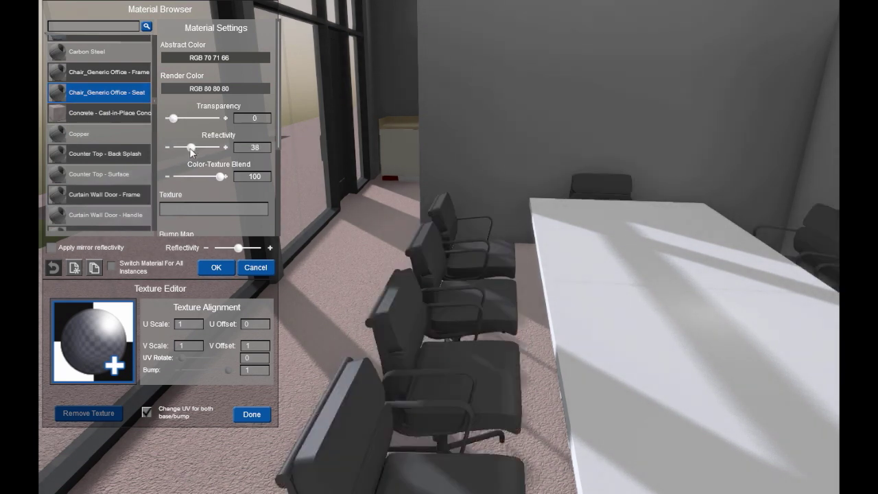
mouse_move(193, 148)
mouse_down()
mouse_move(218, 151)
mouse_move(178, 152)
mouse_up()
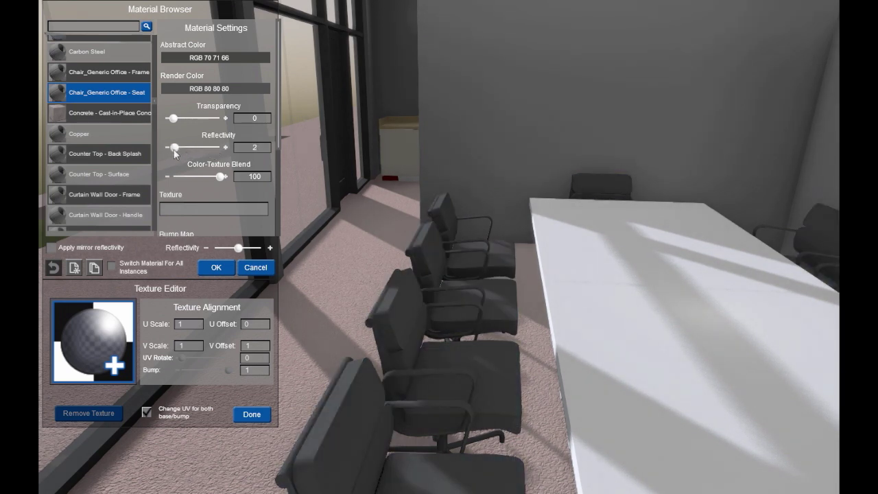
Set the render color of the Chair_Generic Office - Seat material to dark red, RGB 64 0 0
click(200, 90)
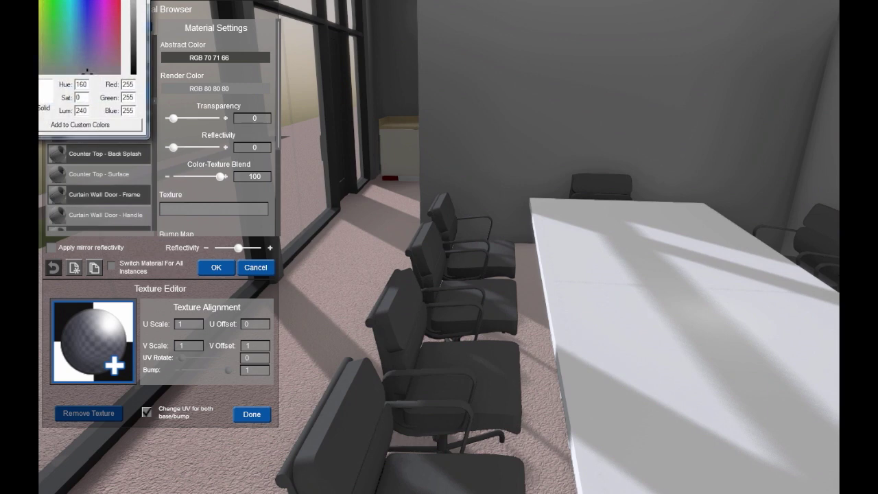
key(Return)
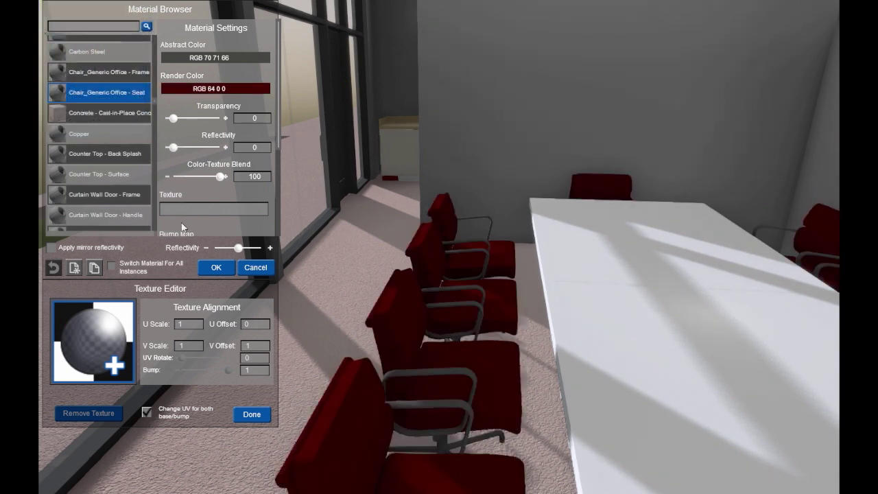
right_drag(326, 244, 360, 234)
drag(359, 234, 322, 271)
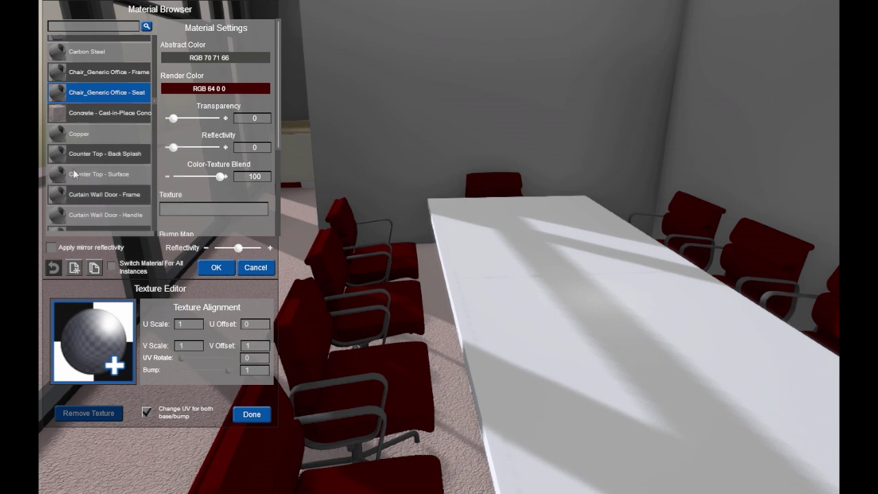
Replace the chair's seat material with the Furniture - KI chair upholstery material and switch it for all instances
scroll(156, 111, down, 10)
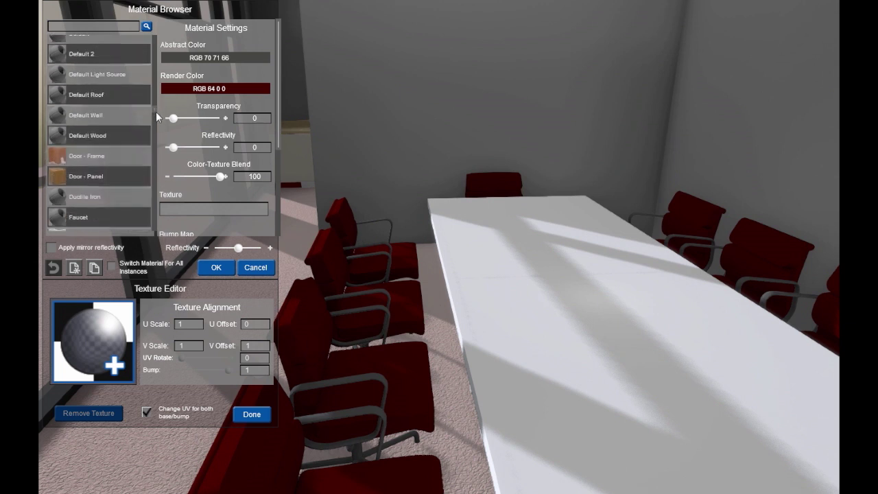
click(120, 144)
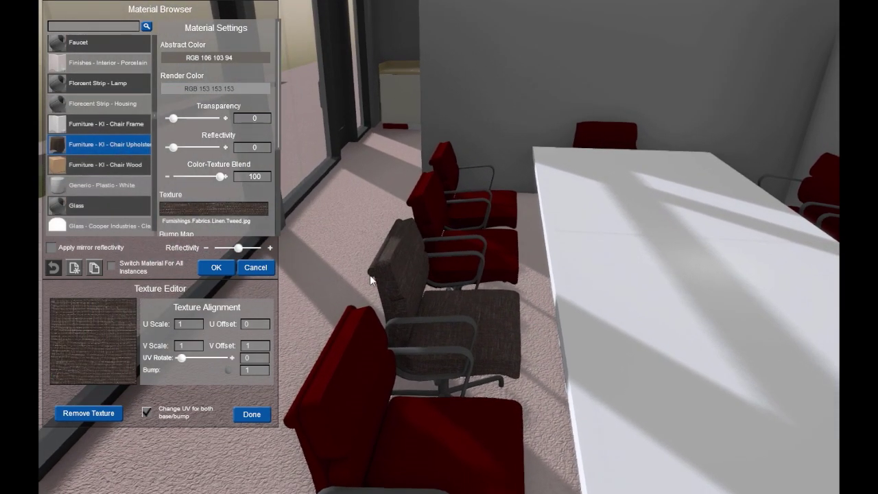
click(111, 266)
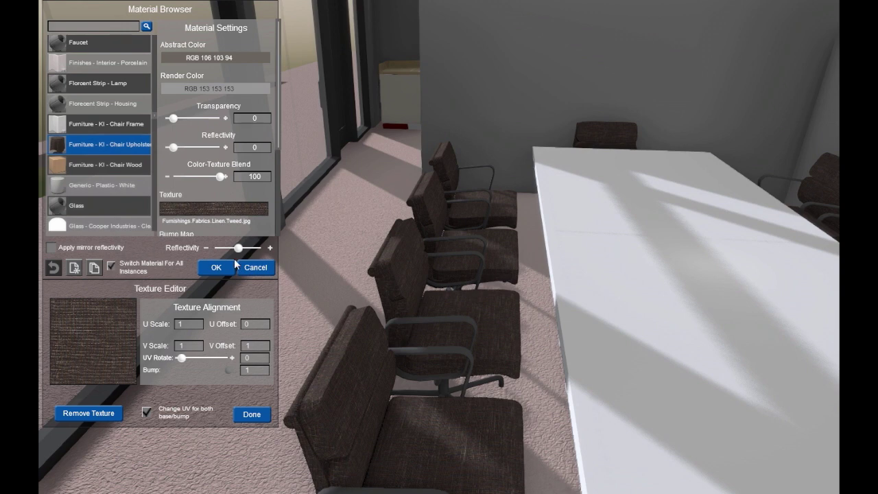
Create a new material named Leather for the chair seats
click(75, 269)
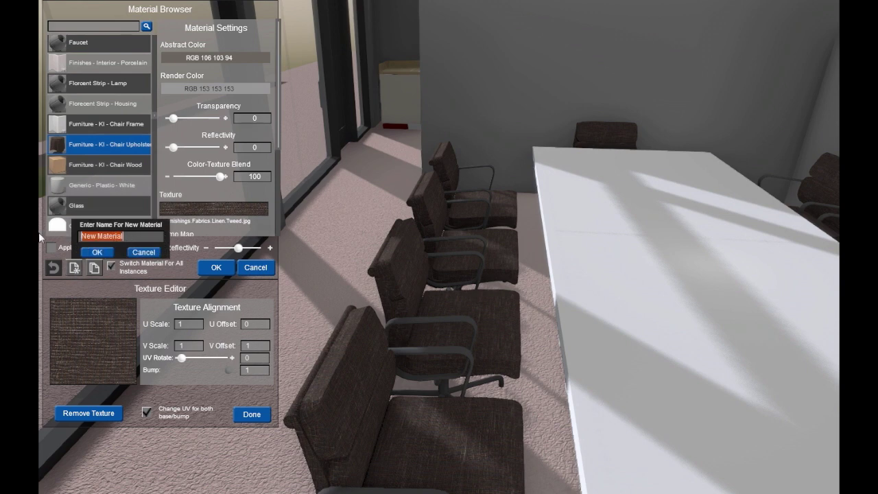
key(BackSpace)
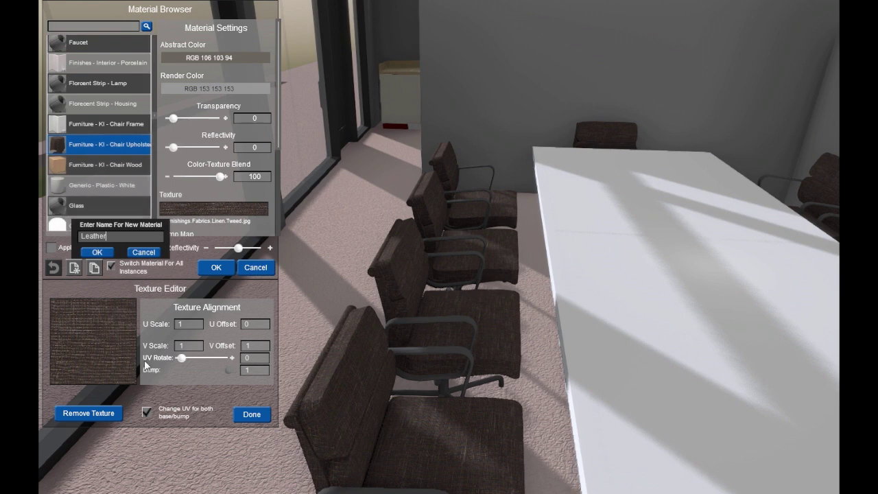
click(96, 252)
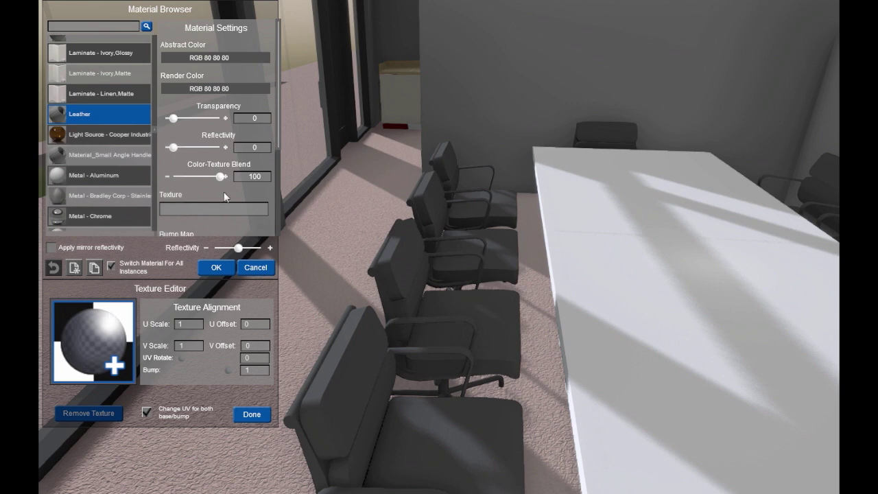
Load Furnishings.Fabrics.Leather.Black as the Leather material's texture and set its reflectivity to 46
click(97, 333)
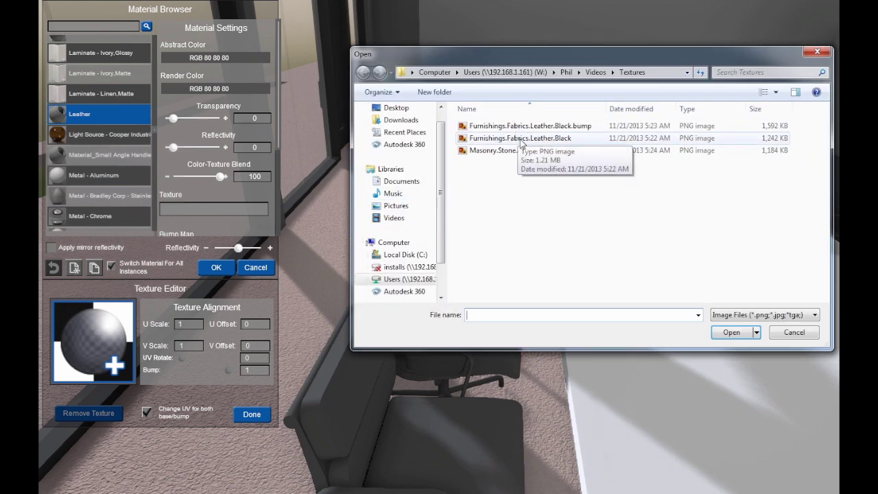
click(521, 139)
double_click(521, 140)
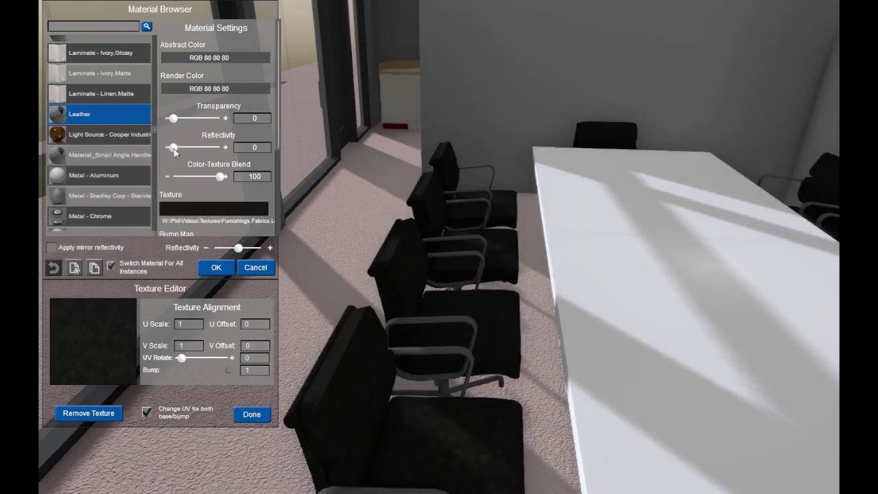
drag(187, 147, 199, 147)
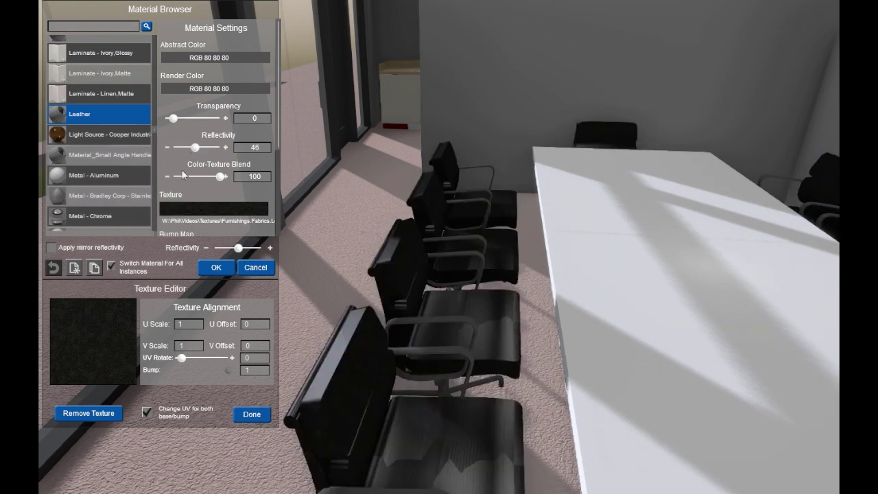
Load Furnishings.Fabrics.Leather.Black.bump as the Leather material's bump map, set the bump strength to 0.094, and accept the material changes
drag(278, 143, 276, 202)
click(238, 198)
click(76, 358)
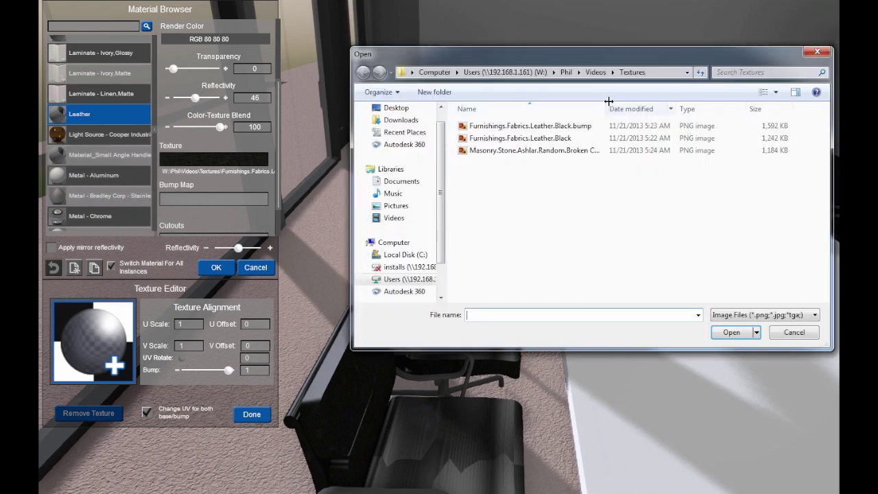
double_click(576, 127)
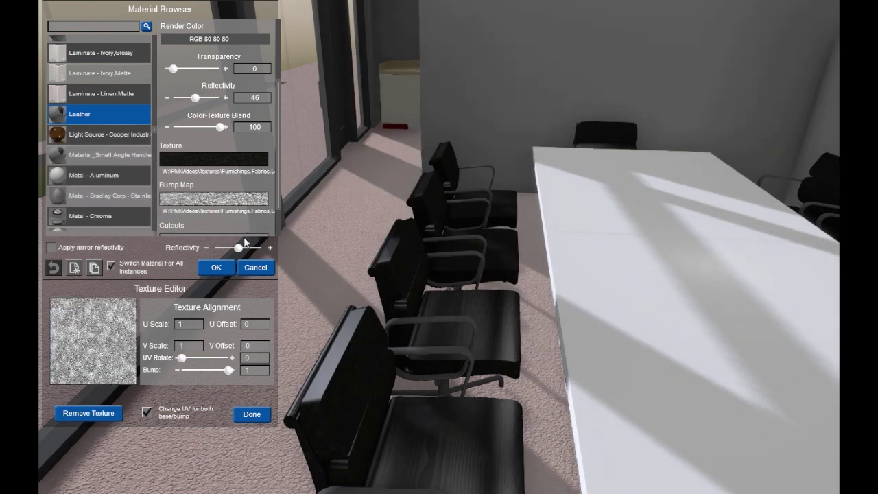
drag(217, 373, 189, 373)
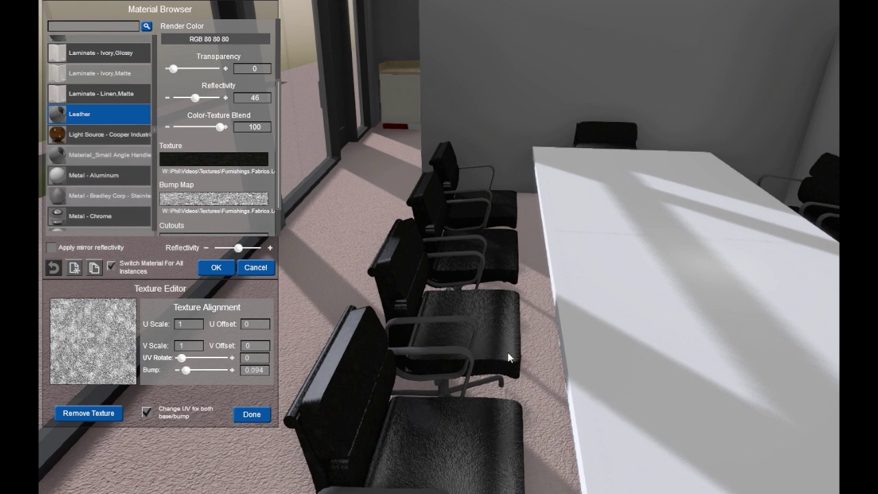
drag(508, 351, 547, 310)
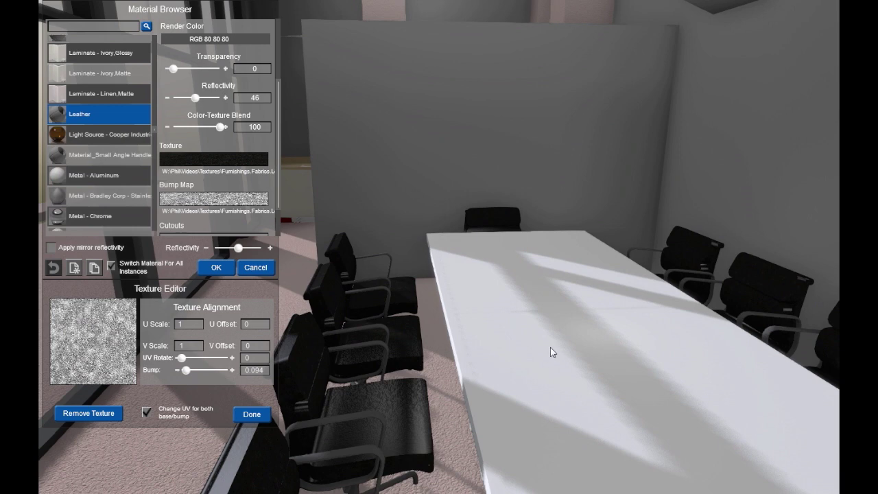
drag(549, 347, 670, 321)
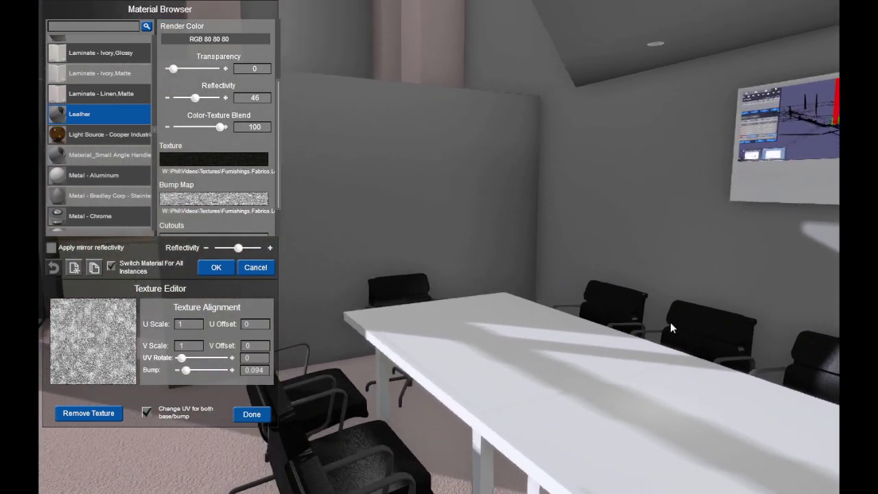
click(216, 267)
drag(582, 417, 622, 401)
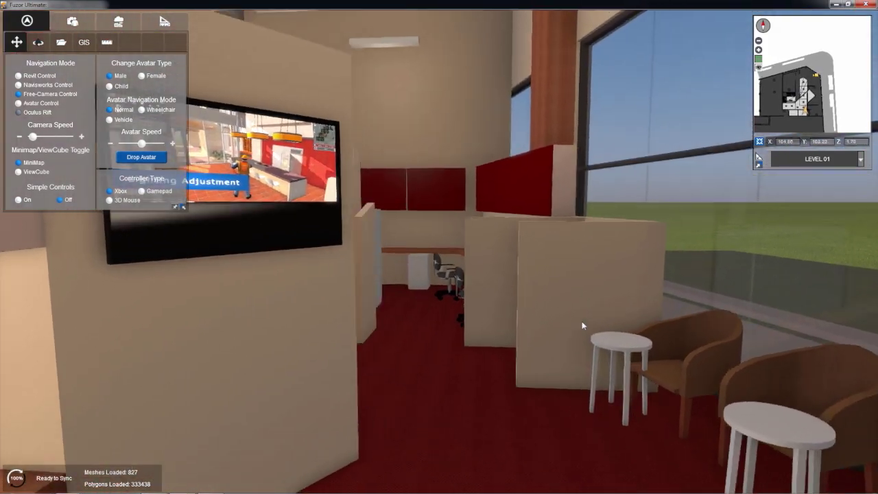
Save a camera view of the meeting room showing the conference table and stone wall
drag(582, 323, 438, 318)
click(74, 24)
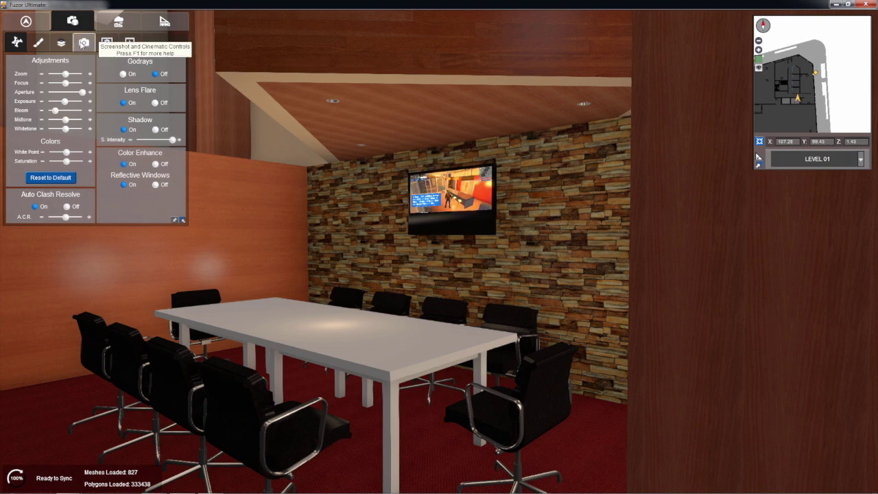
click(83, 42)
click(109, 43)
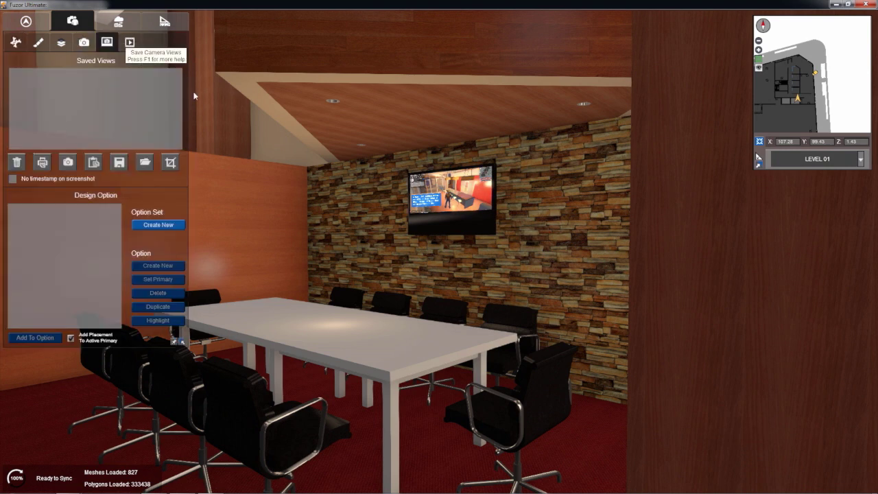
right_drag(457, 259, 476, 265)
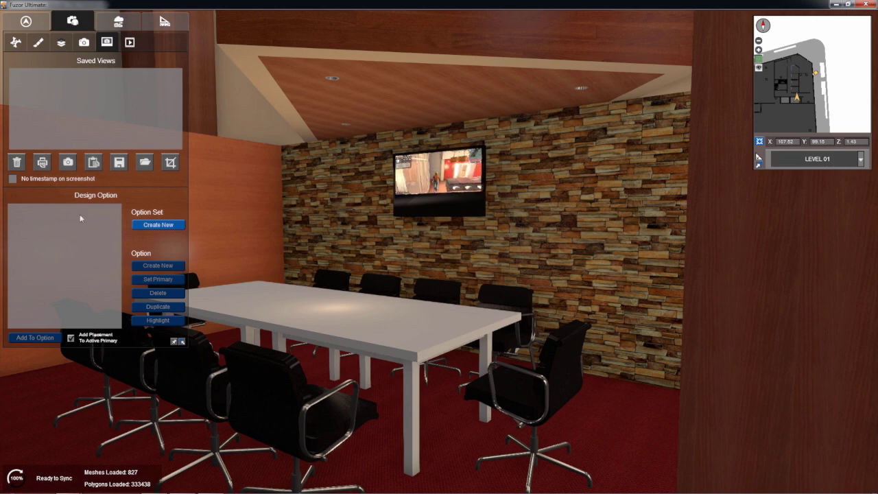
click(72, 162)
Save a camera view of the lounge chairs and white round tables by the window
drag(456, 220, 711, 216)
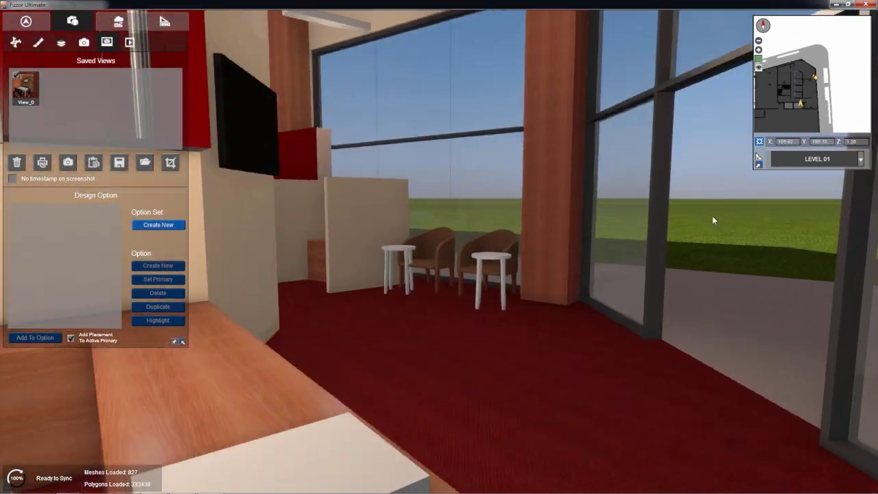
key(w)
right_drag(711, 215, 850, 251)
key(a)
key(a)
key(q)
key(d)
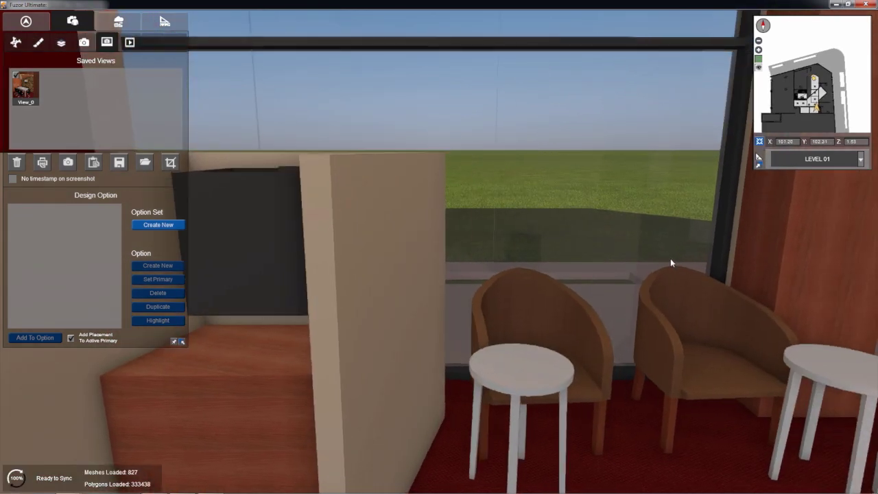
drag(671, 263, 616, 264)
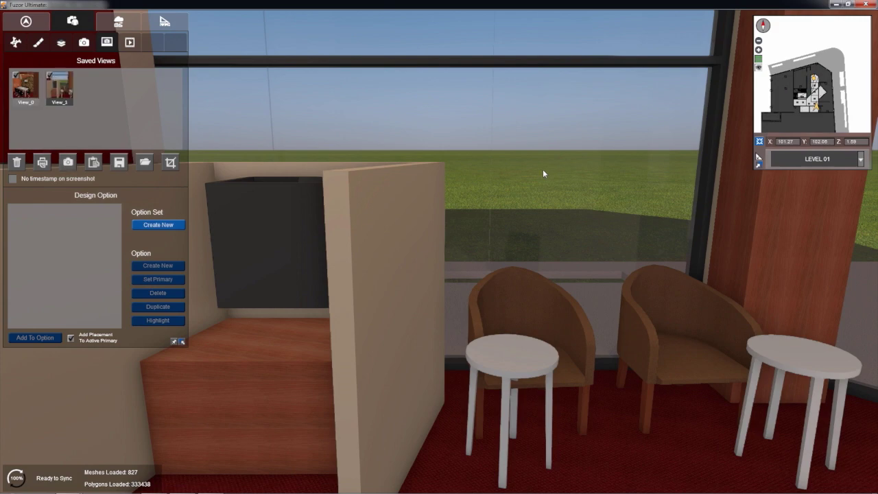
Save camera views of the workstation cubicles and of the open office area with the round glass table
drag(590, 199, 474, 199)
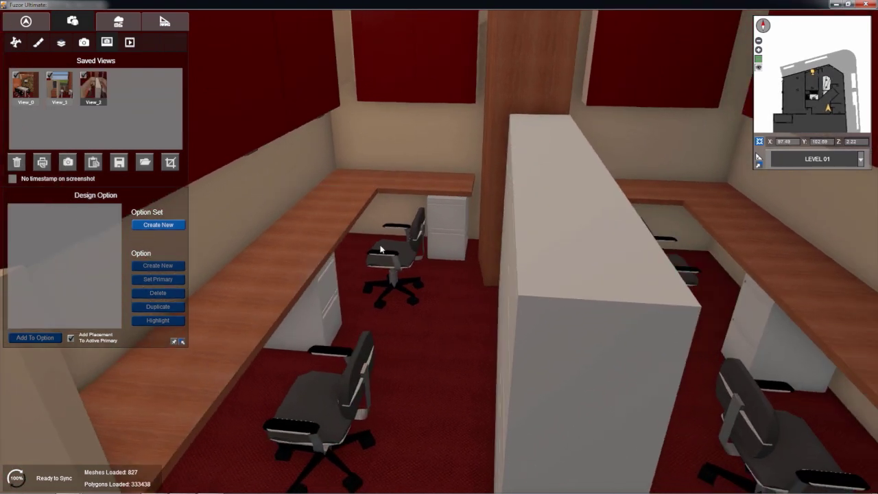
drag(381, 249, 473, 208)
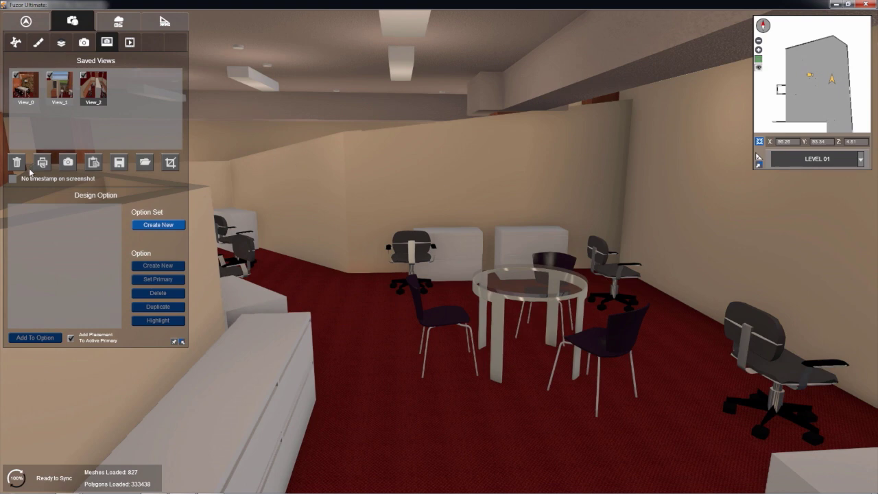
click(68, 162)
drag(414, 172, 359, 186)
Recall View_1 and move the round table near the partition to about 0.18 m on X and 0.08 m on Z
click(65, 91)
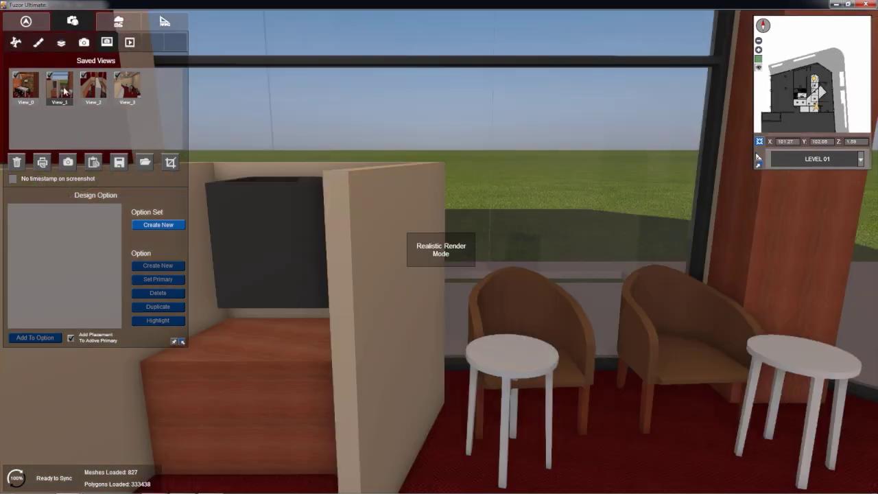
drag(411, 226, 360, 278)
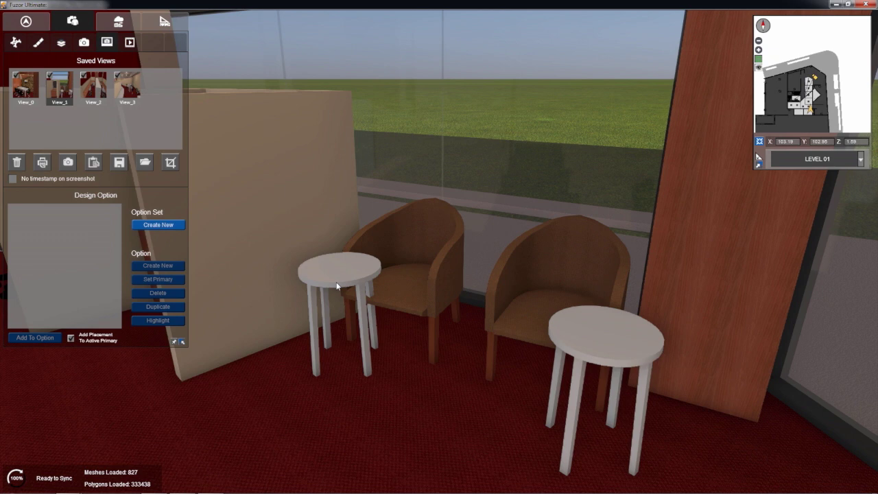
click(320, 274)
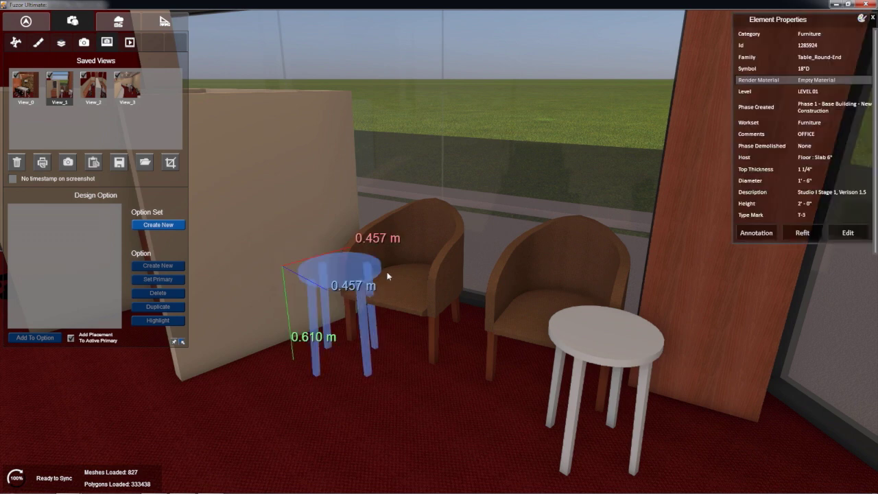
click(816, 232)
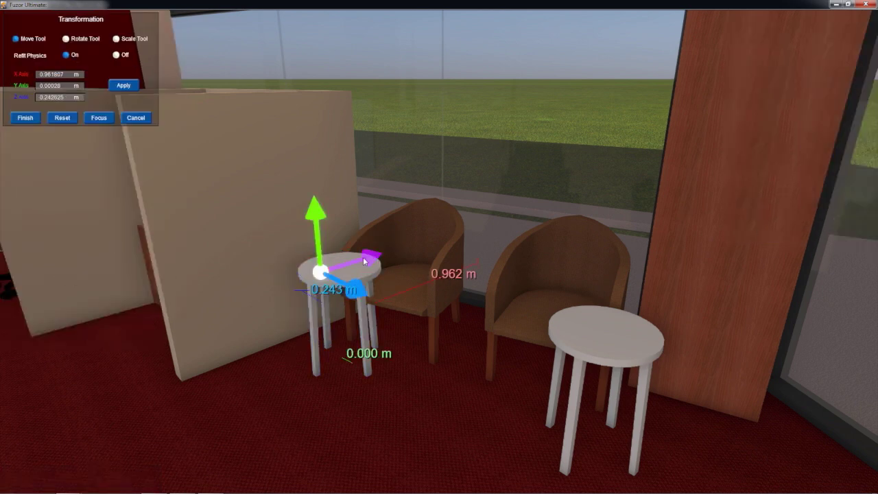
drag(365, 261, 2, 35)
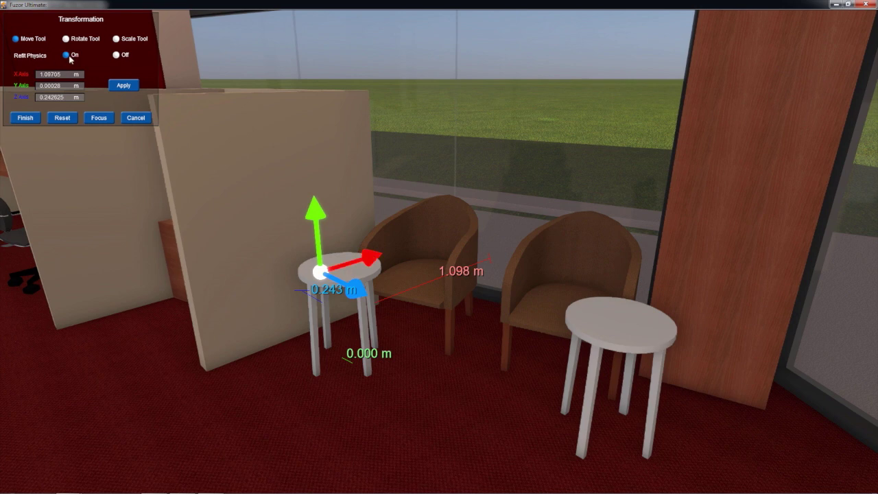
click(62, 117)
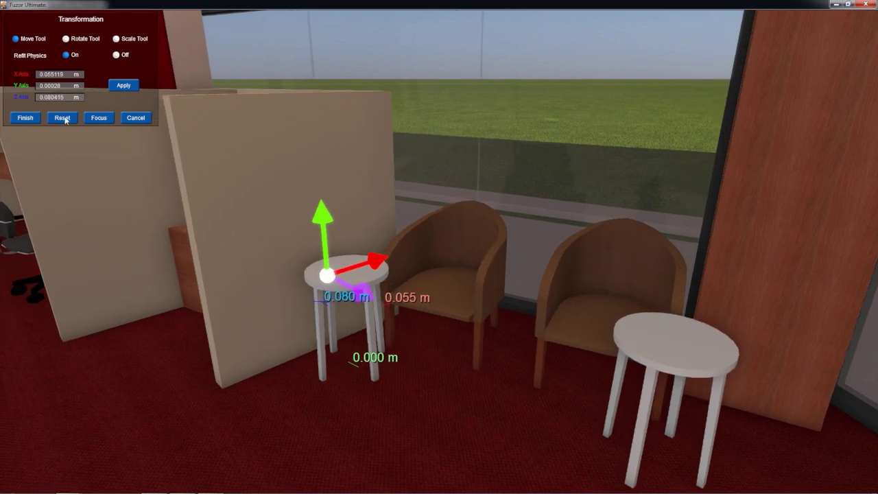
drag(387, 268, 739, 487)
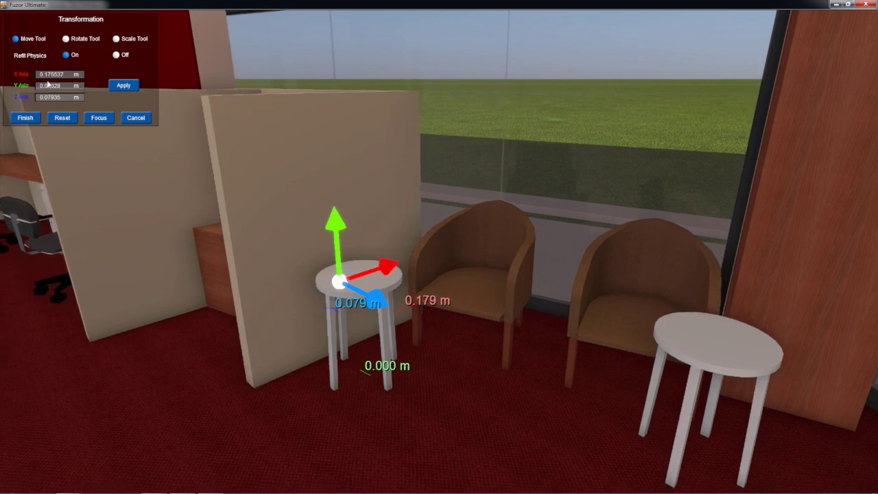
click(27, 118)
Move the other round table beside the wood column, to about 0.14 m on X and 0.13 m on Z
drag(782, 363, 566, 281)
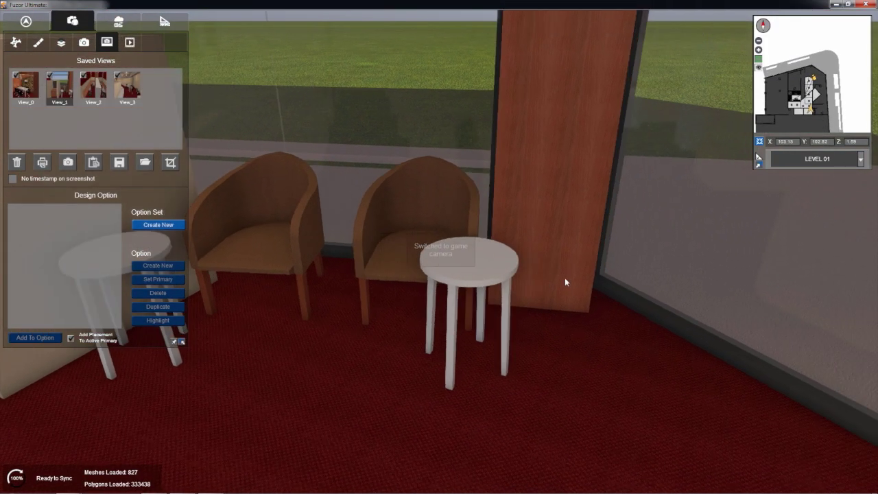
click(497, 269)
click(803, 233)
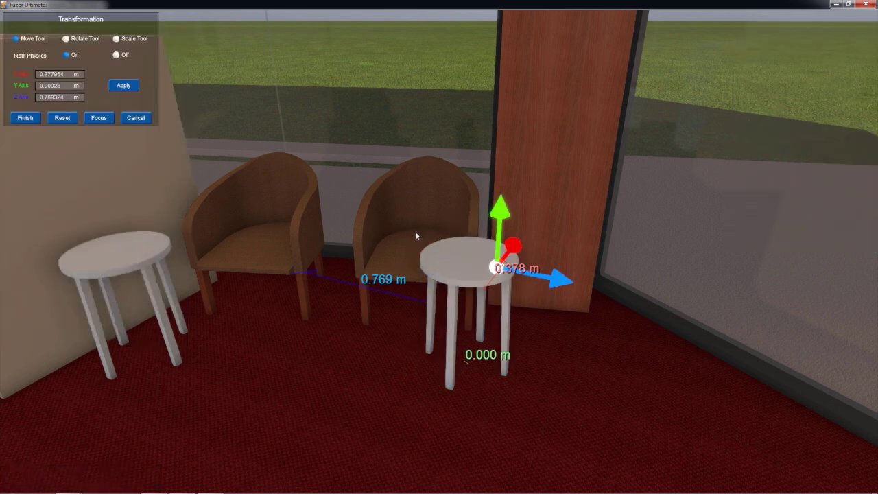
drag(597, 281, 847, 326)
mouse_move(511, 251)
mouse_down()
mouse_move(480, 255)
mouse_move(510, 247)
mouse_up()
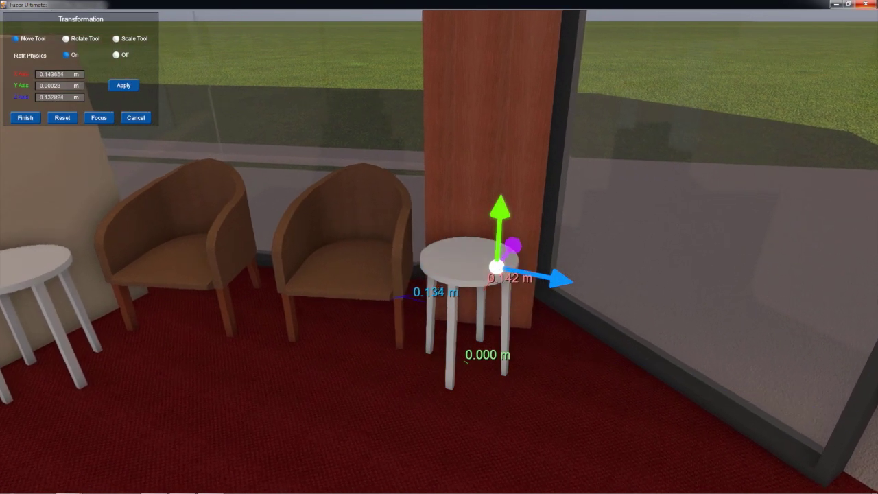
click(29, 118)
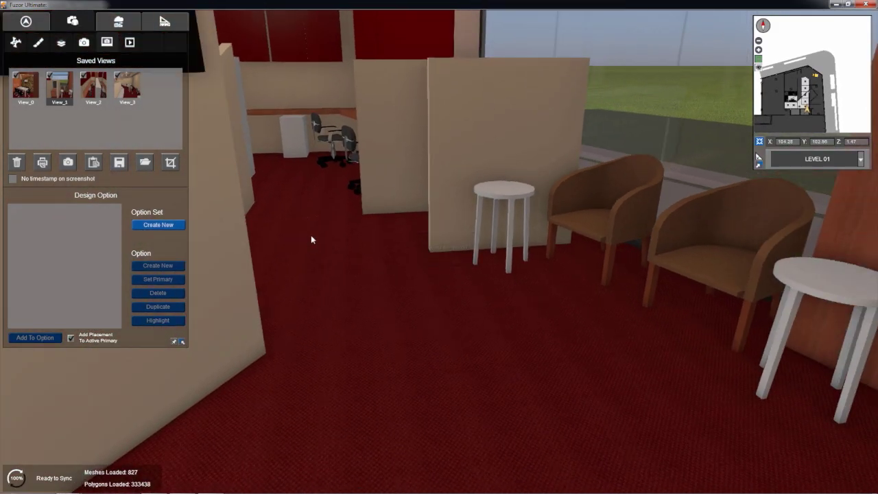
Rotate the lounge chair nearest the partition to about -51 degrees around Y and shift it slightly along the X axis
click(526, 259)
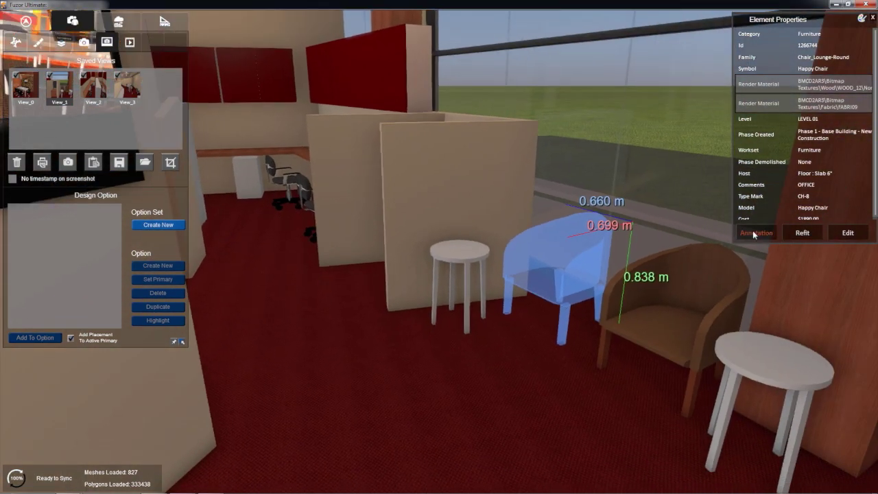
click(801, 233)
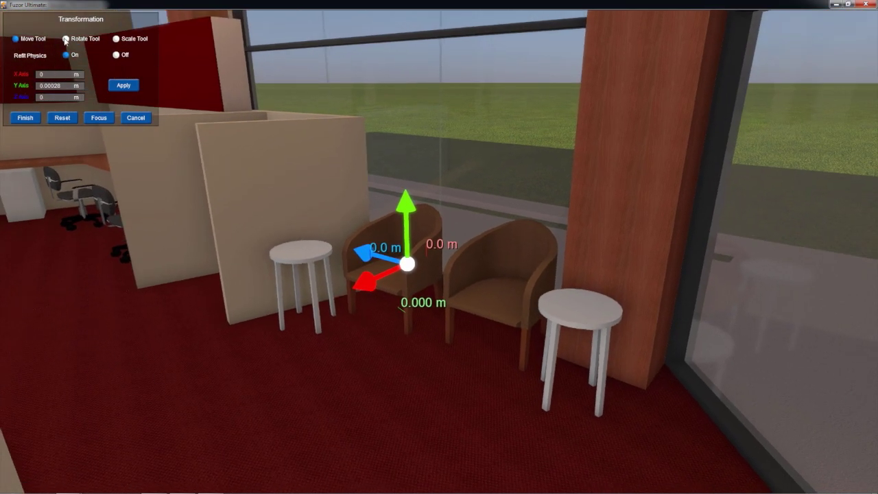
click(66, 39)
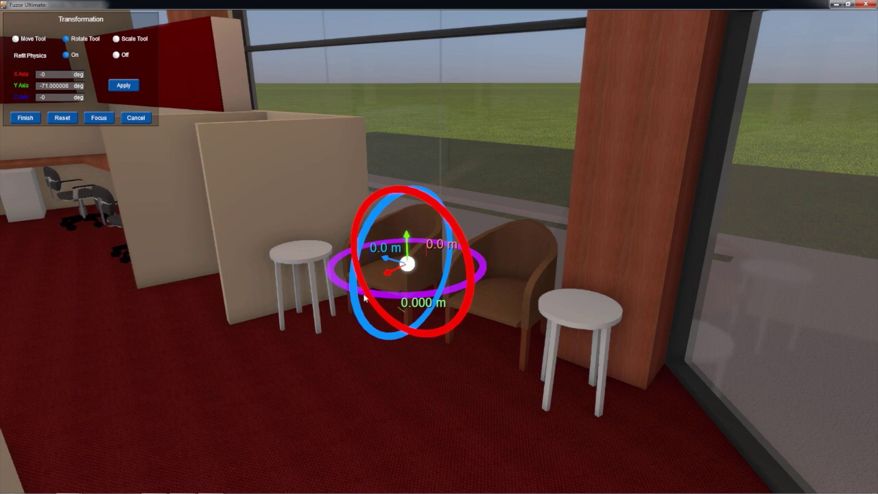
drag(364, 298, 403, 314)
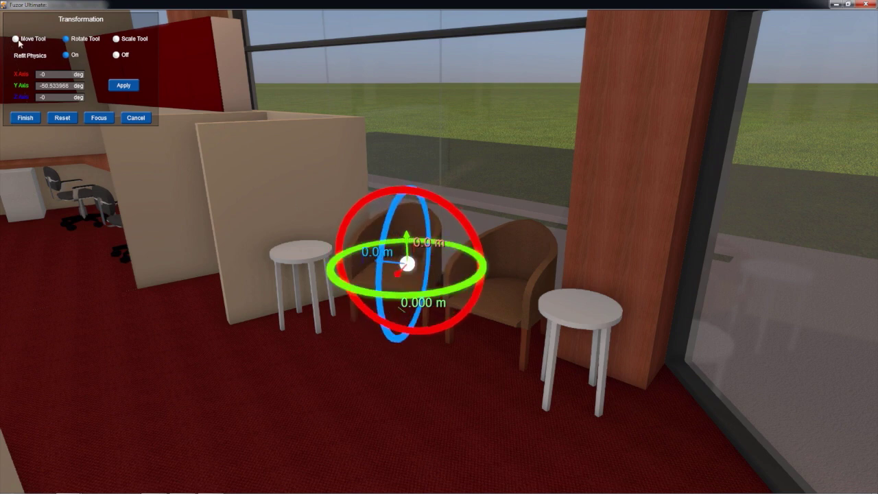
click(16, 39)
drag(385, 289, 304, 322)
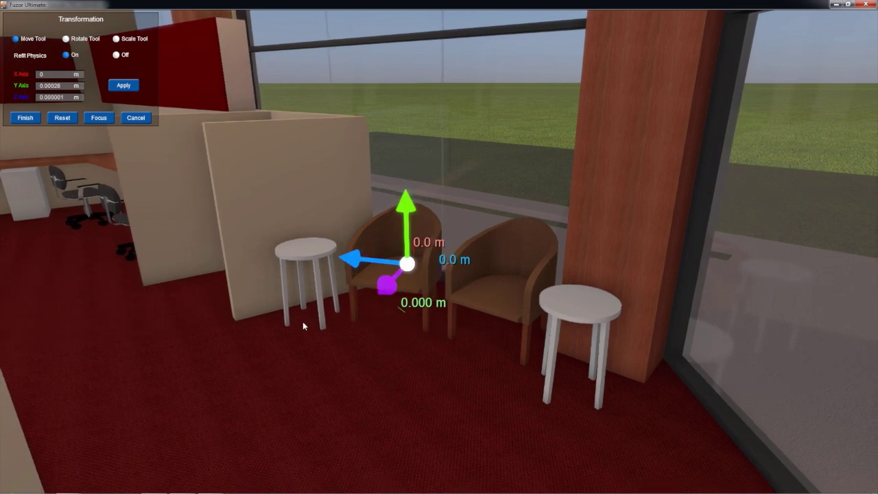
click(25, 122)
Lower the laser printer in the partition alcove onto the wood counter
drag(294, 253, 484, 233)
key(w)
key(a)
click(429, 229)
drag(358, 231, 365, 229)
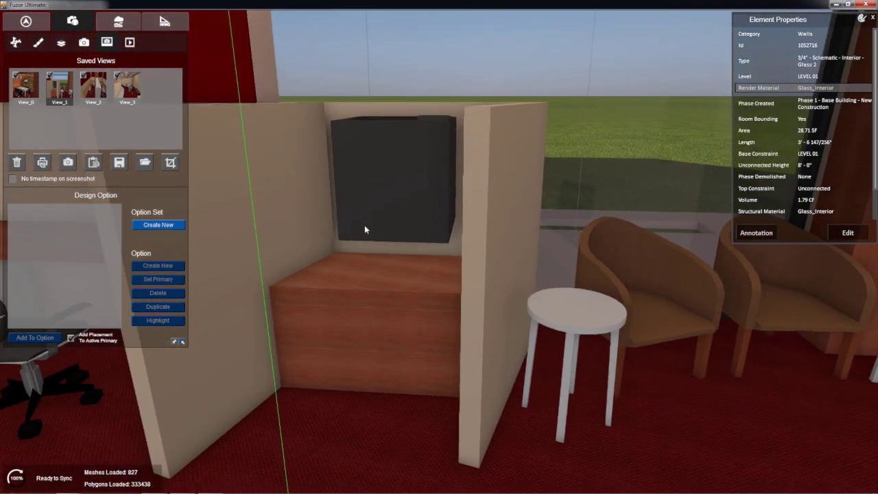
key(w)
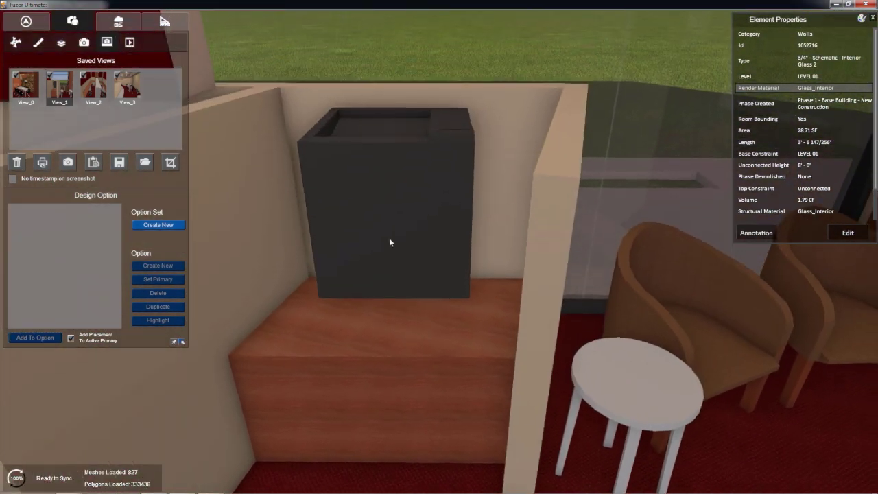
click(387, 190)
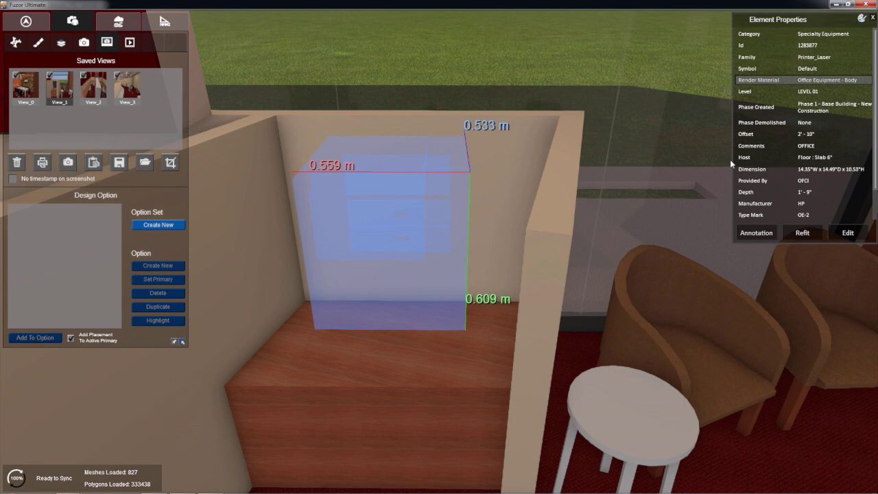
click(809, 233)
drag(387, 129, 236, 247)
click(25, 118)
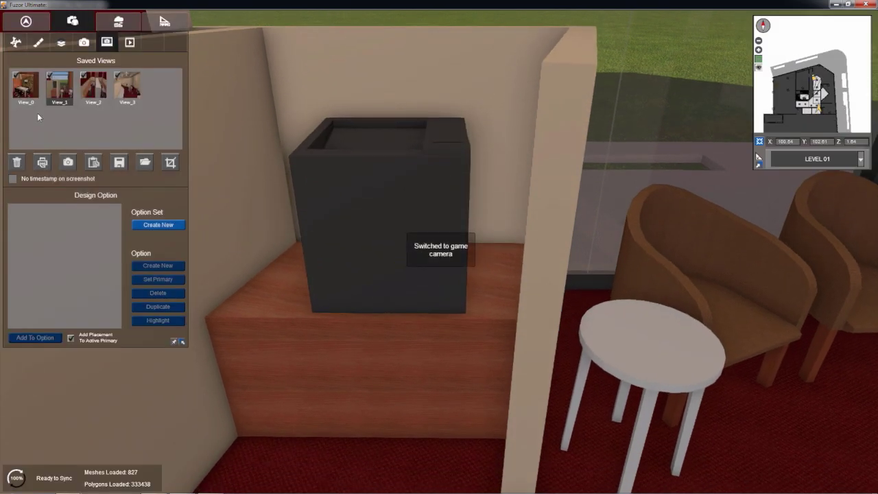
Set the render color of the printer's Office Equipment - Body material to light grey, RGB 192 192 192, and accept the change
click(450, 166)
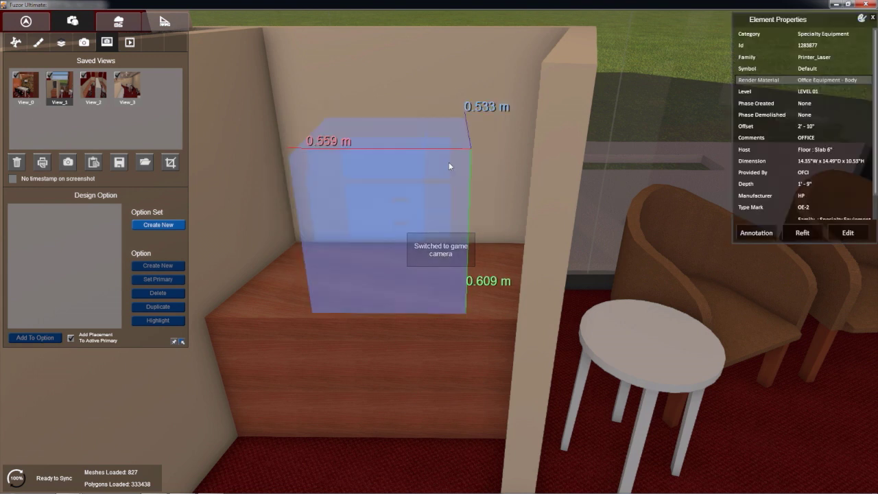
click(827, 80)
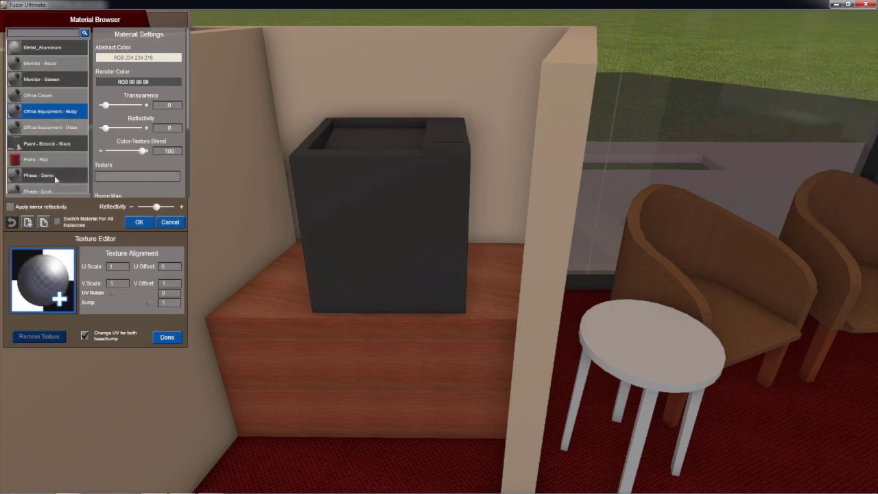
click(138, 83)
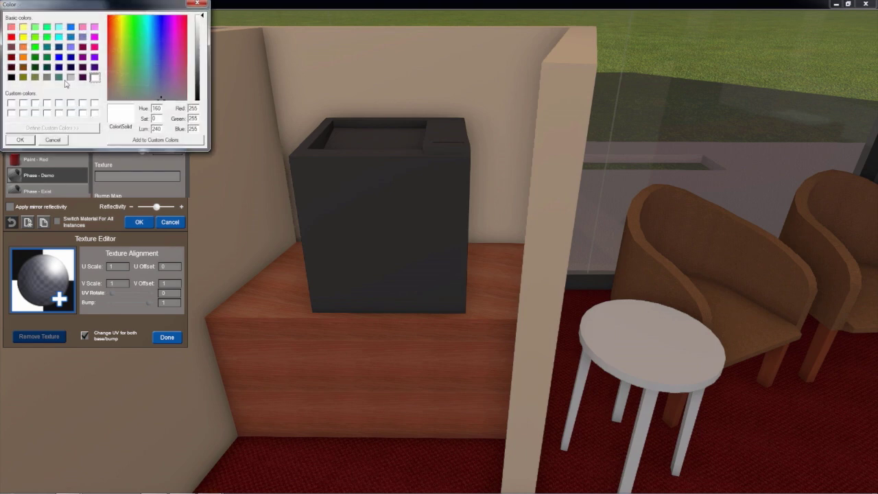
click(19, 140)
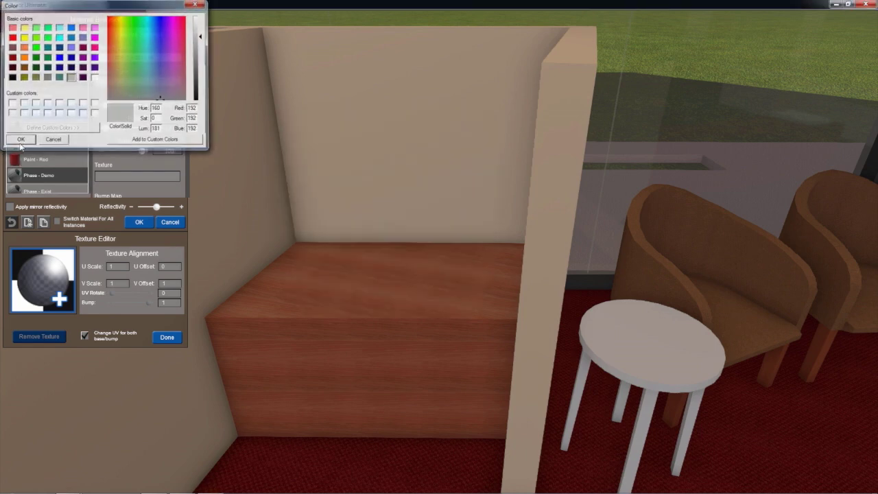
drag(371, 142, 247, 152)
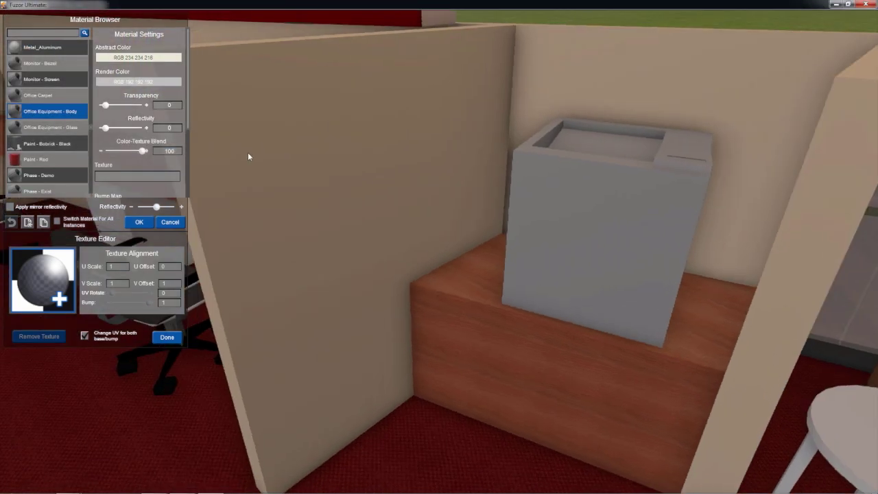
click(136, 225)
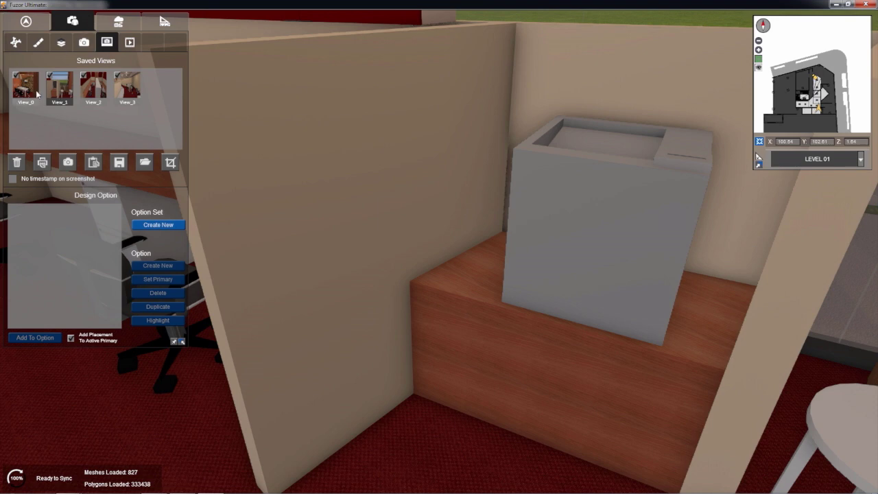
Recall the saved view View_2 of the workstation cubicles
click(86, 94)
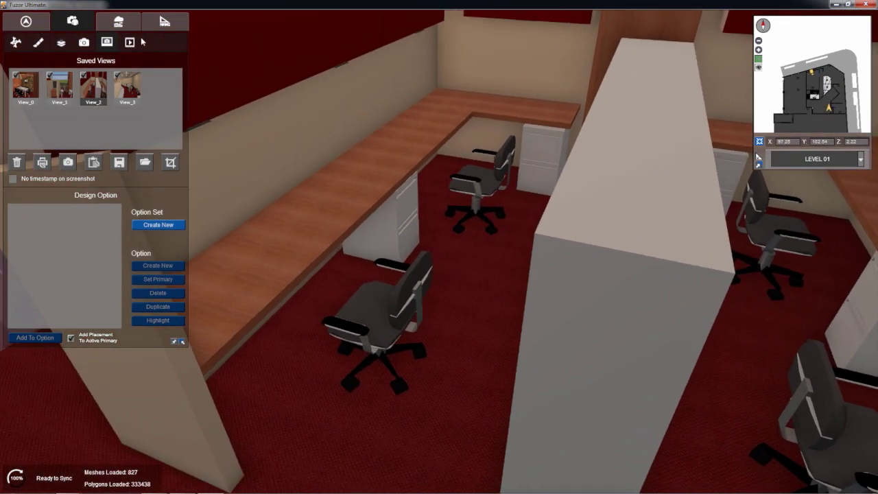
Place an LCD_Monitor_POST monitor from the Specialty Equipment families on the near end of the first cubicle's wood counter
scroll(444, 118, down, 2)
scroll(454, 110, up, 3)
right_drag(454, 110, 449, 69)
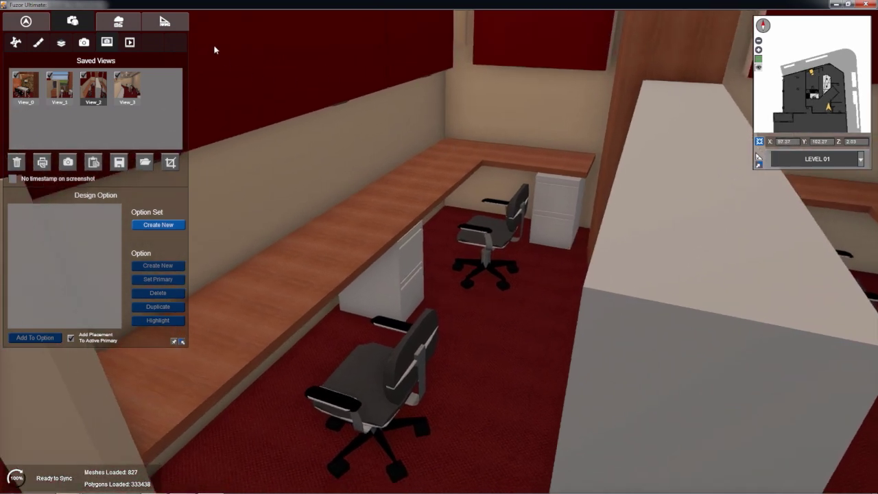
click(165, 21)
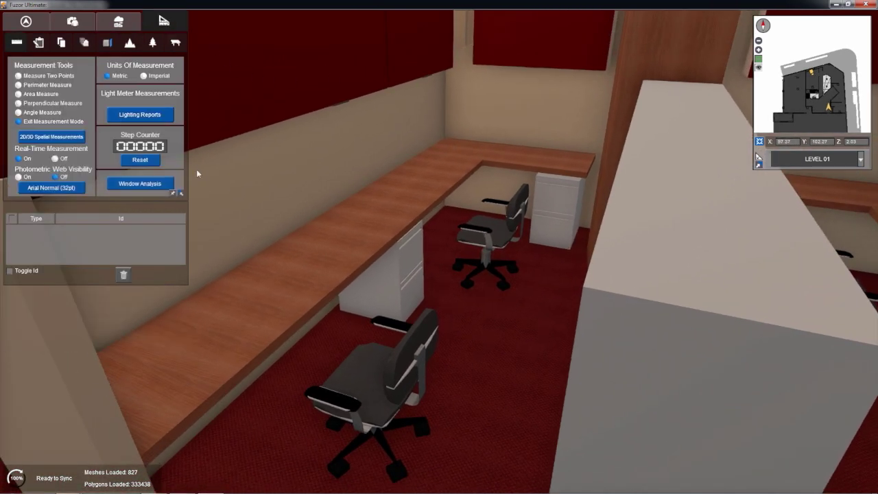
click(173, 44)
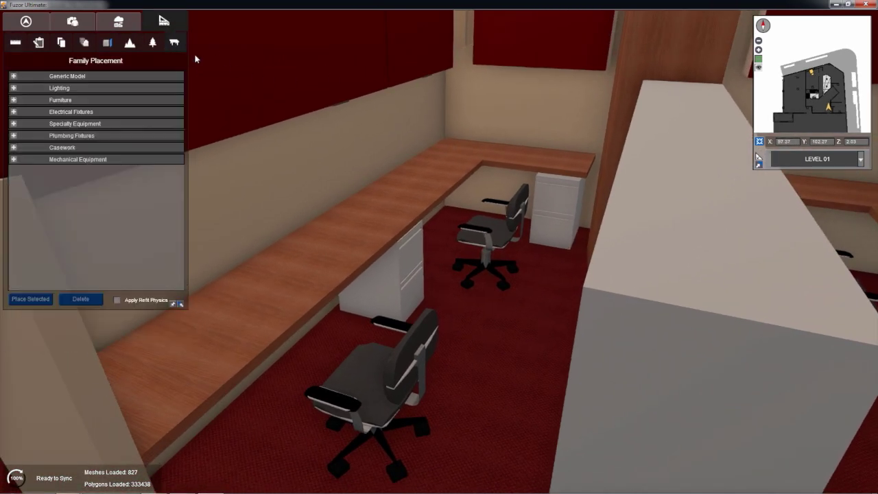
click(14, 124)
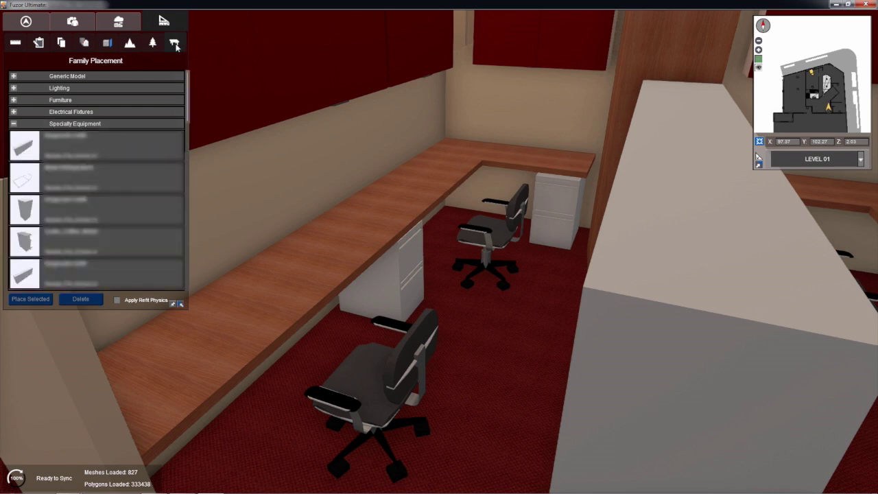
scroll(42, 151, down, 1)
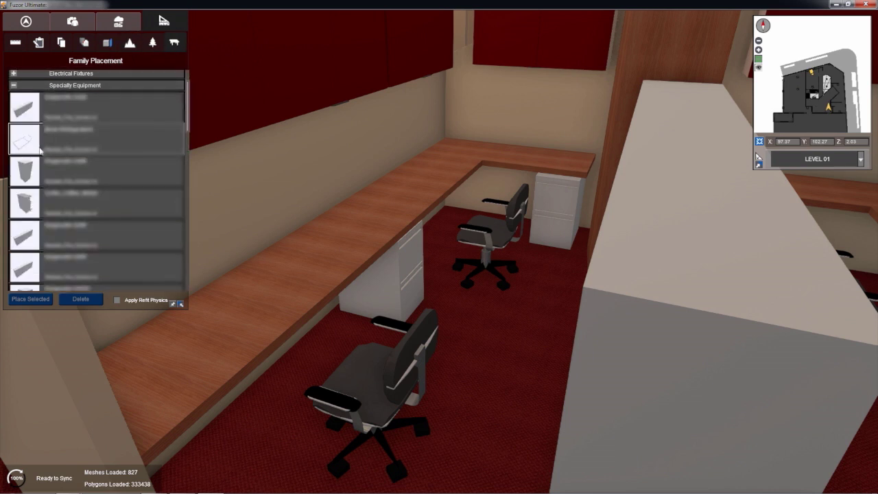
scroll(22, 201, down, 2)
scroll(26, 197, down, 10)
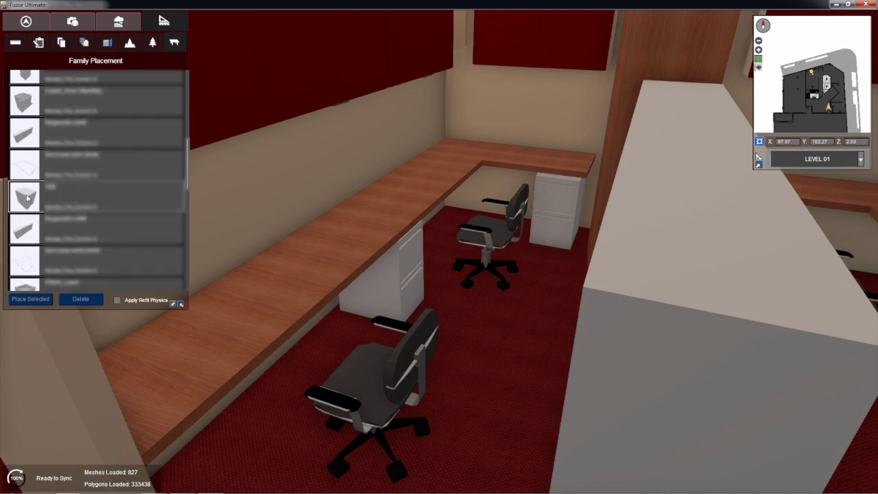
scroll(27, 198, down, 6)
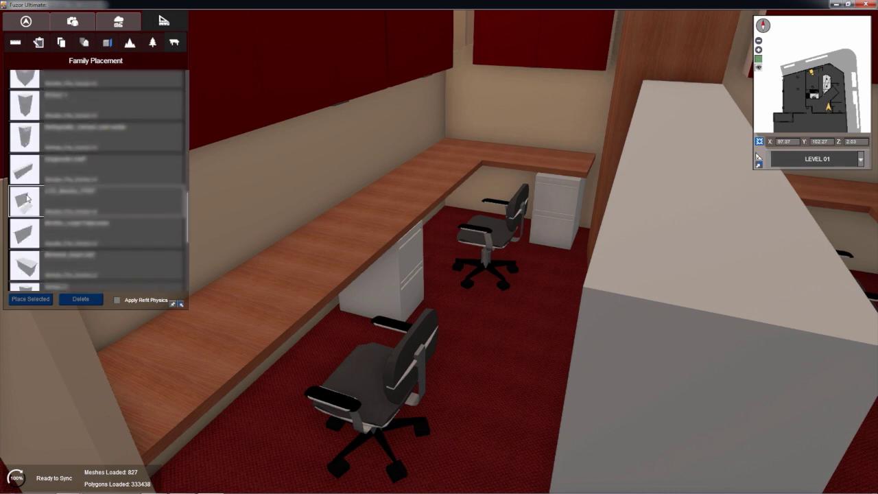
drag(65, 168, 242, 317)
Change the placed monitor's render material to Plastic - Shiny Black and accept it
click(248, 249)
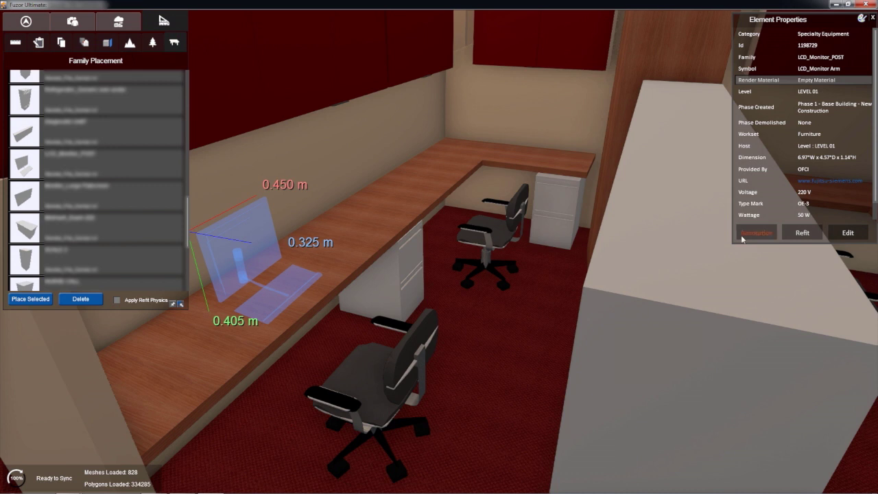
click(744, 81)
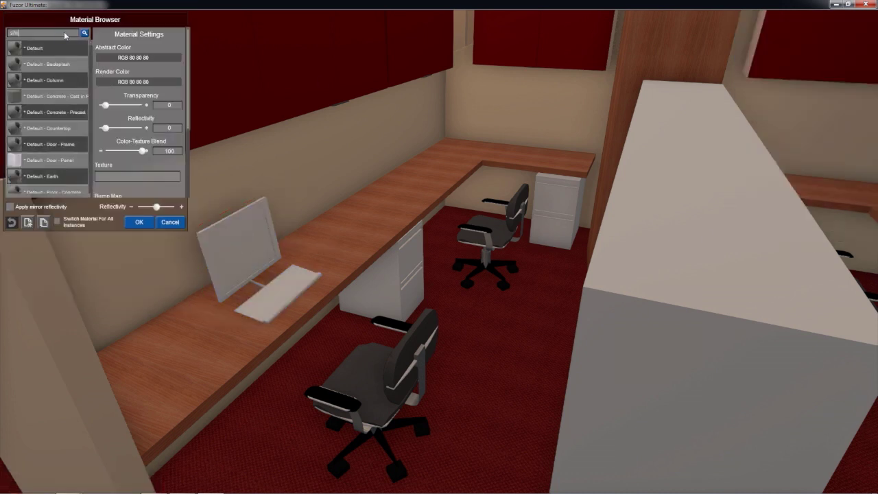
key(Return)
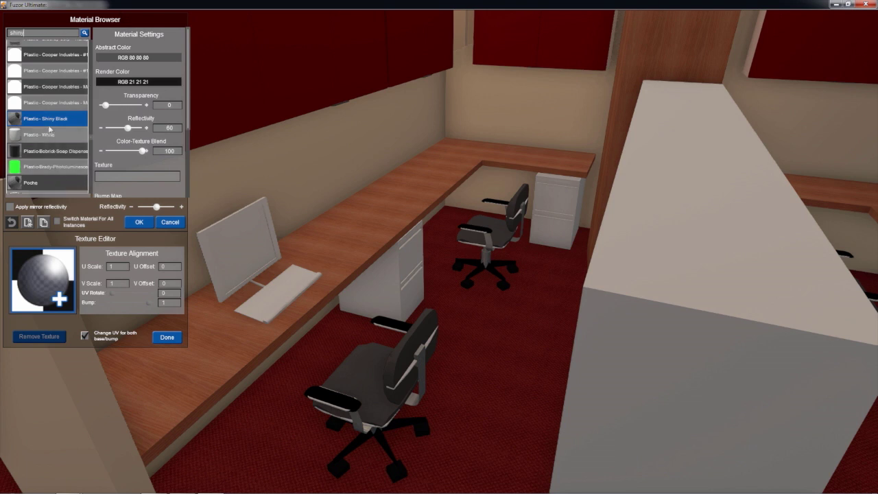
click(49, 127)
click(139, 221)
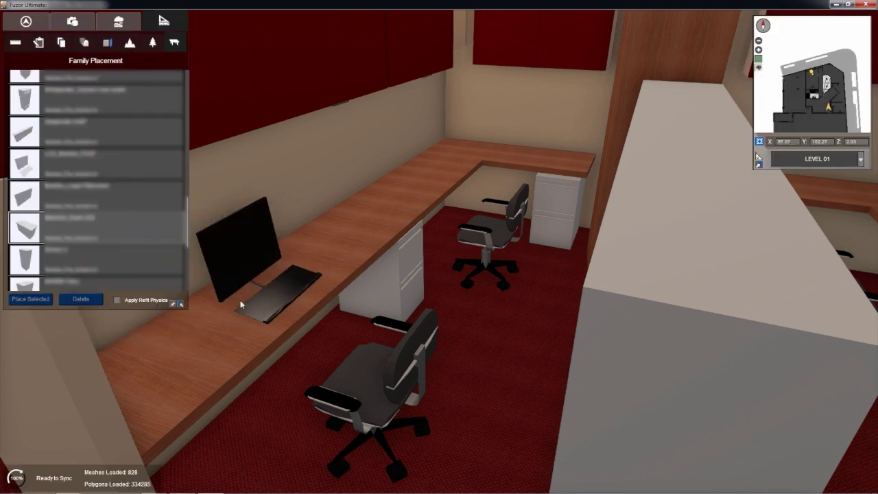
Place copies of the shiny black monitor at the far end of the same counter and at both seats across the white partition
click(274, 293)
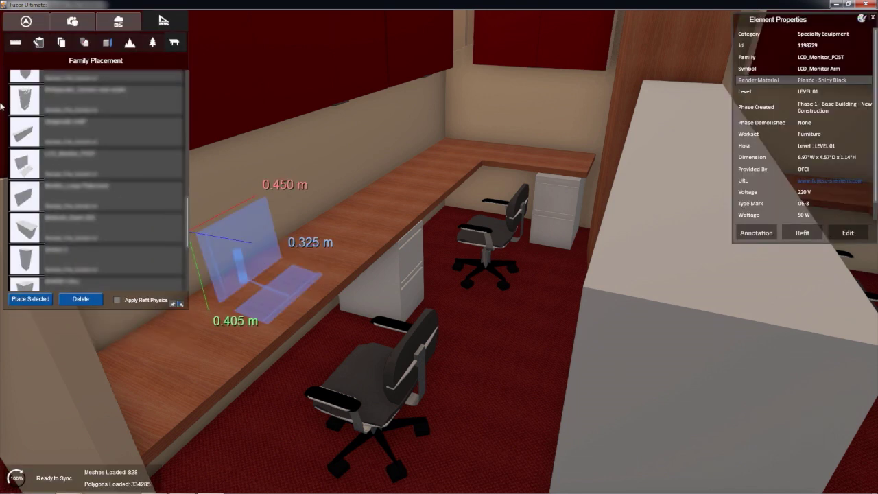
click(29, 300)
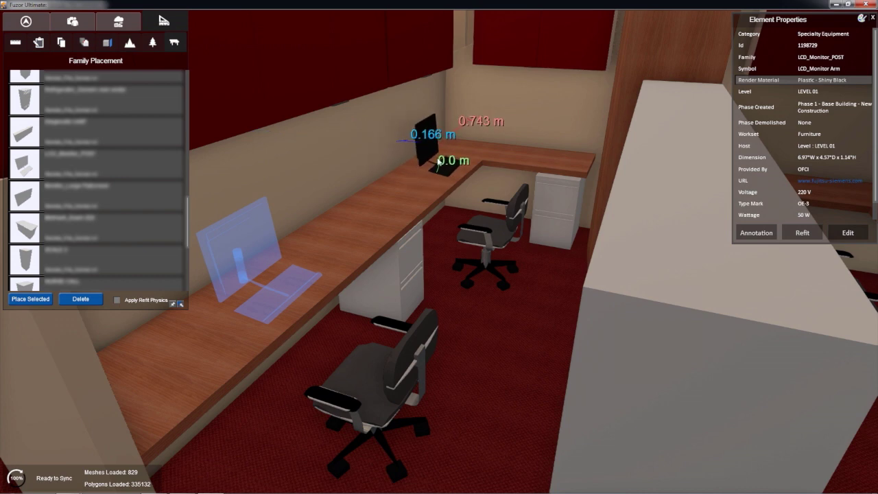
right_drag(586, 179, 671, 177)
scroll(617, 155, up, 10)
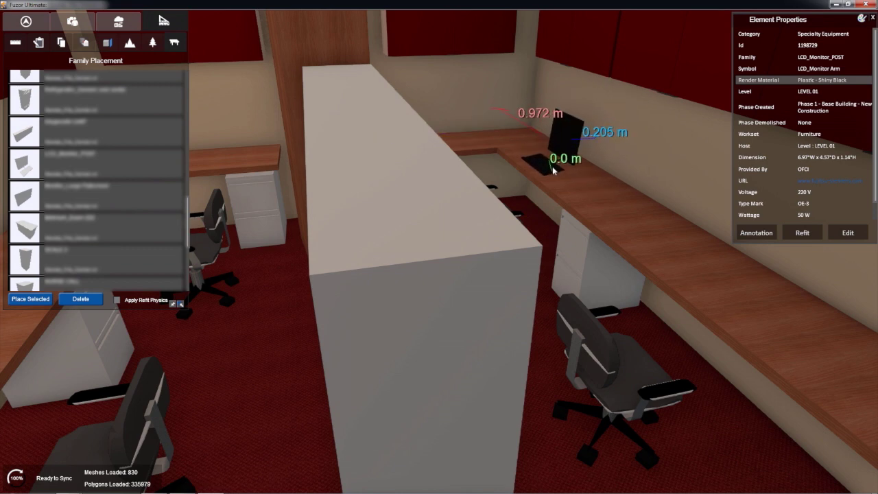
click(554, 171)
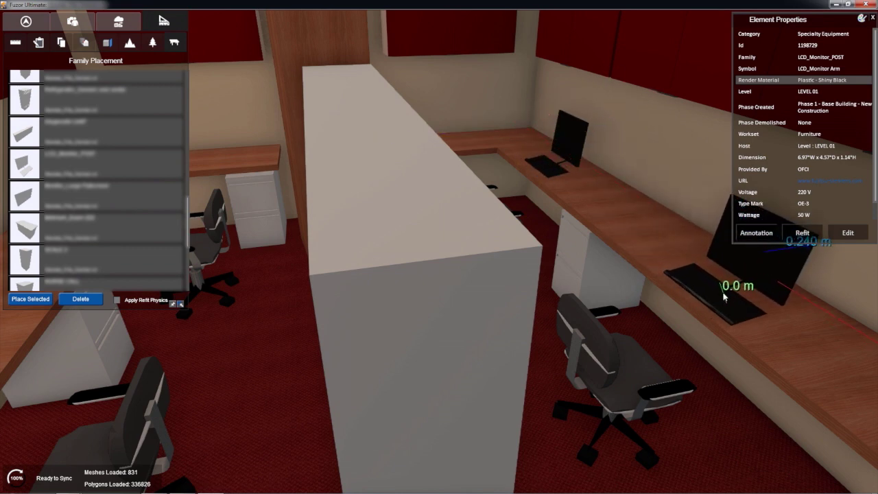
click(704, 297)
Place two more copies of the monitor on the counter of the adjoining cubicle and end the placement
right_drag(704, 297, 755, 308)
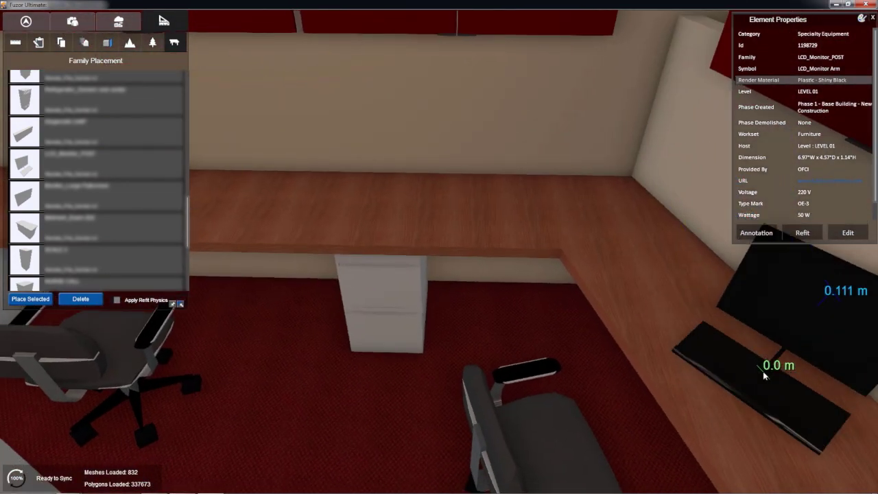
click(744, 384)
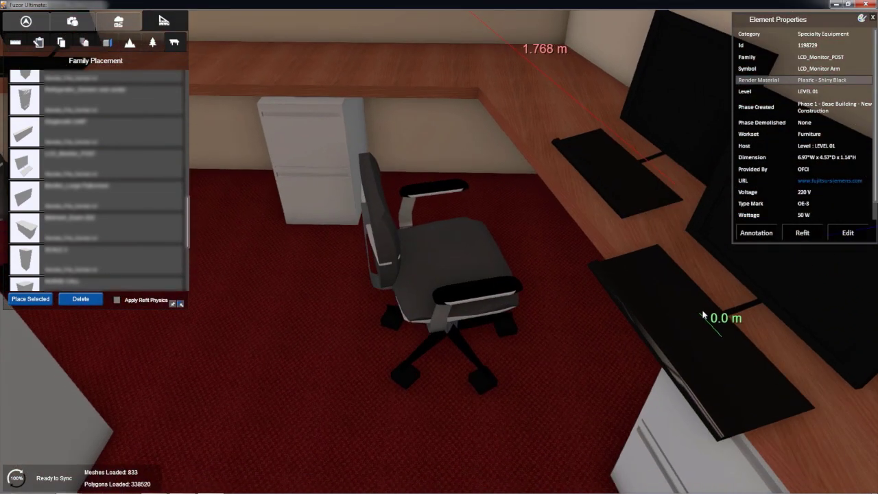
scroll(703, 315, down, 5)
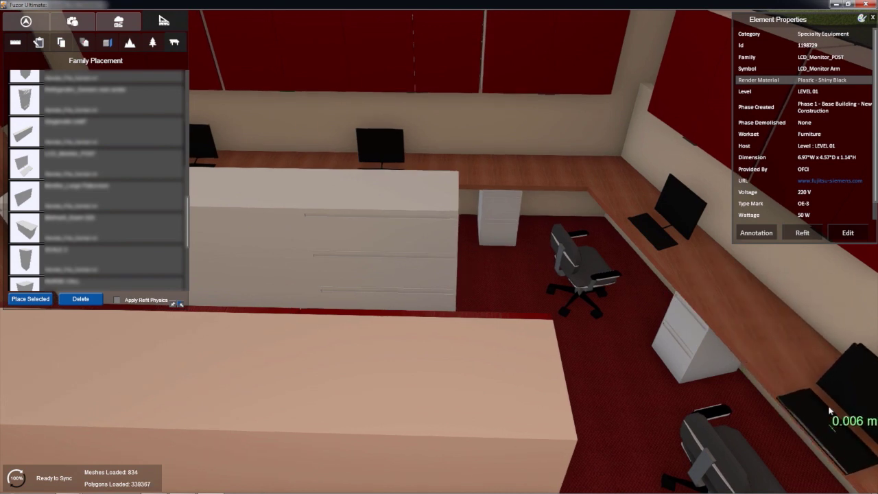
click(827, 418)
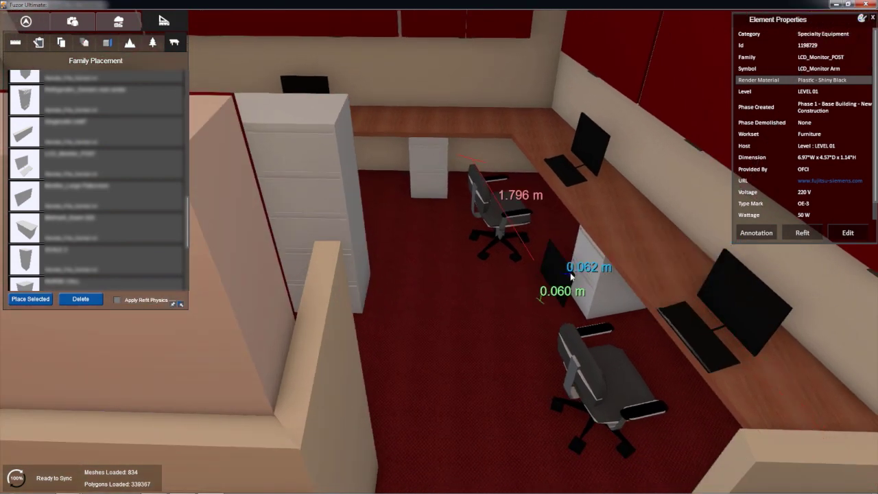
key(Escape)
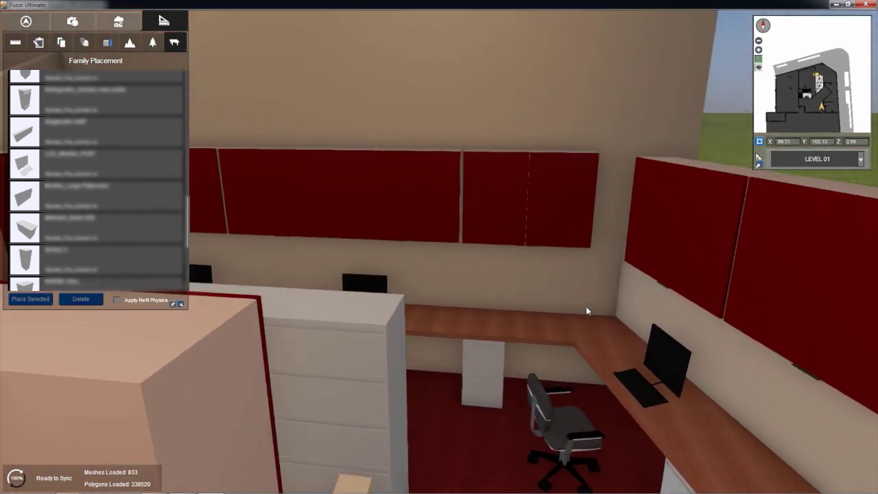
Place an under-cabinet light from the Lighting families on the underside of the adjoining cubicle's red overhead cabinets, above the monitors
key(w)
right_drag(567, 295, 554, 303)
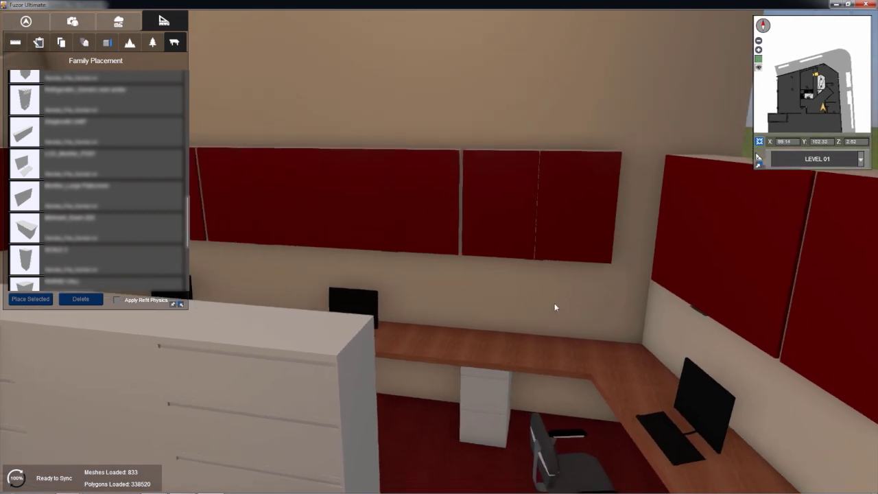
middle_drag(554, 303, 552, 279)
scroll(90, 111, up, 8)
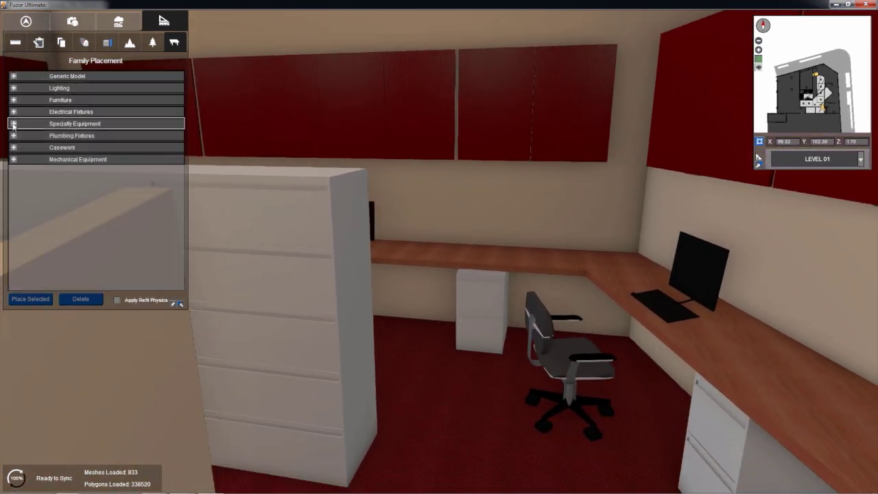
click(13, 88)
scroll(71, 205, down, 1)
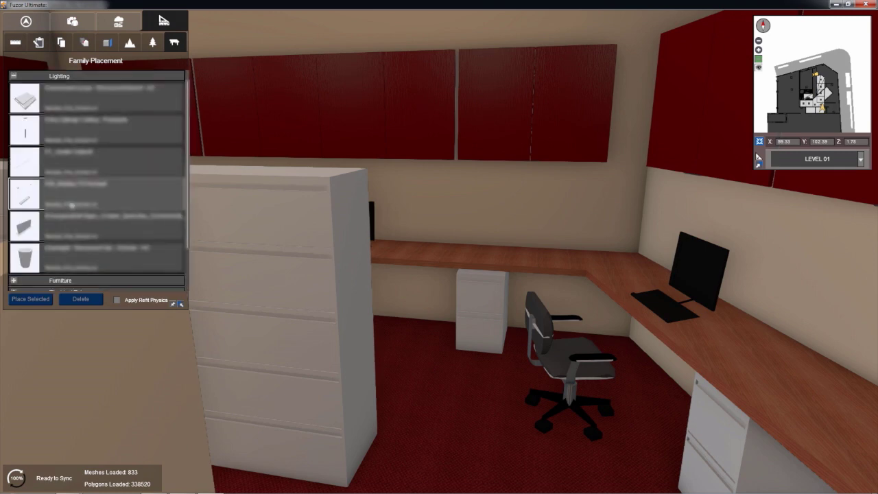
click(41, 165)
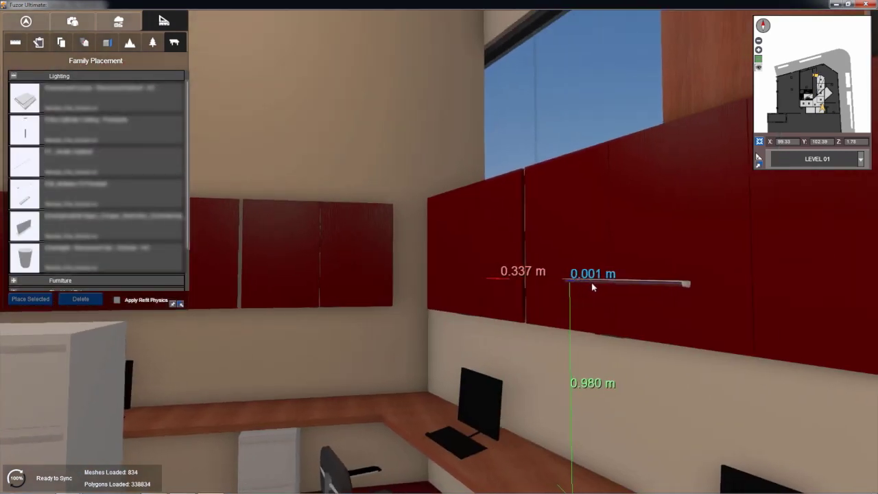
right_drag(593, 287, 460, 314)
key(w)
right_drag(553, 299, 495, 305)
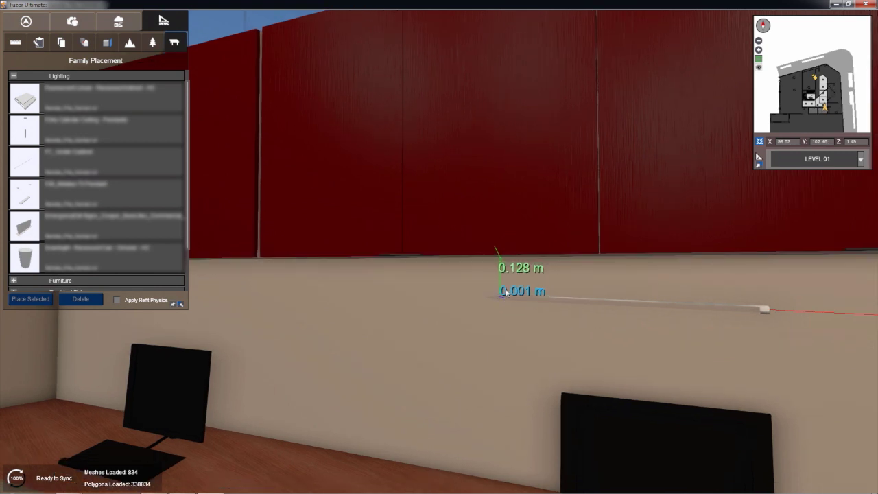
middle_drag(505, 293, 508, 277)
right_drag(509, 277, 410, 184)
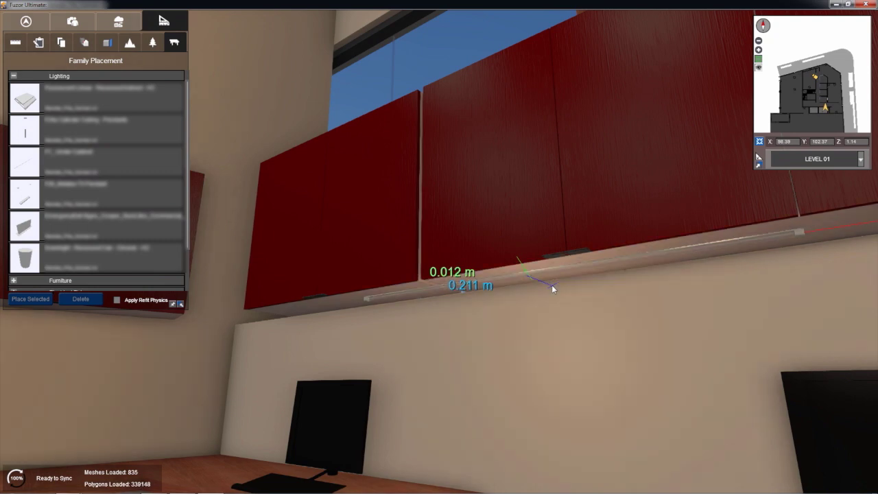
Place a second under-cabinet light beneath the red overhead cabinets of the next cubicle, above its two monitors
right_drag(551, 284, 288, 331)
scroll(291, 329, up, 5)
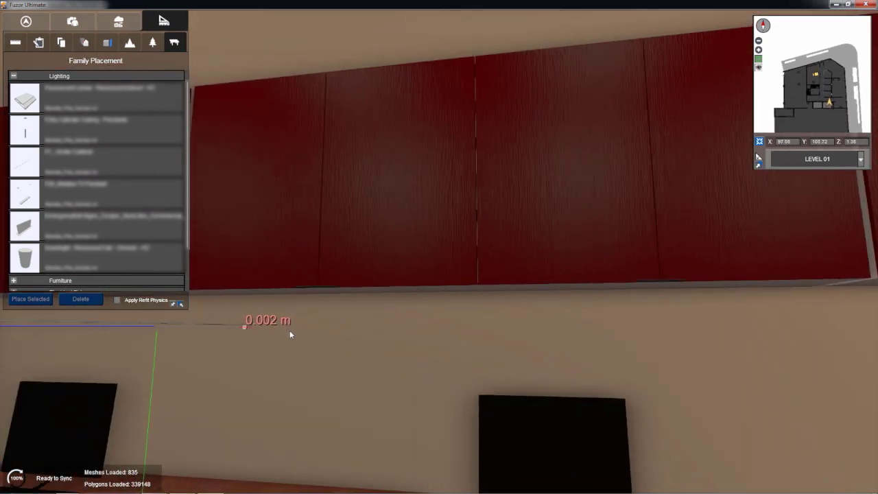
scroll(290, 335, up, 2)
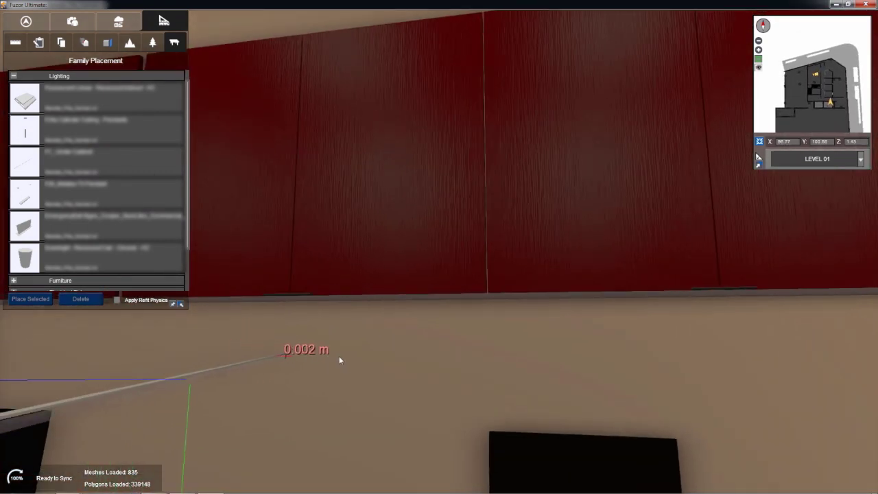
key(space)
middle_drag(339, 359, 360, 318)
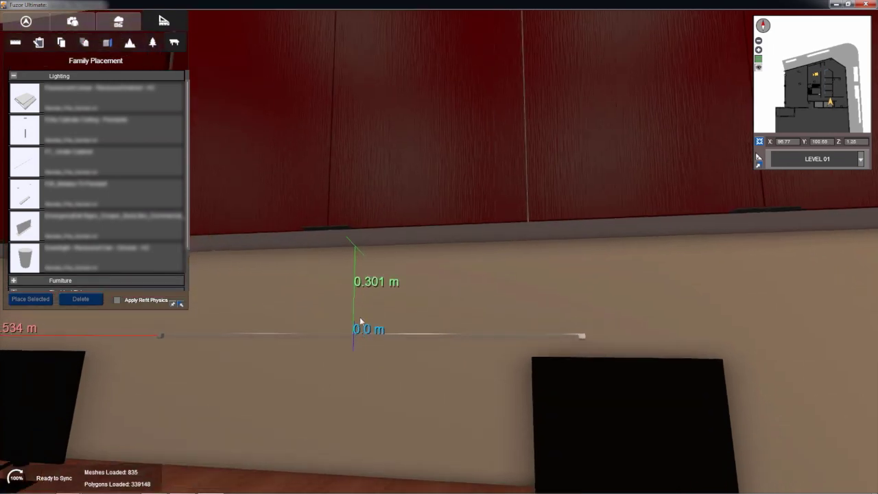
click(385, 232)
Place a third under-cabinet light beneath the red overhead cabinets of the cubicle where the first monitor stands
scroll(383, 273, down, 2)
right_drag(34, 342, 170, 392)
scroll(180, 382, down, 2)
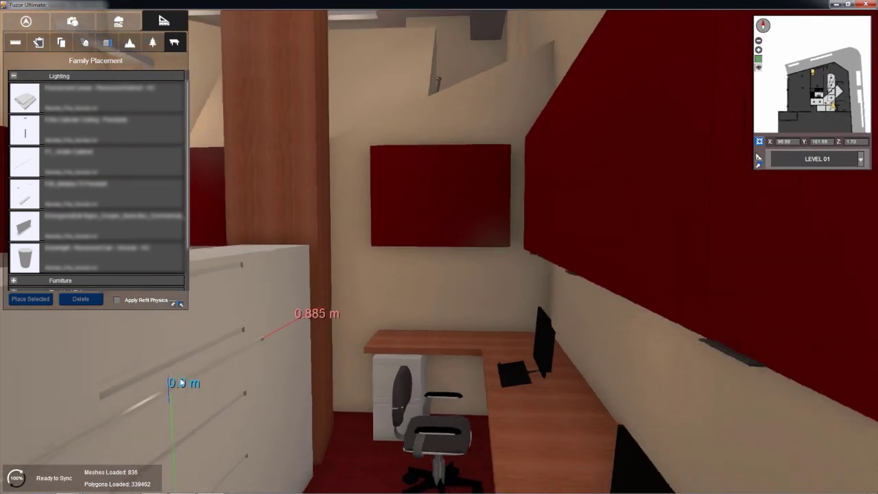
scroll(181, 382, down, 2)
right_drag(34, 374, 86, 385)
middle_drag(87, 385, 337, 390)
scroll(336, 390, up, 3)
right_drag(336, 391, 336, 308)
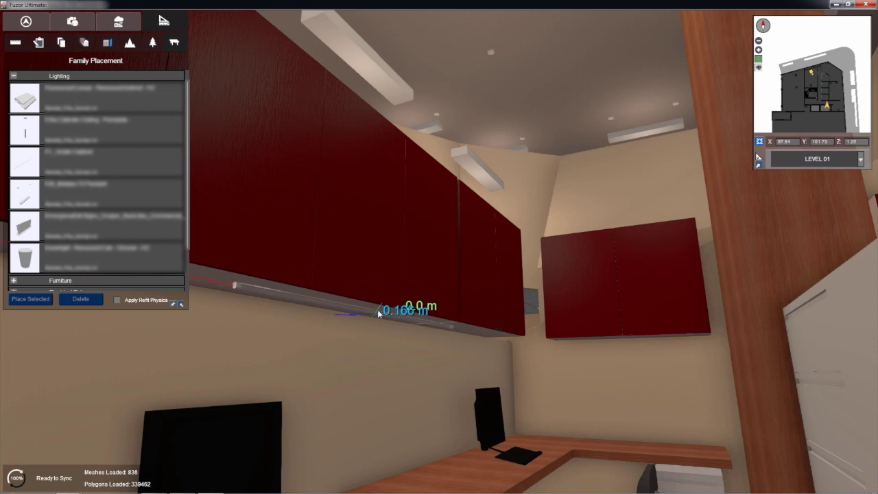
click(381, 312)
End the light placement and look over the furnished cubicles from above
right_drag(438, 334, 411, 450)
scroll(419, 366, down, 4)
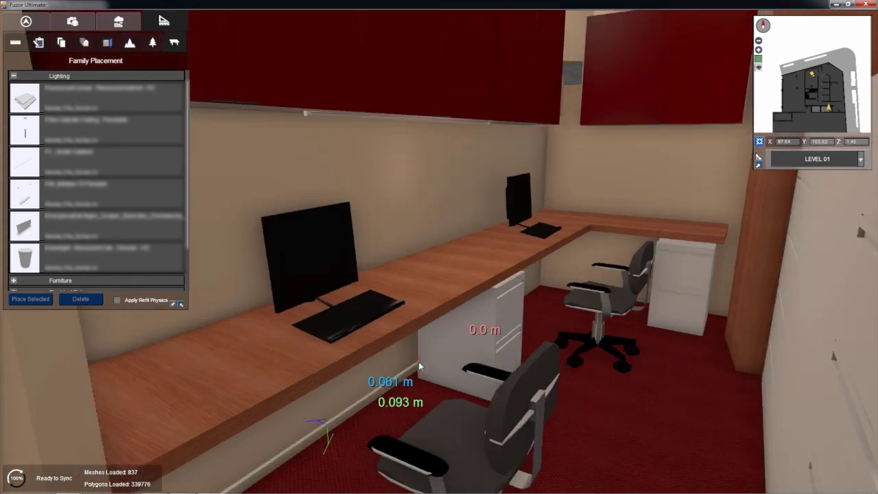
middle_drag(433, 399, 439, 413)
right_drag(469, 405, 573, 405)
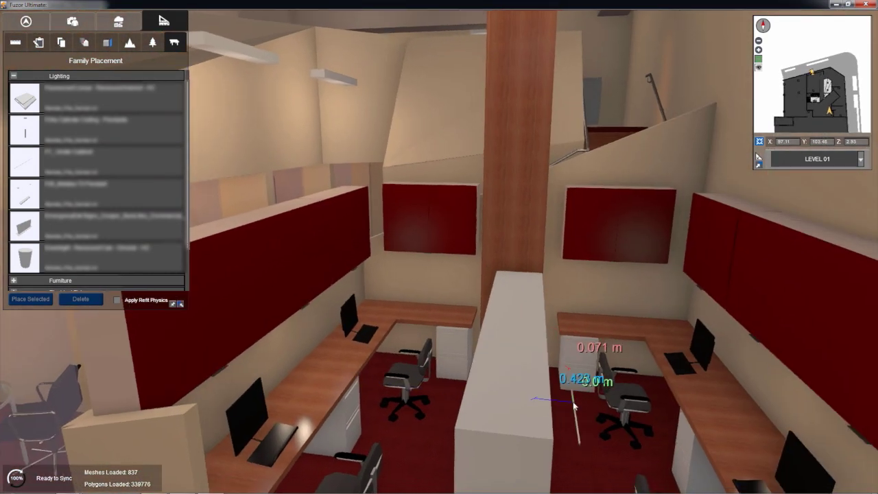
right_drag(499, 354, 495, 328)
key(a)
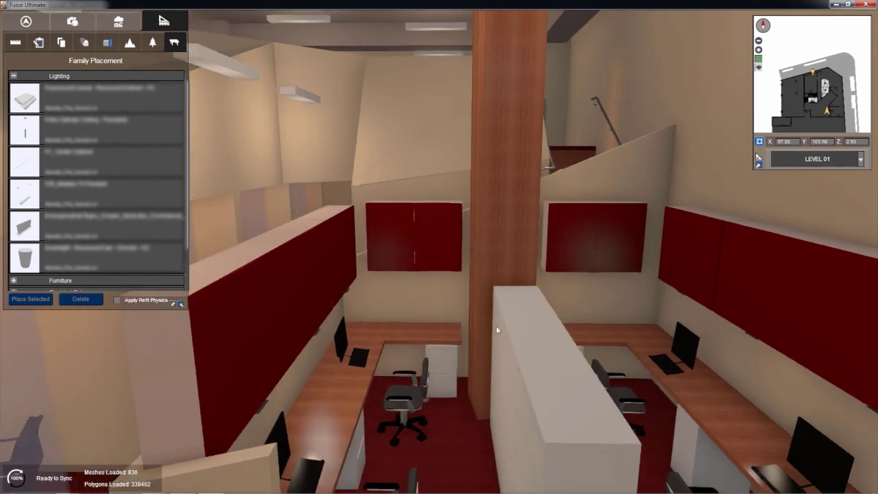
Recall the saved view View_3 of the mezzanine office and inspect the room from a higher viewpoint
click(76, 23)
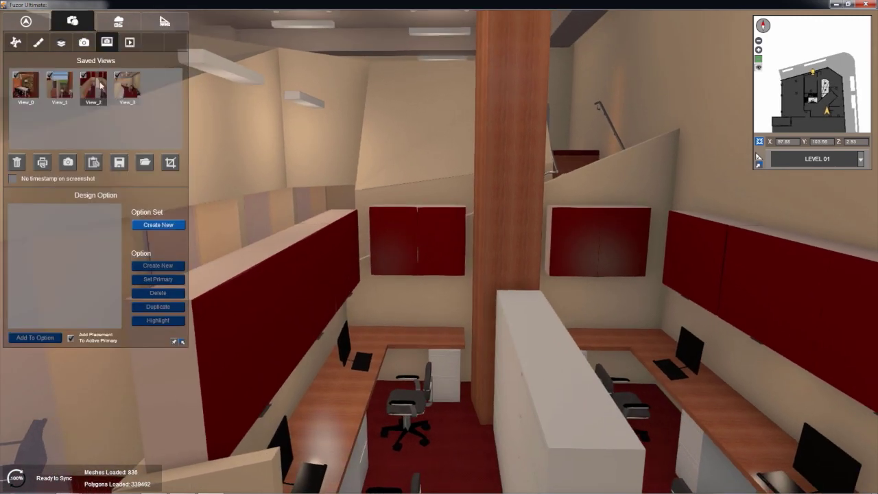
click(122, 86)
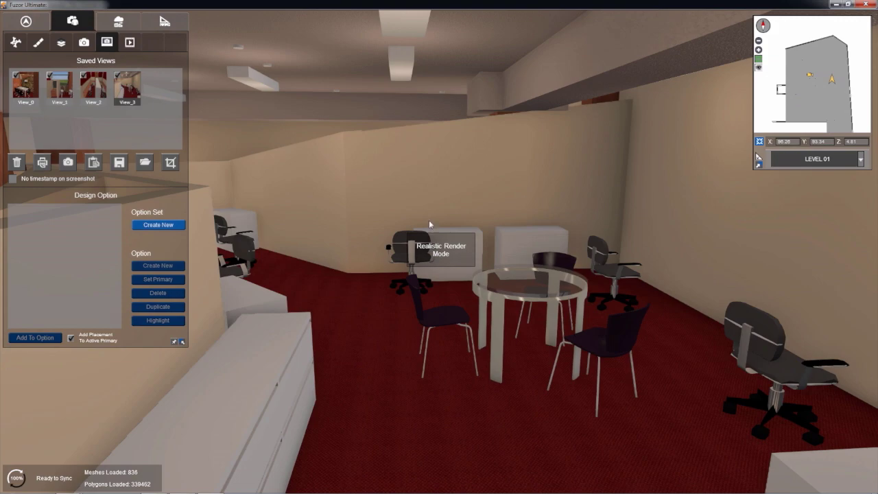
right_drag(325, 160, 361, 235)
key(s)
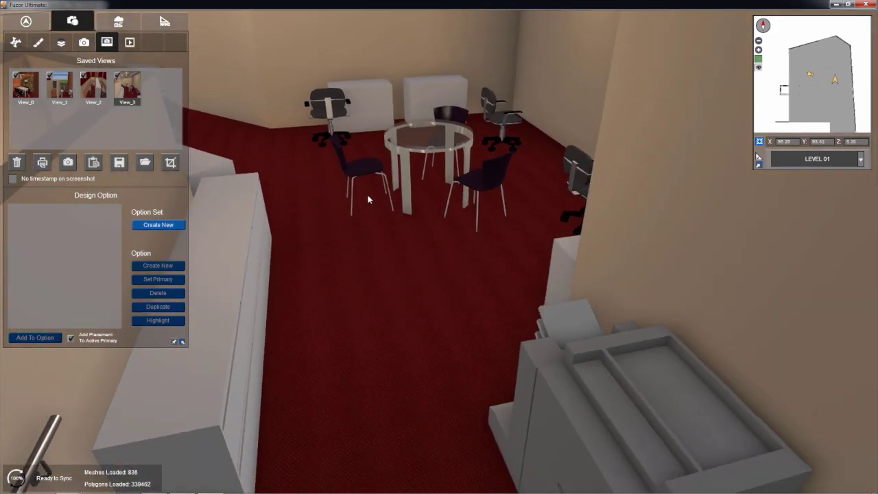
right_drag(368, 197, 365, 171)
scroll(370, 195, down, 5)
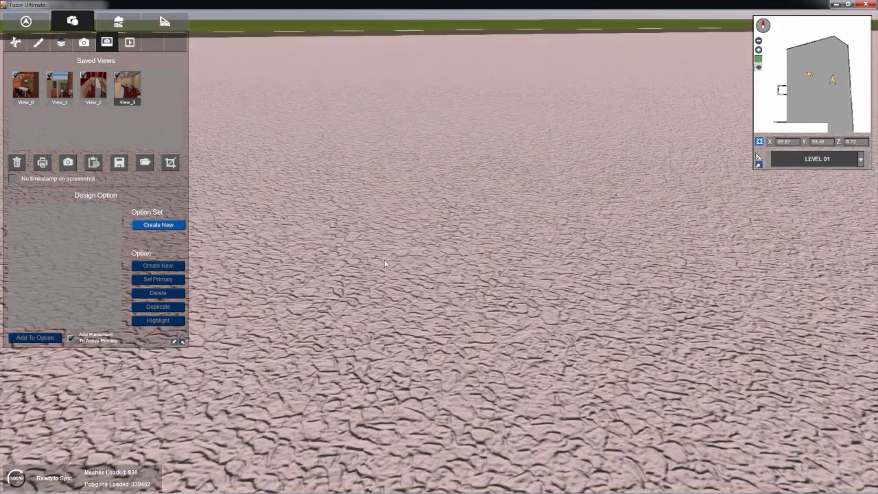
scroll(372, 211, down, 3)
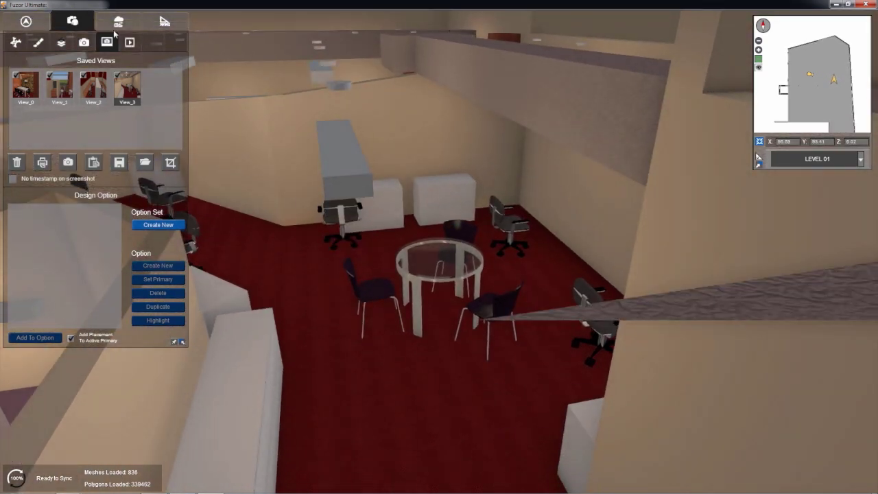
Enable a cross-section in Plane mode with Plane1 cutting away the ceiling above the mezzanine office
click(116, 31)
click(108, 43)
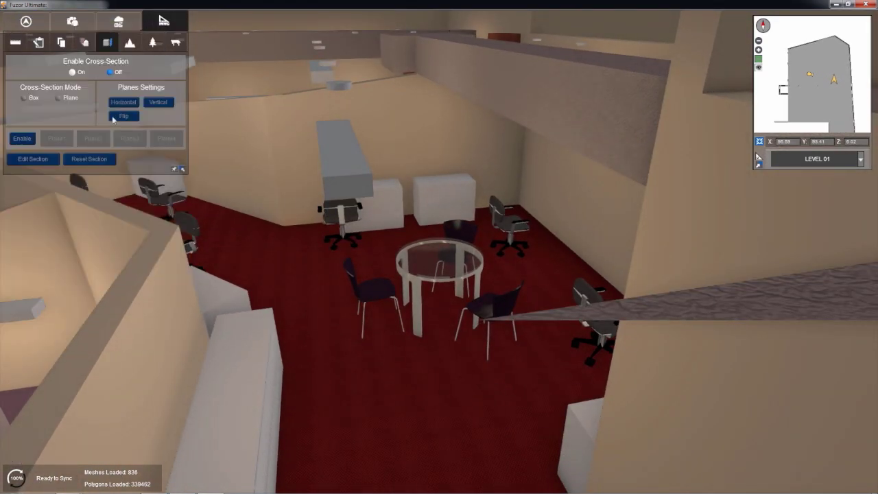
click(73, 72)
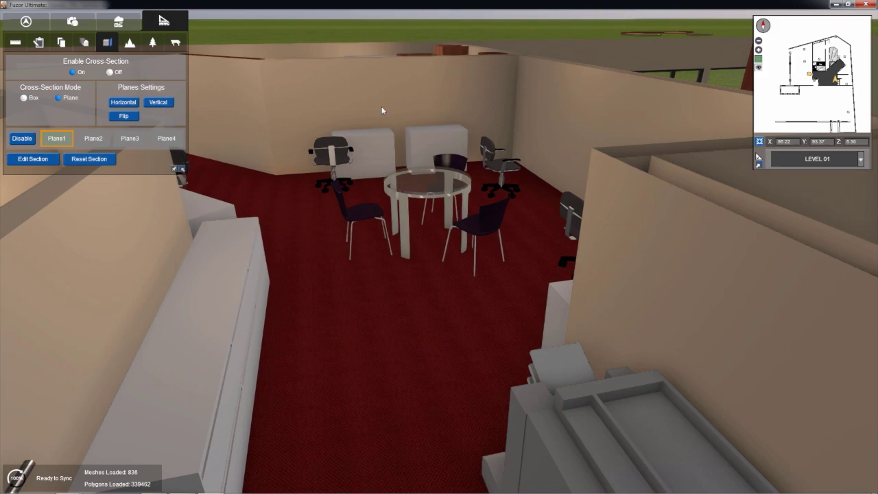
Save an overhead camera view of the sectioned mezzanine office and the neighbouring stair
right_drag(381, 107, 361, 226)
middle_drag(361, 226, 363, 400)
scroll(354, 343, down, 5)
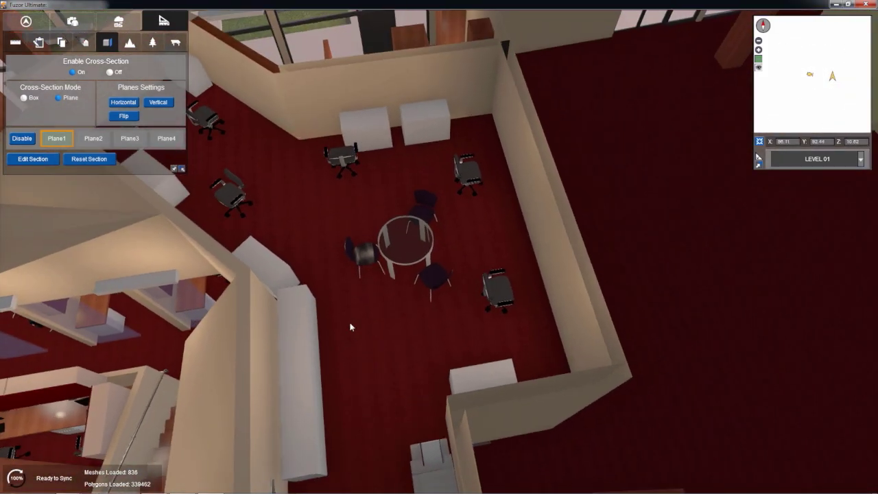
right_drag(350, 324, 333, 300)
middle_drag(333, 300, 381, 327)
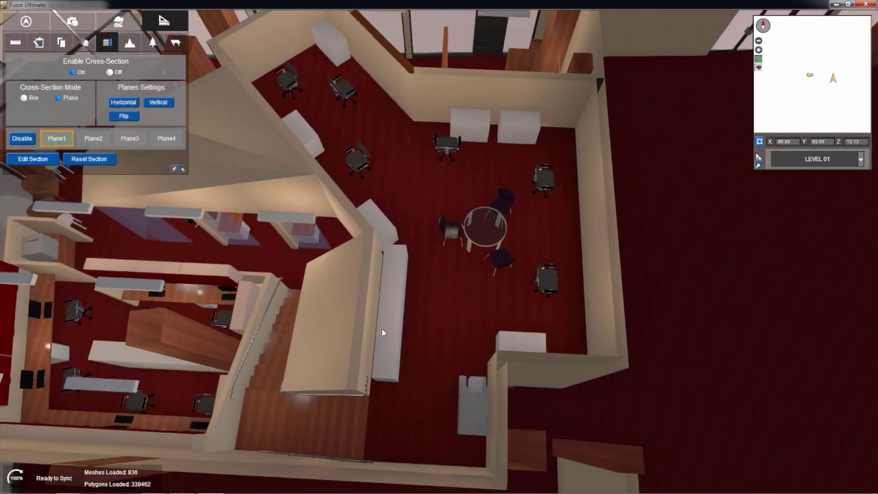
scroll(381, 327, up, 1)
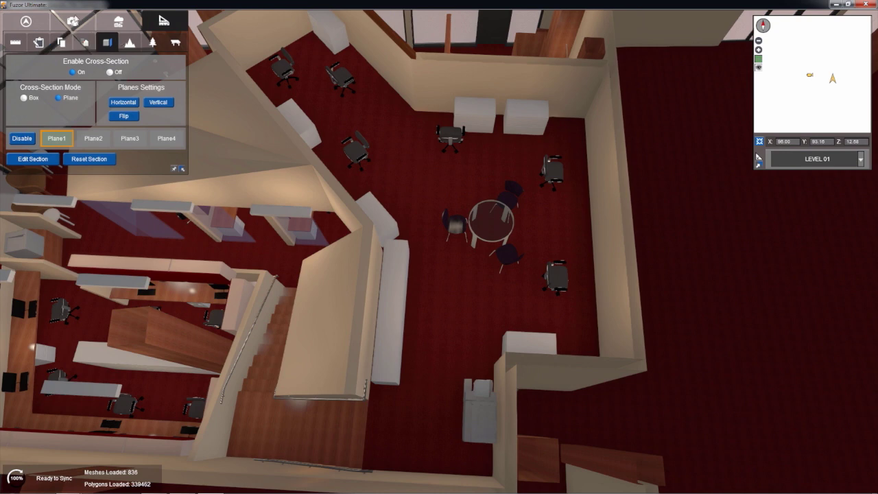
click(76, 23)
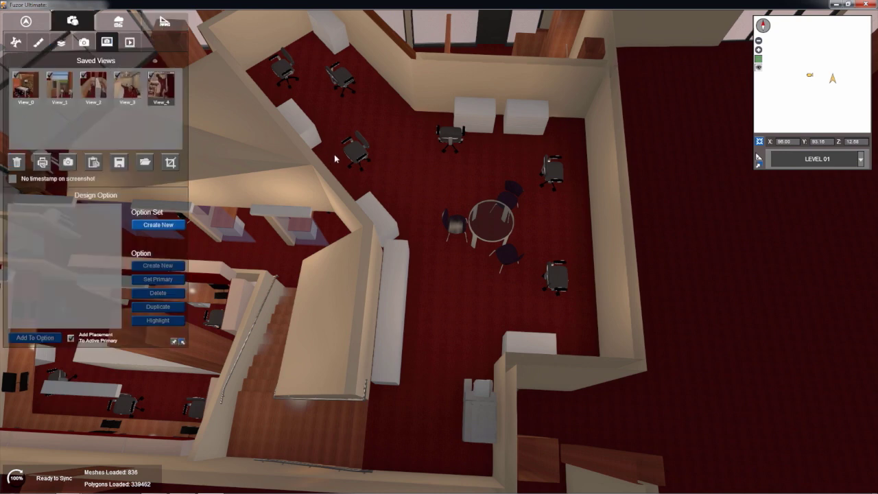
Switch between saved views View_3 and View_4, and examine the mezzanine furniture closely from above
right_drag(334, 156, 360, 159)
click(132, 94)
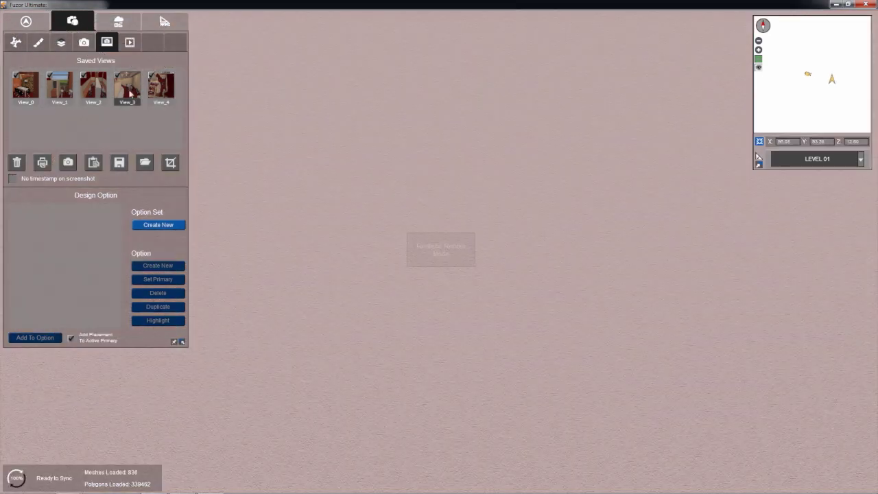
click(153, 95)
right_drag(346, 107, 392, 184)
scroll(381, 123, up, 2)
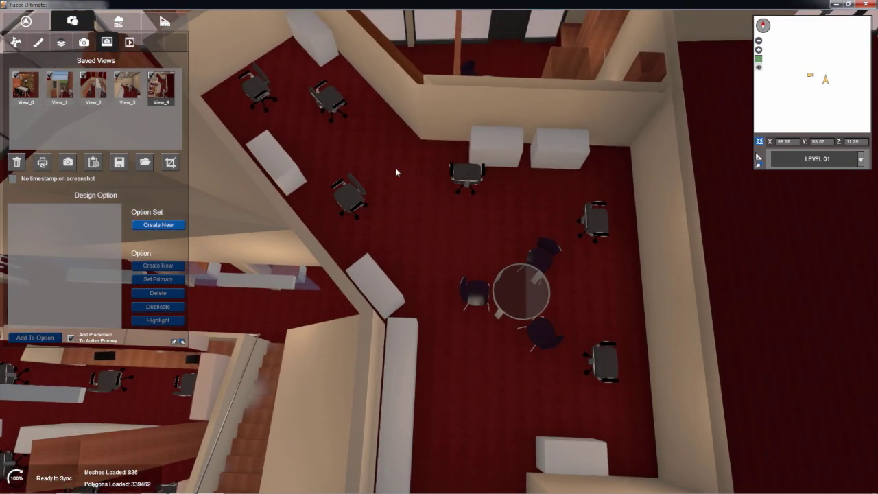
mouse_move(462, 181)
right_down()
mouse_move(469, 235)
mouse_move(469, 184)
right_up()
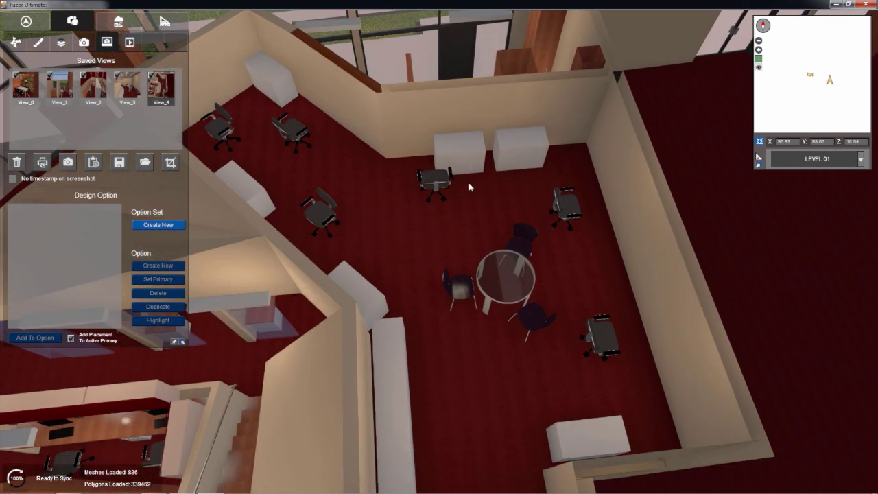
Delete the nine lateral file cabinets and the floor-standing copier from the mezzanine office
click(259, 78)
click(249, 190)
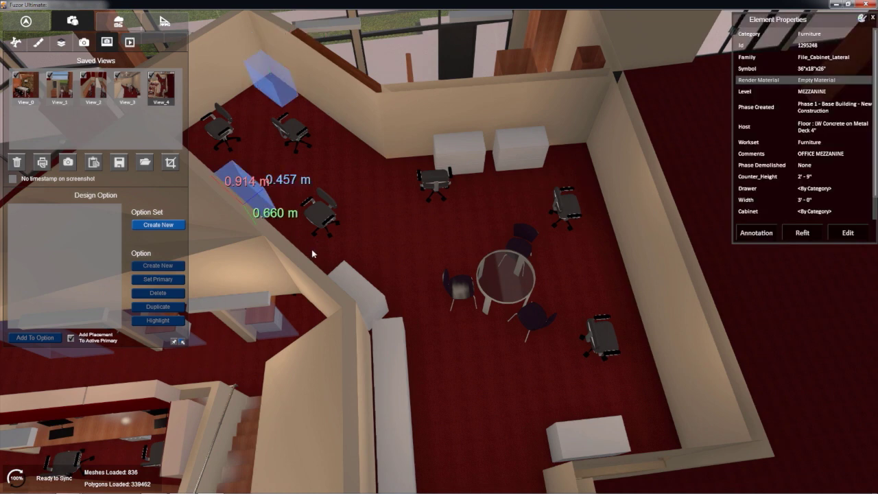
click(360, 281)
click(466, 159)
click(537, 155)
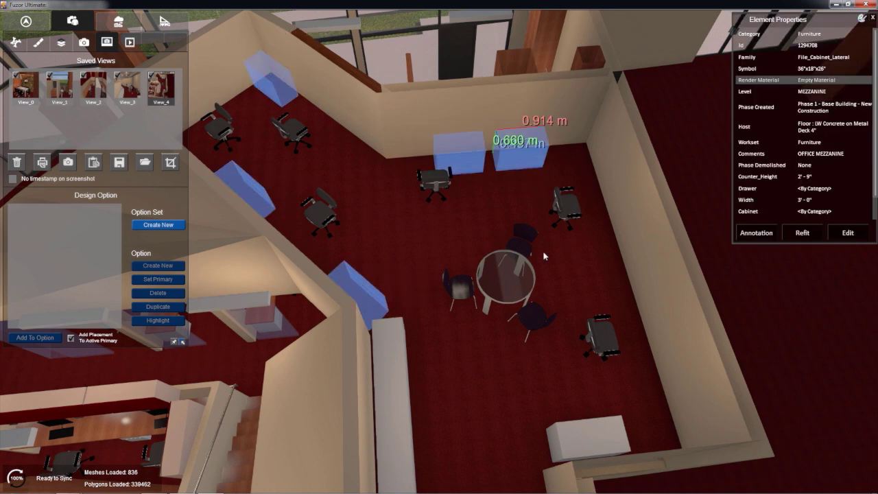
click(572, 437)
click(383, 354)
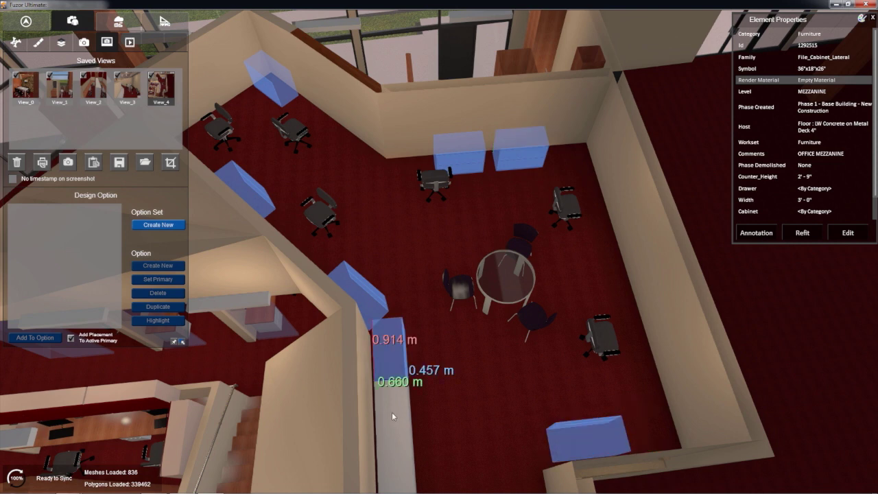
click(395, 442)
click(397, 473)
middle_drag(425, 391, 400, 341)
click(483, 449)
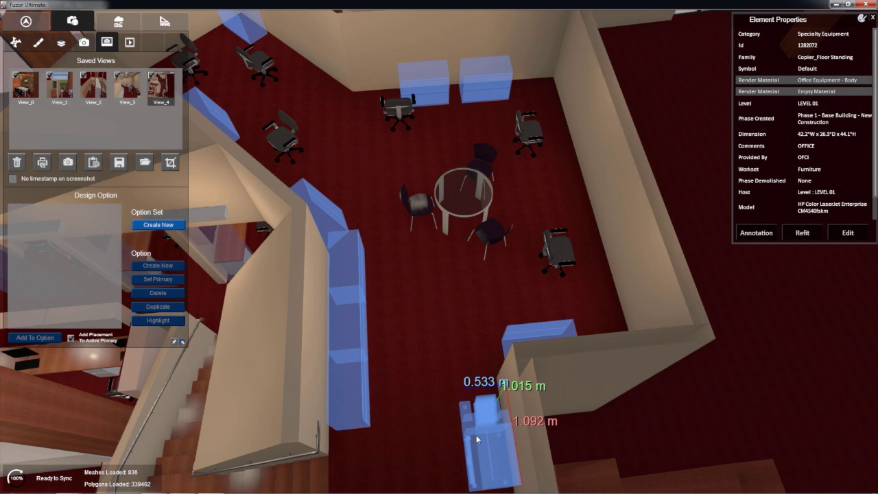
key(Escape)
middle_drag(437, 368, 450, 461)
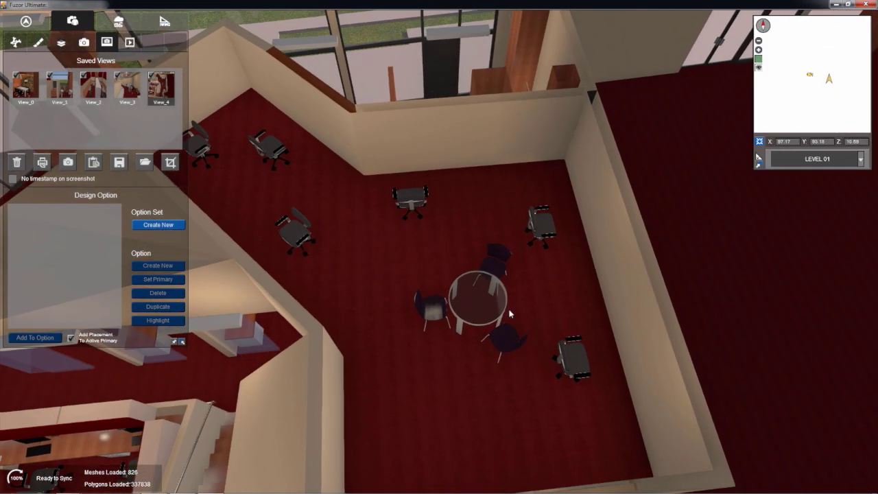
Delete the six task chairs with arms from the mezzanine office, keeping the round table and café chairs
click(574, 364)
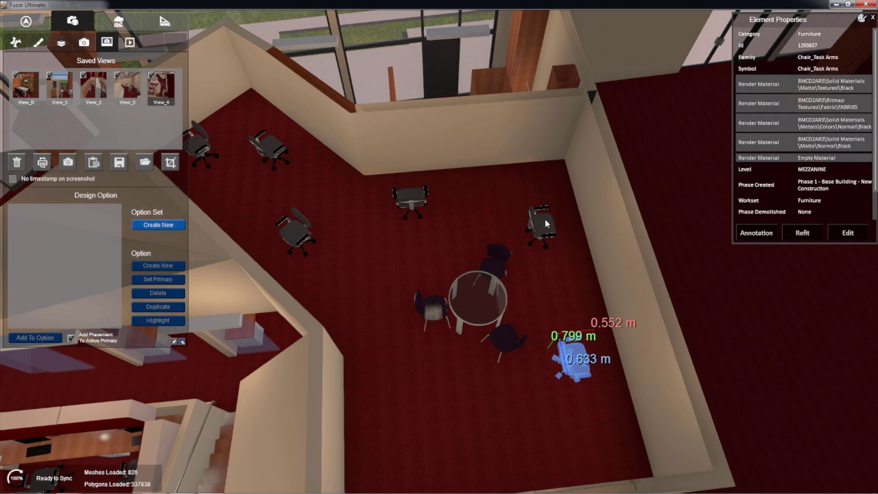
ctrl+click(549, 224)
ctrl+click(409, 203)
ctrl+click(298, 230)
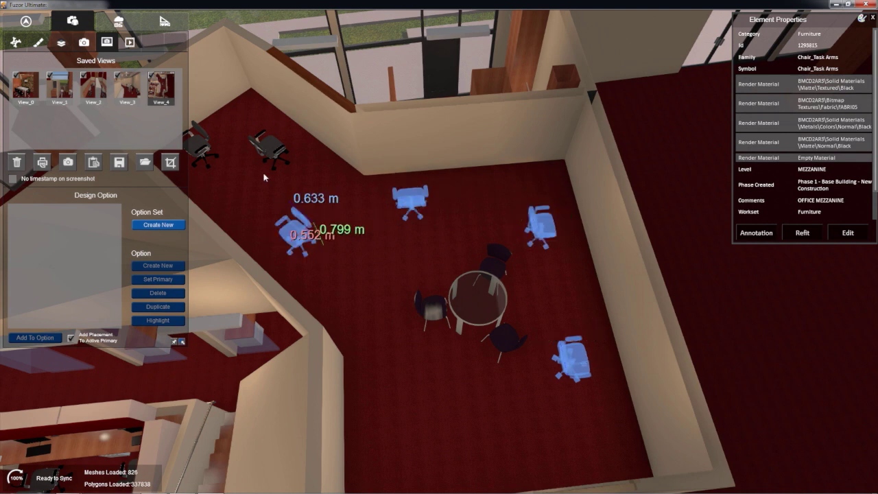
ctrl+click(267, 148)
ctrl+click(199, 146)
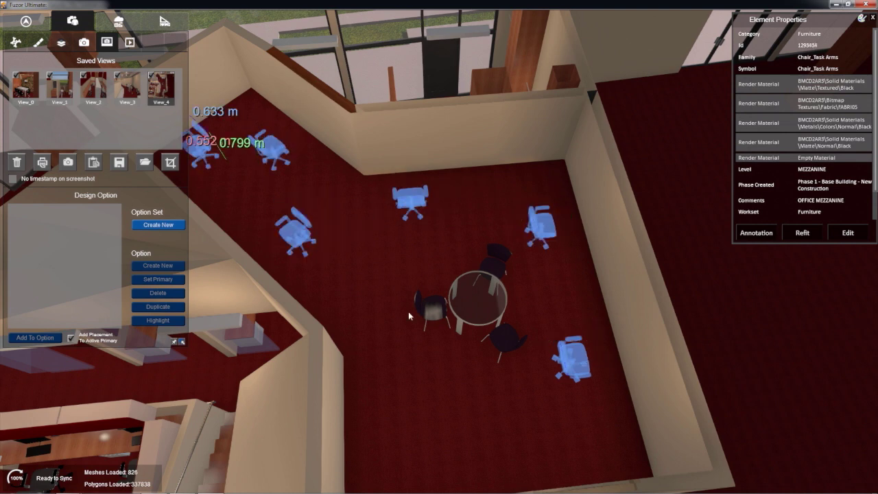
scroll(413, 317, up, 1)
right_drag(413, 313, 493, 301)
key(Delete)
Examine the cleared mezzanine office at a low angle through the cross-section and from saved view View_3
middle_drag(491, 301, 488, 100)
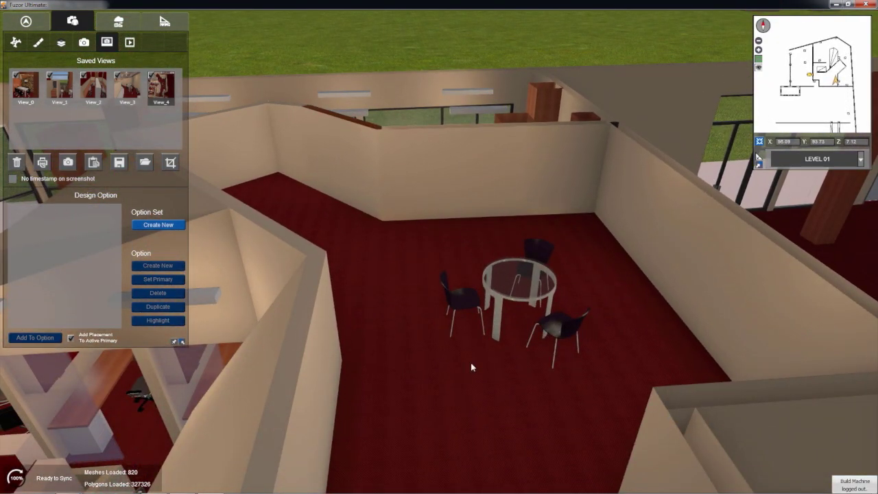
scroll(473, 322, up, 2)
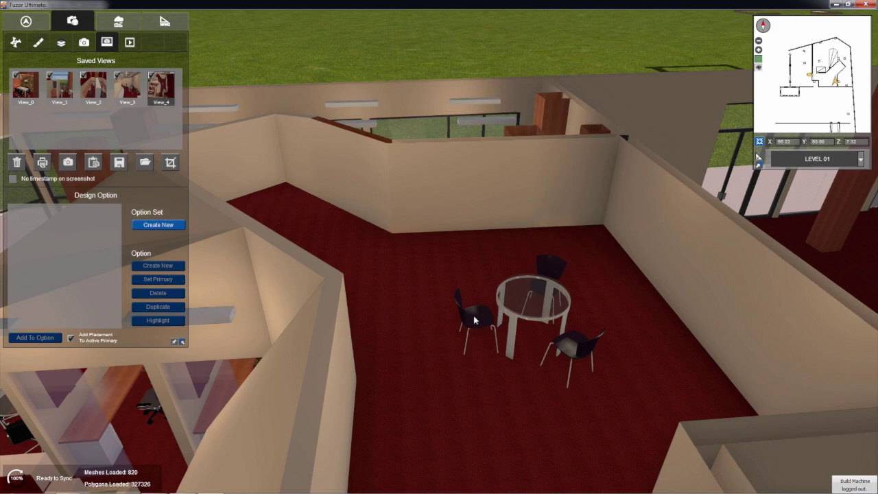
scroll(473, 318, up, 1)
middle_drag(471, 258, 478, 284)
scroll(482, 291, up, 2)
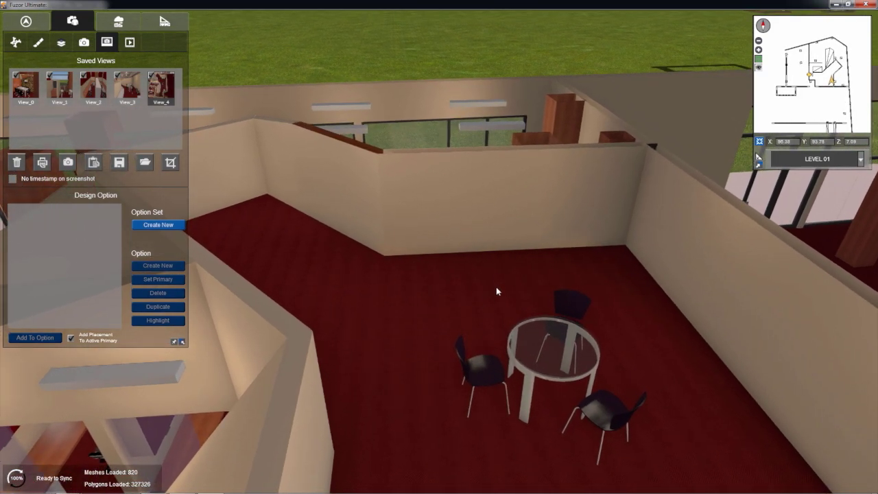
right_drag(495, 286, 499, 300)
middle_drag(500, 300, 496, 281)
click(129, 99)
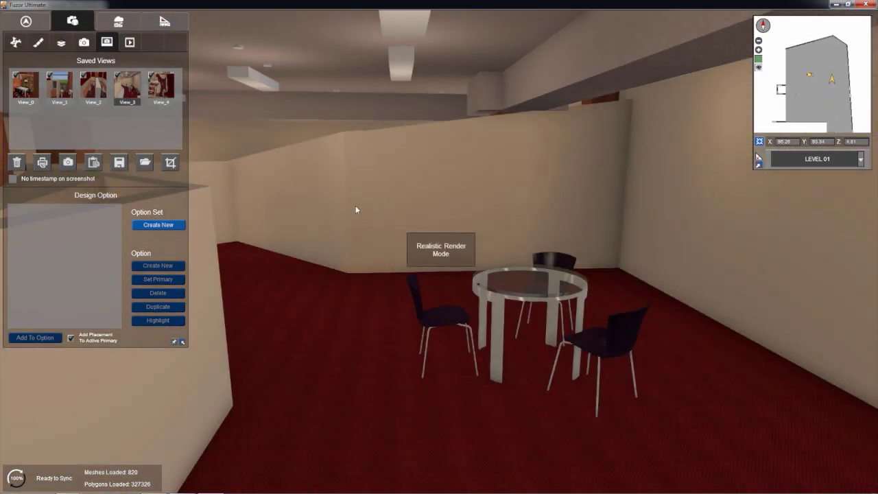
drag(429, 197, 440, 230)
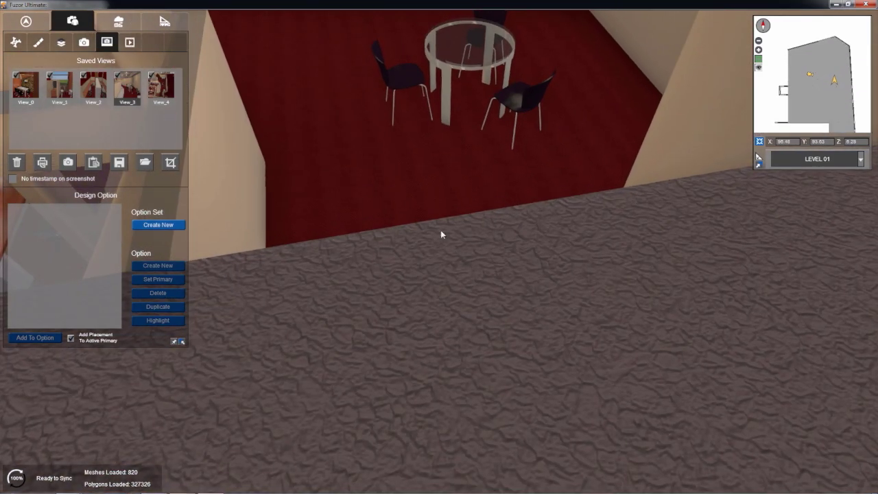
From saved view View_4, move the round table and its three café chairs together to about 1.44 m and 0.99 m from the adjacent walls
click(164, 101)
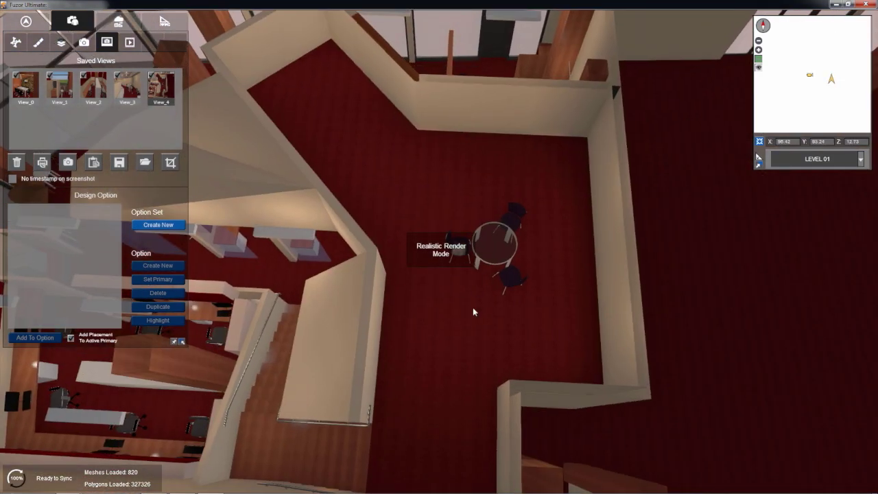
click(493, 244)
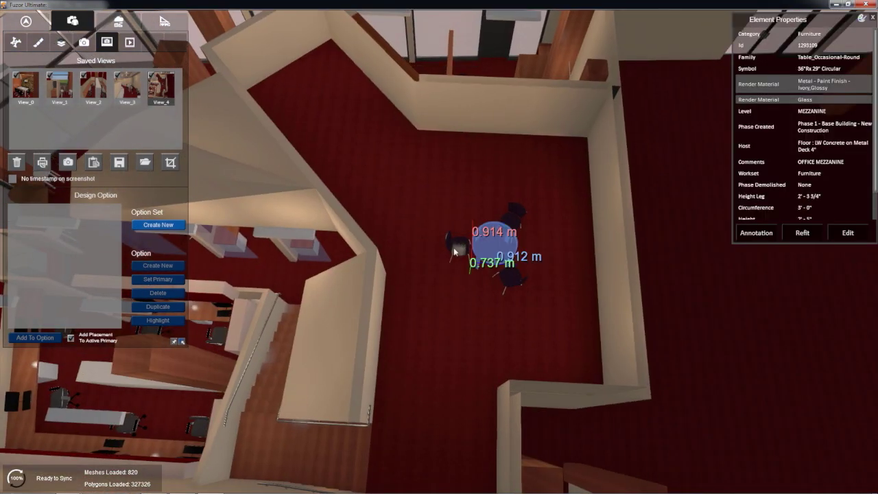
click(453, 247)
click(520, 230)
click(511, 282)
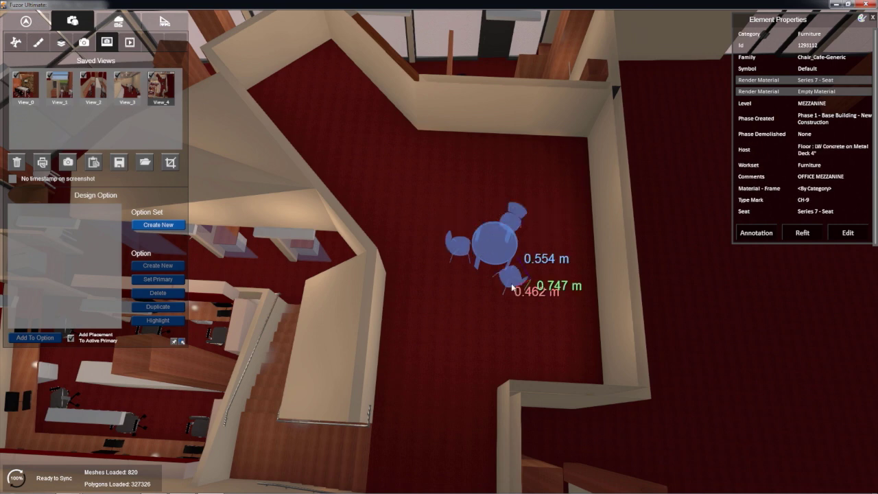
click(792, 234)
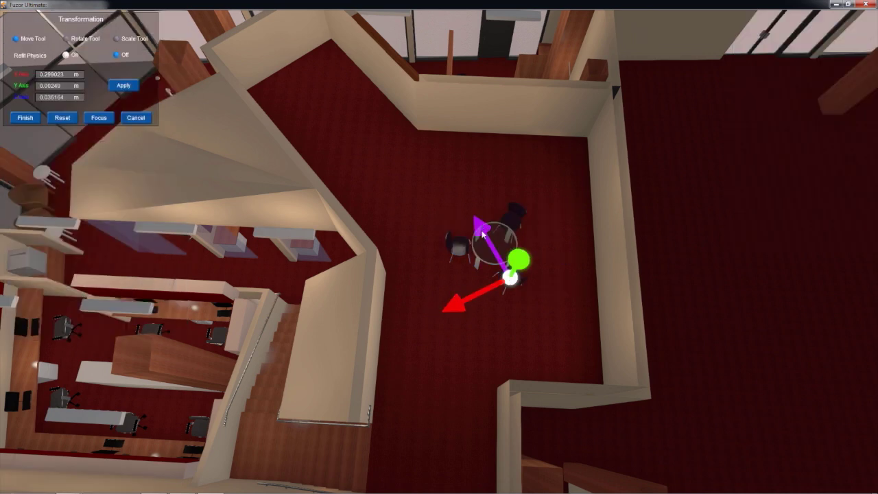
drag(482, 233, 423, 310)
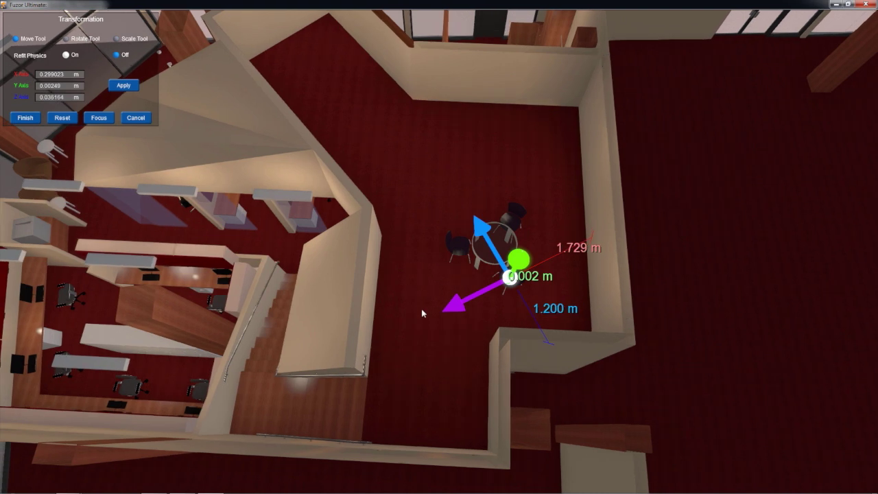
drag(492, 229, 423, 323)
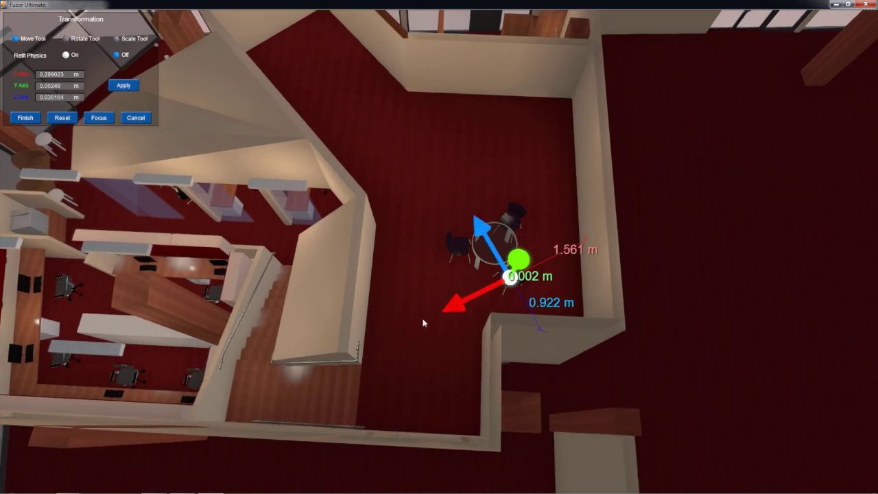
drag(467, 300, 467, 274)
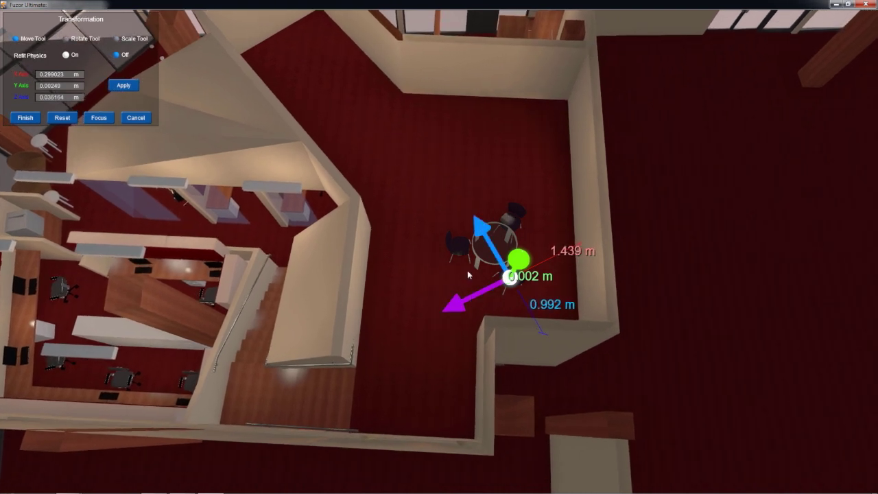
key(Return)
Place three copies of the round 36" glass table across the open floor of the mezzanine office
click(504, 253)
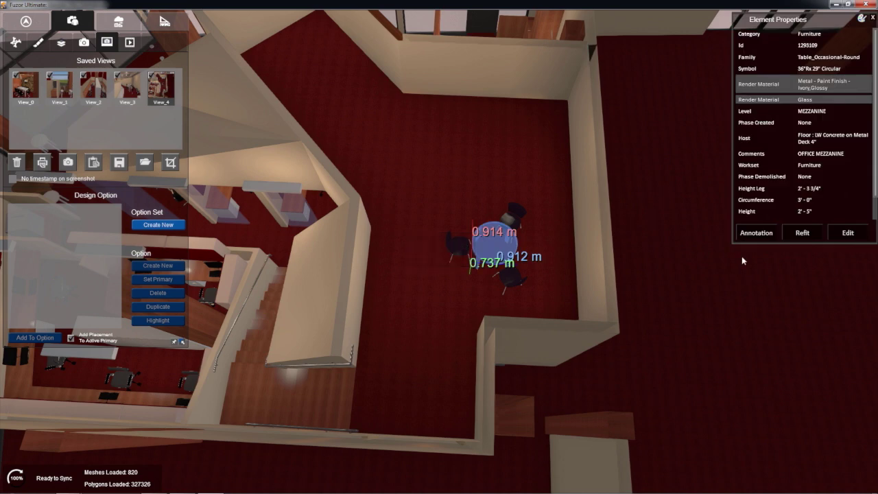
scroll(482, 292, up, 1)
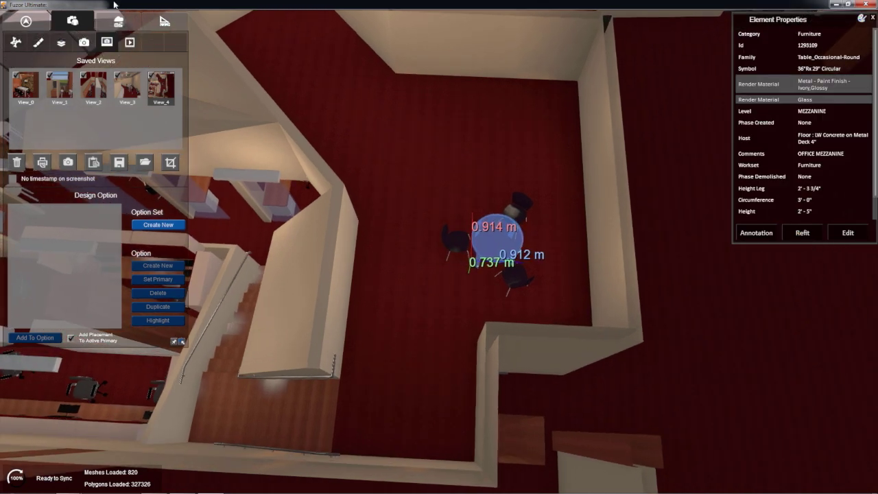
click(166, 22)
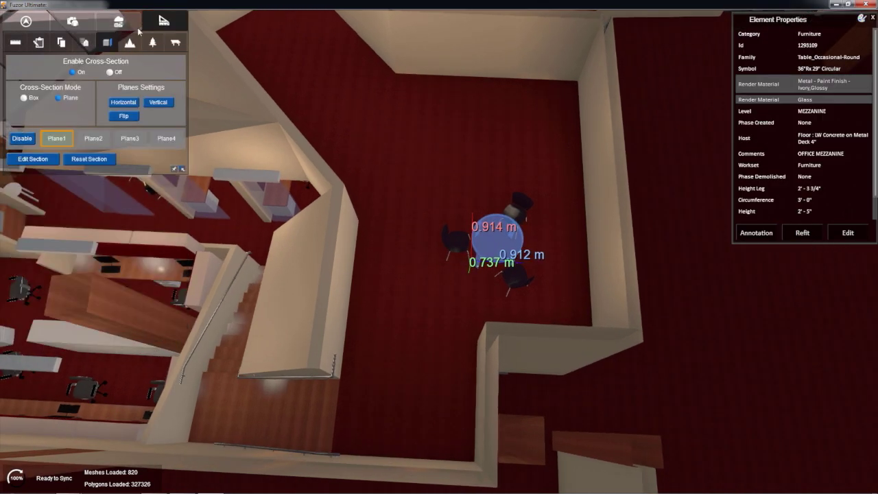
click(174, 44)
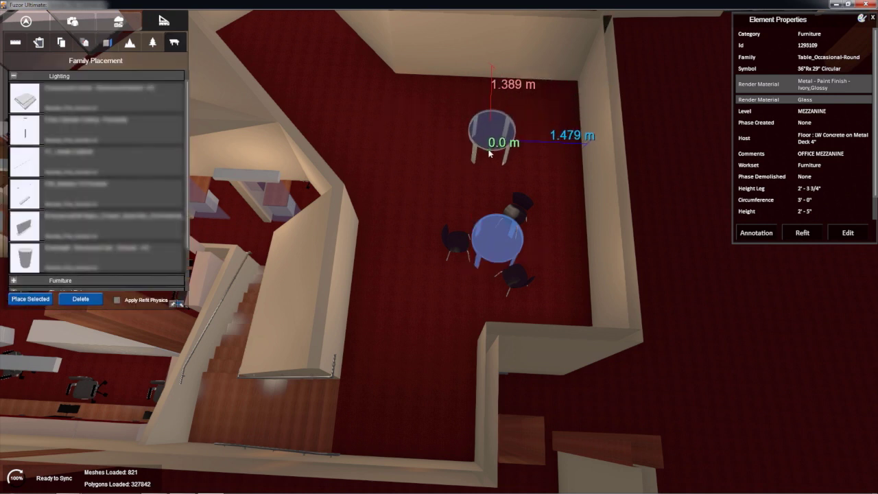
click(491, 150)
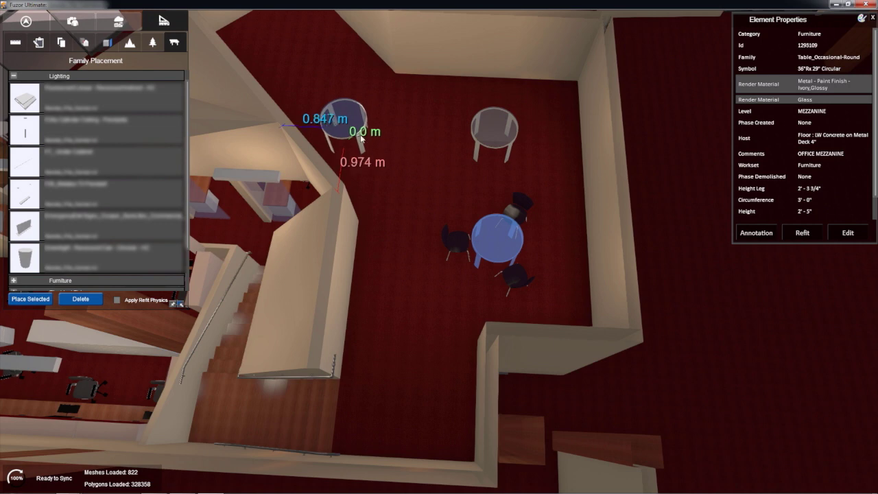
click(387, 143)
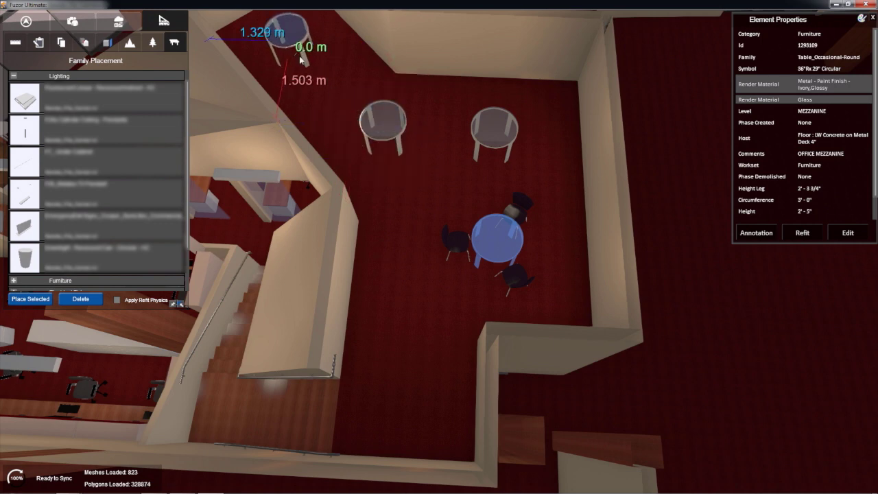
middle_drag(322, 76, 351, 128)
click(351, 129)
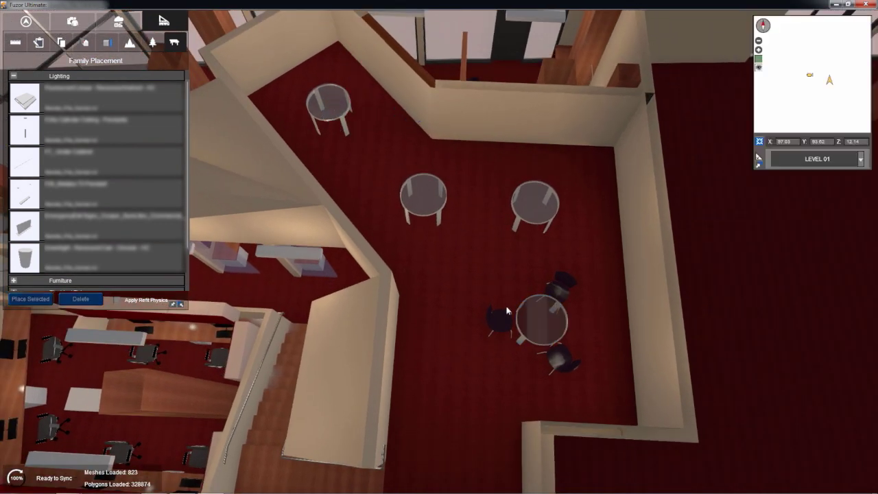
Copy the café chair beside the original table and place one at the near side of each of the three new tables
click(509, 335)
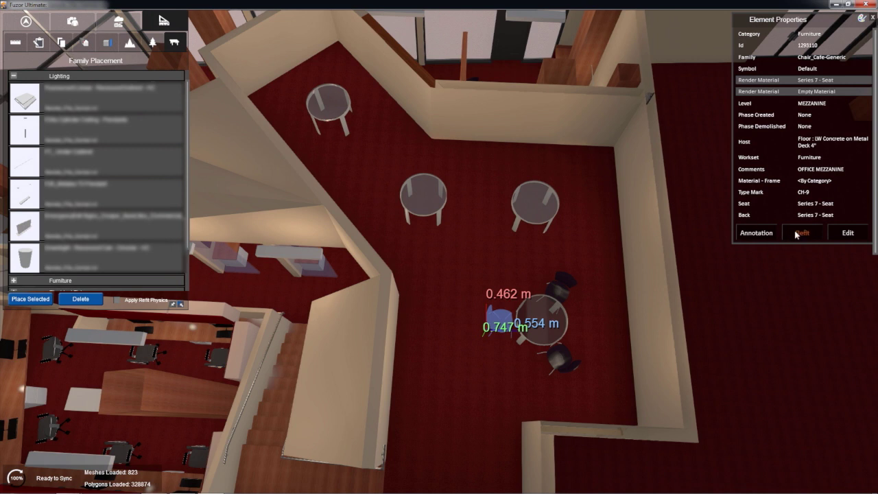
click(44, 298)
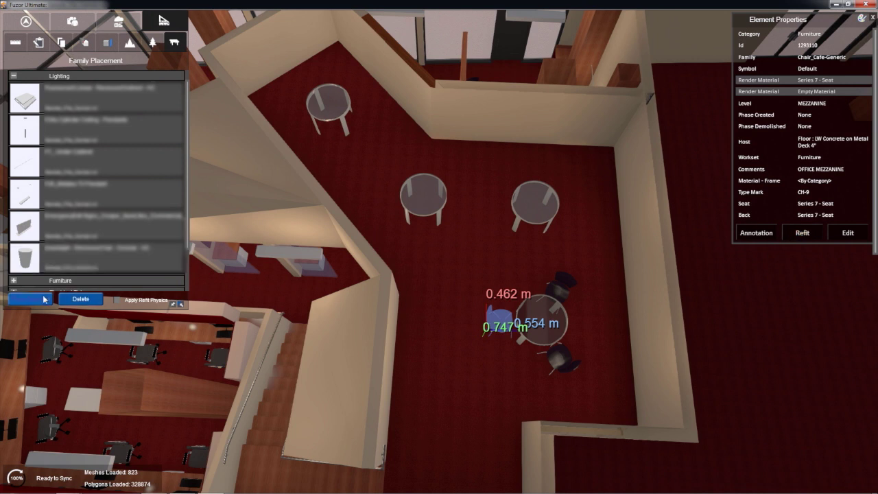
click(418, 244)
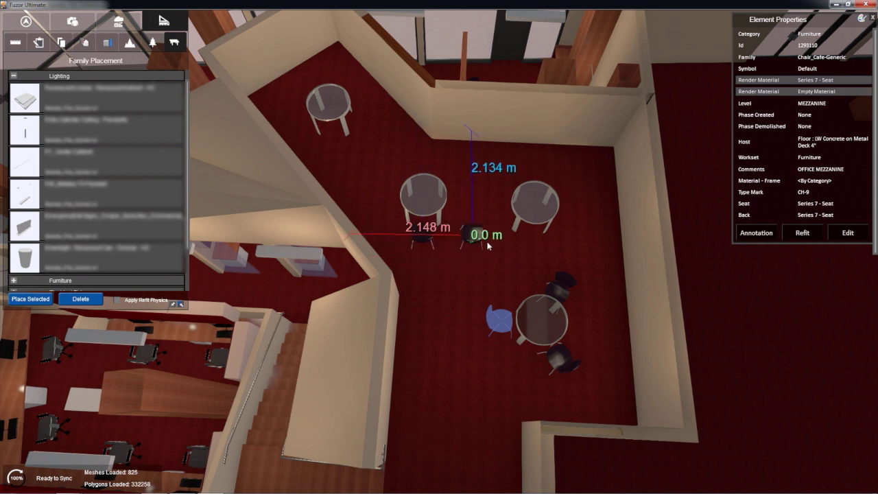
click(514, 249)
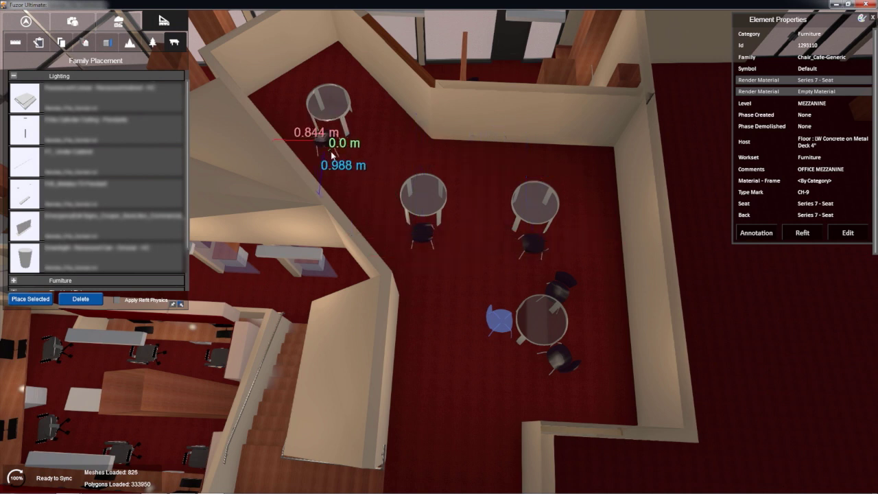
key(space)
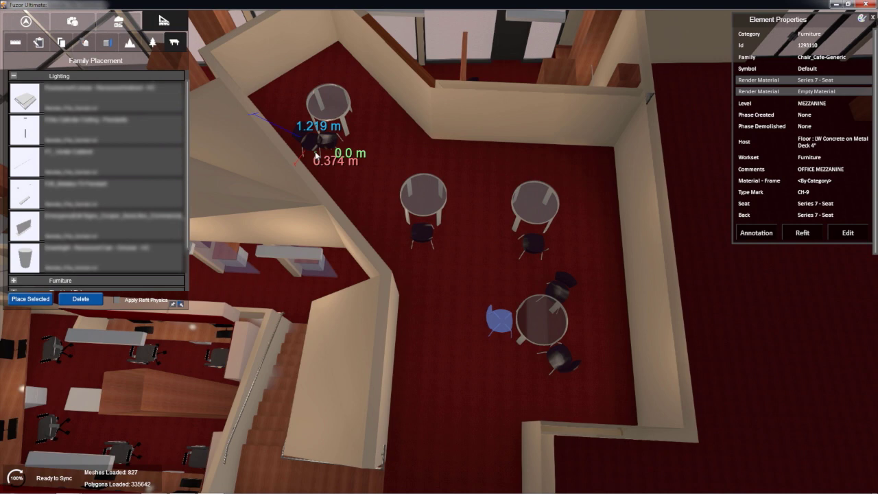
Place a second, rotated café chair at each of the three new tables, angled on the side opposite the long outer wall
middle_drag(328, 160, 375, 245)
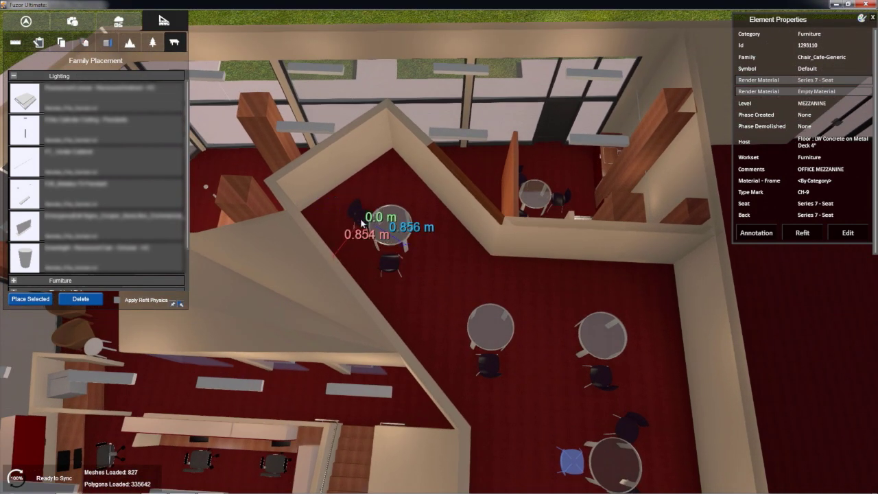
click(362, 218)
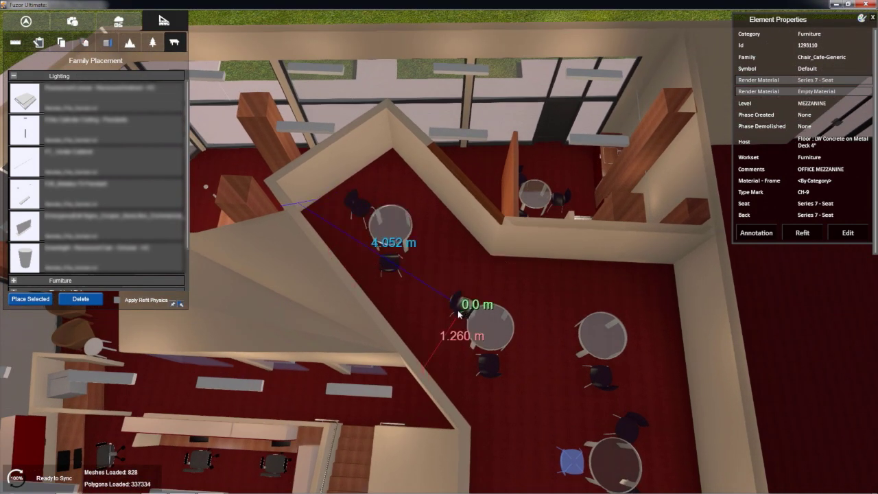
click(460, 314)
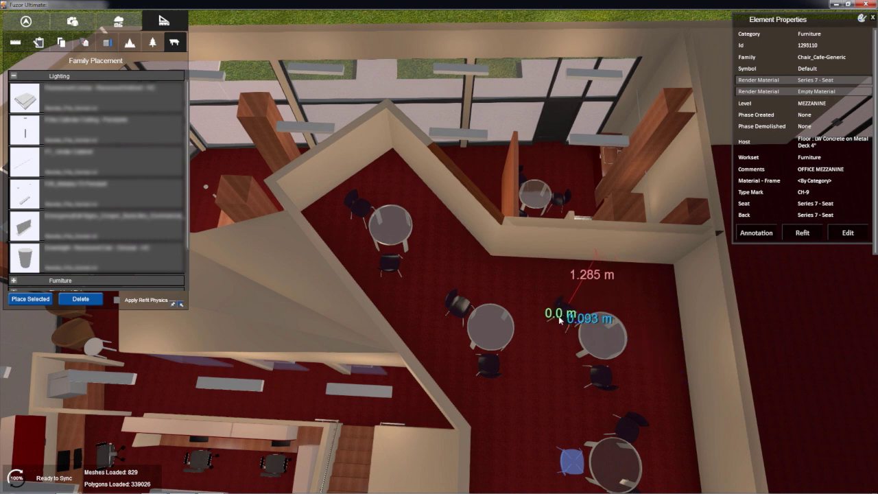
click(558, 319)
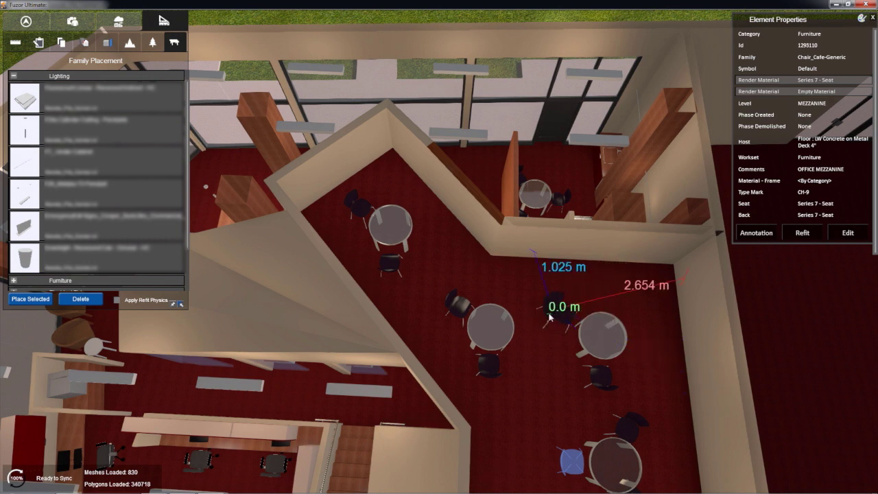
Place a third café chair at each of the three new tables on the remaining open side, and end the placement
click(632, 335)
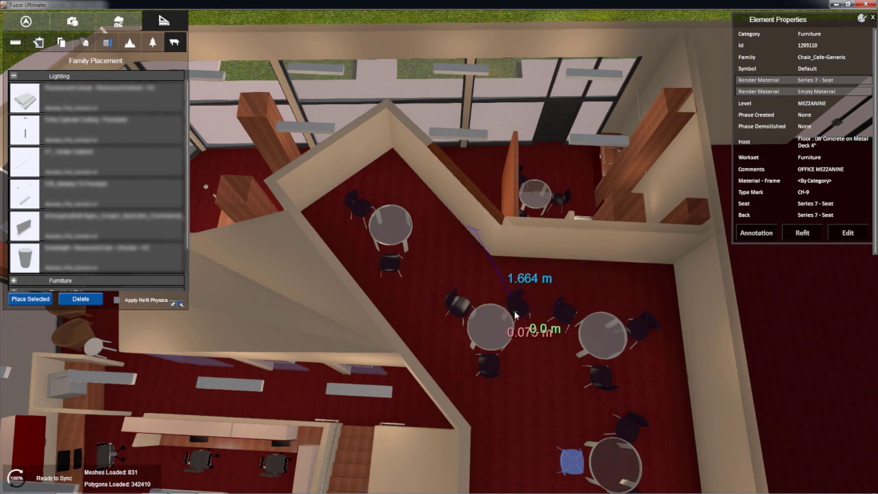
click(514, 314)
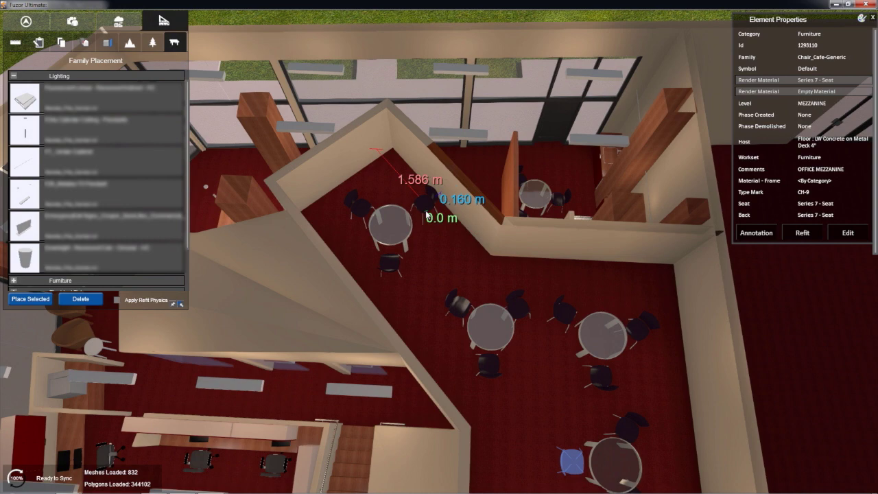
click(419, 224)
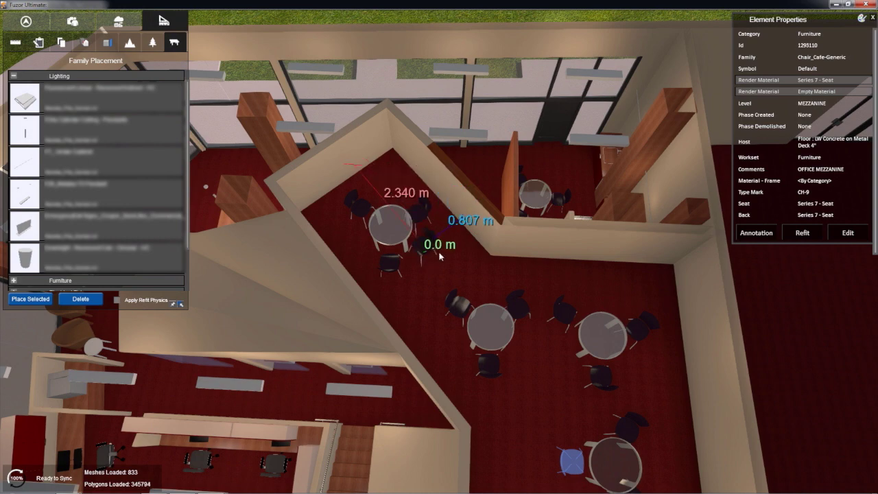
right_drag(439, 254, 545, 263)
middle_drag(544, 264, 538, 219)
key(Escape)
key(Escape)
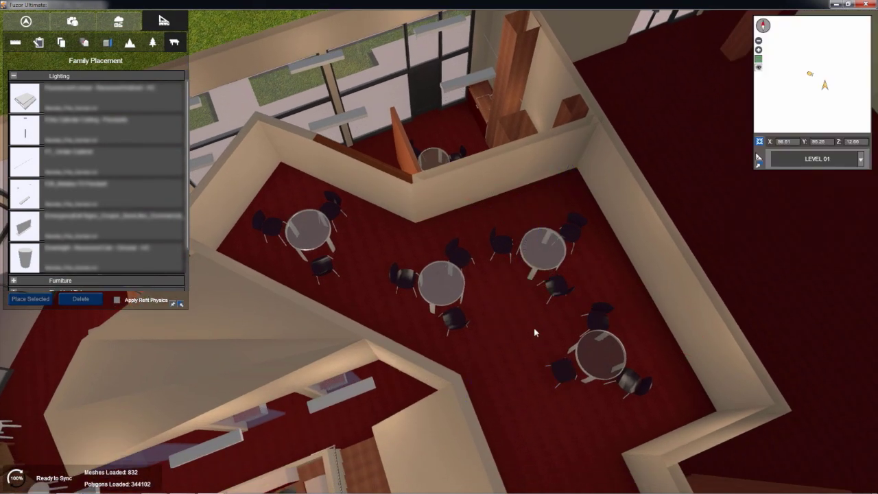
Examine the furnished mezzanine office from above, and inspect the tables and chairs at eye level from saved view View_3
right_drag(534, 332, 548, 304)
middle_drag(547, 305, 483, 106)
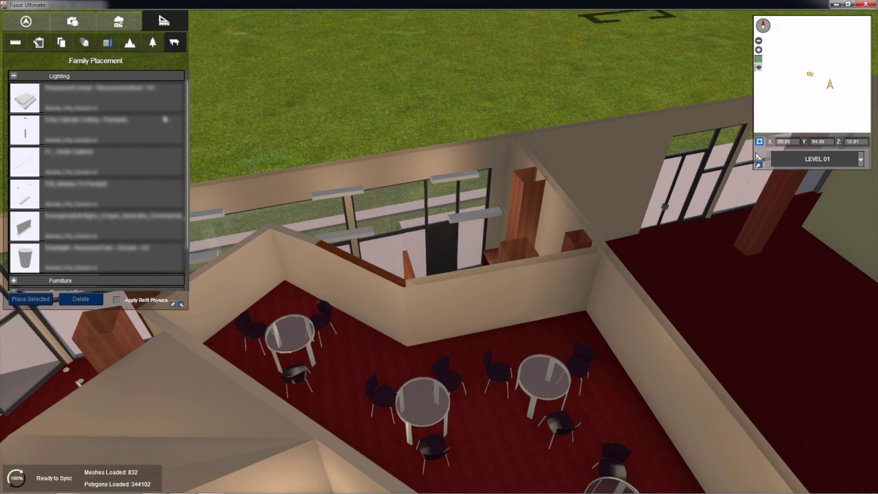
click(105, 24)
click(83, 20)
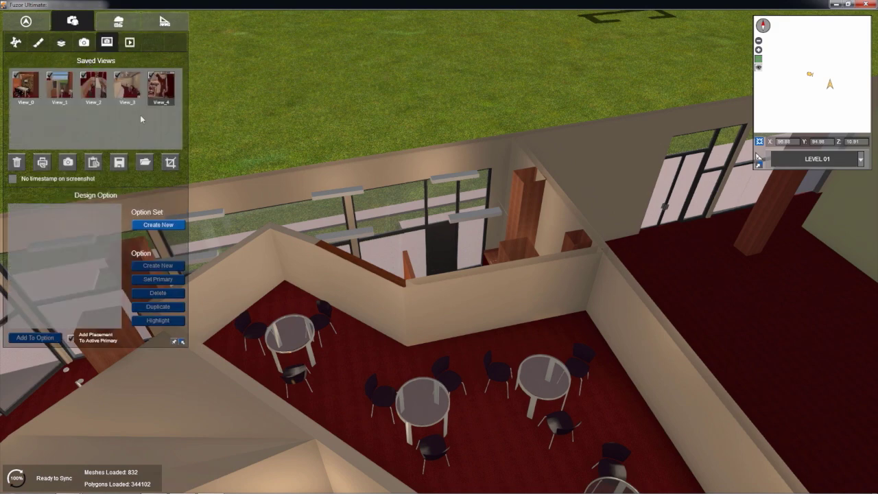
click(131, 98)
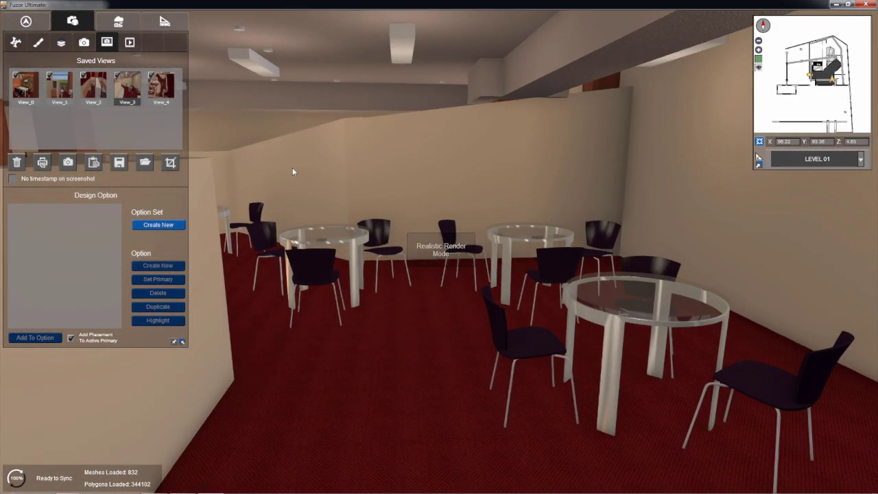
mouse_move(292, 168)
right_down()
mouse_move(256, 141)
mouse_move(286, 168)
right_up()
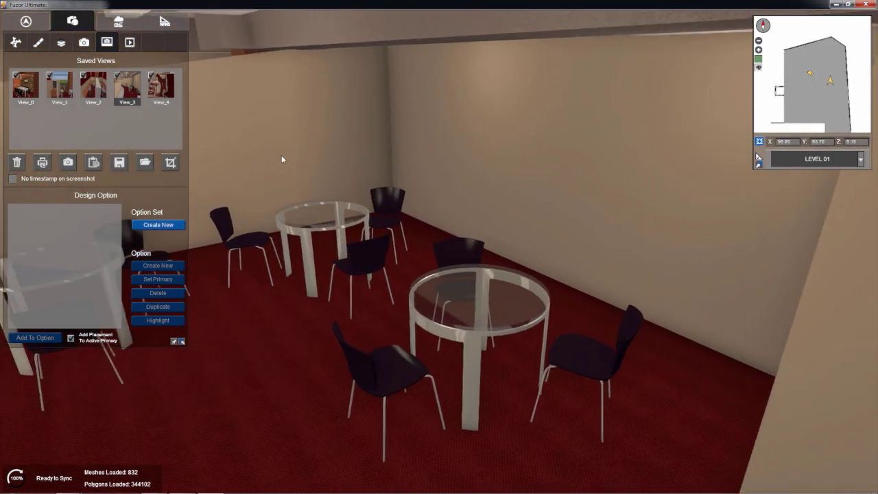
Search the foliage library for "holly" and place the potted spiral holly shrub in the room corner beyond the nearest café table
click(162, 22)
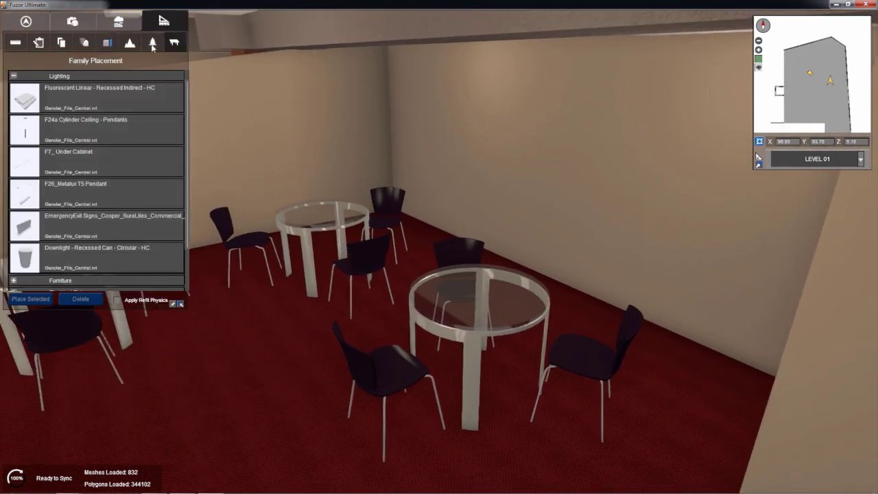
click(153, 43)
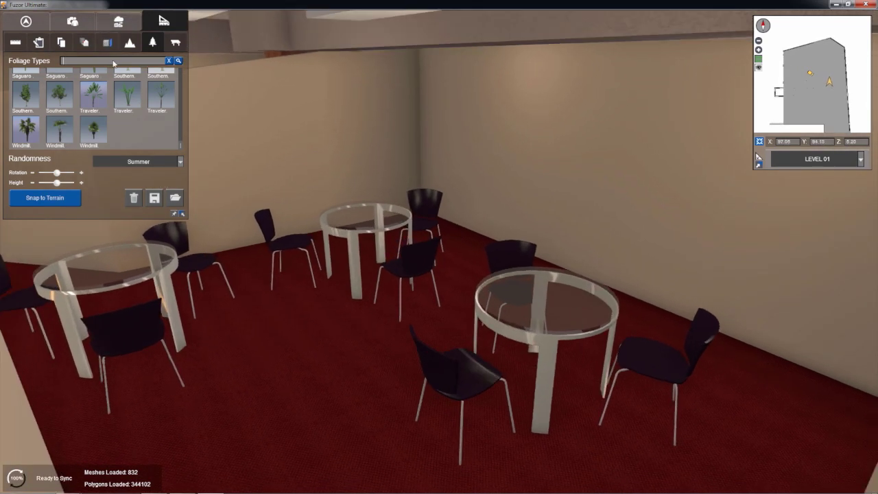
text(holly)
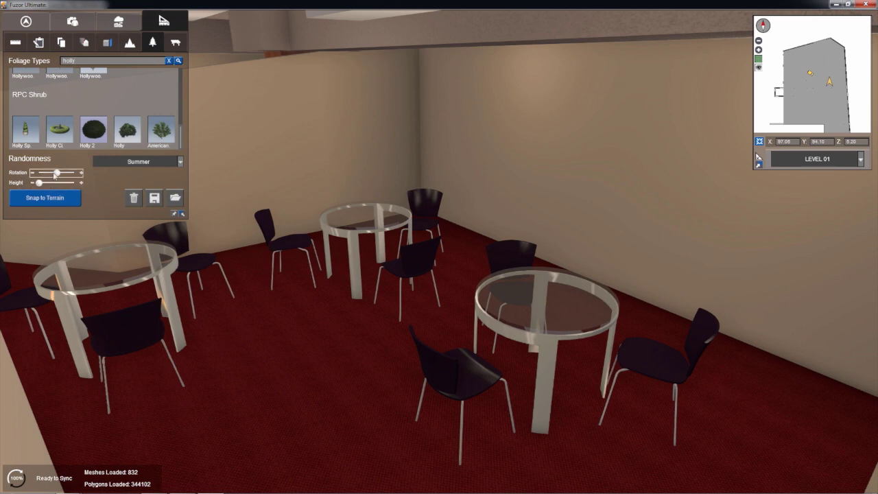
click(29, 128)
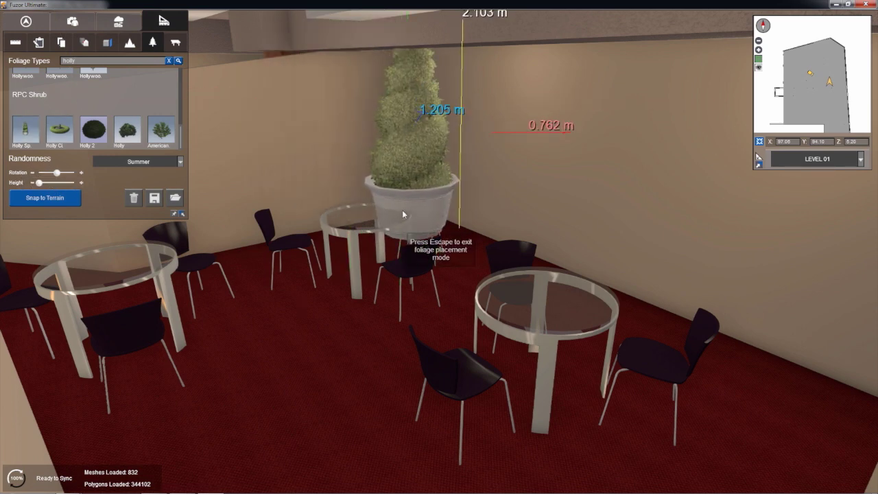
right_drag(412, 214, 522, 250)
scroll(521, 251, down, 3)
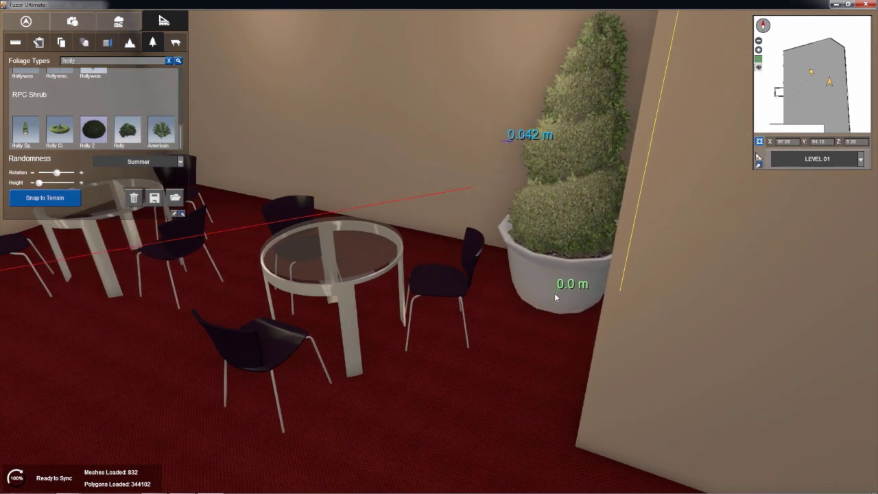
right_drag(386, 224, 554, 278)
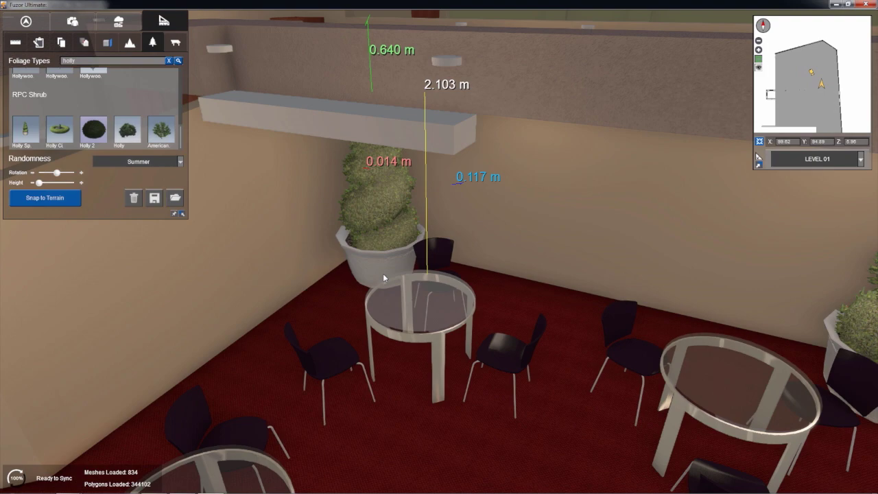
Place a second potted spiral holly in the far corner behind the back café table, and end foliage placement
click(382, 273)
right_drag(459, 274, 407, 218)
middle_drag(407, 218, 378, 194)
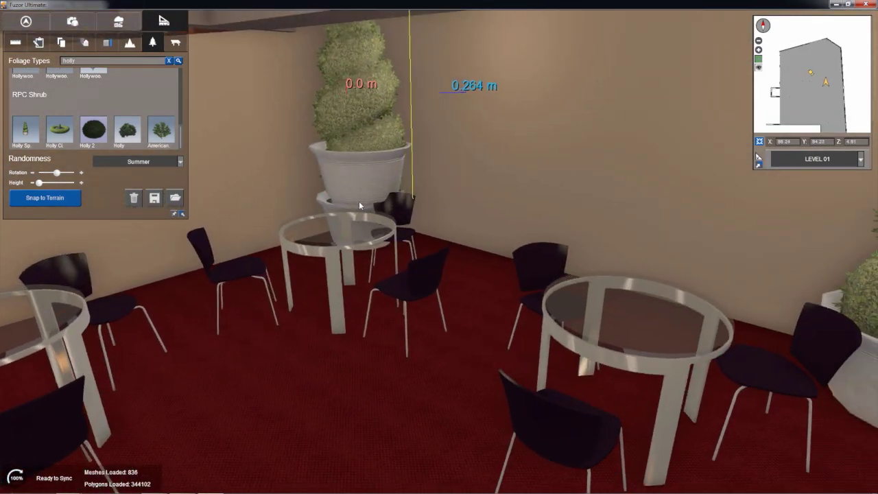
key(s)
right_drag(411, 235, 325, 219)
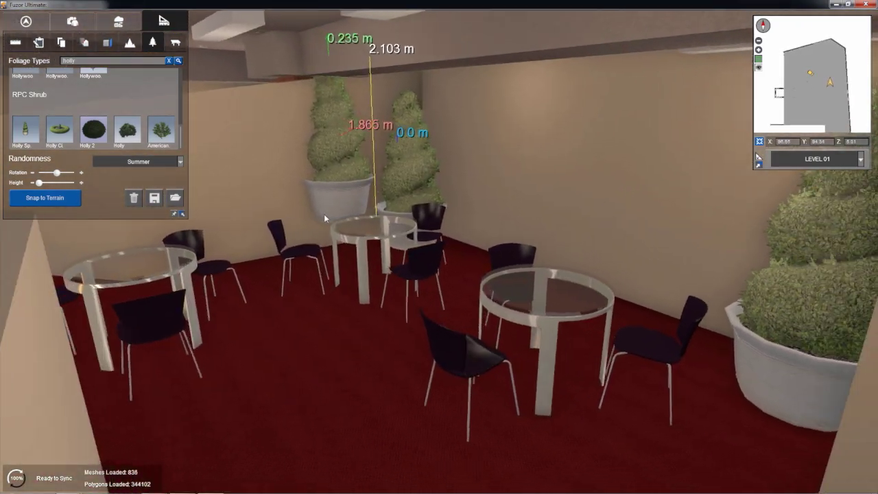
key(Escape)
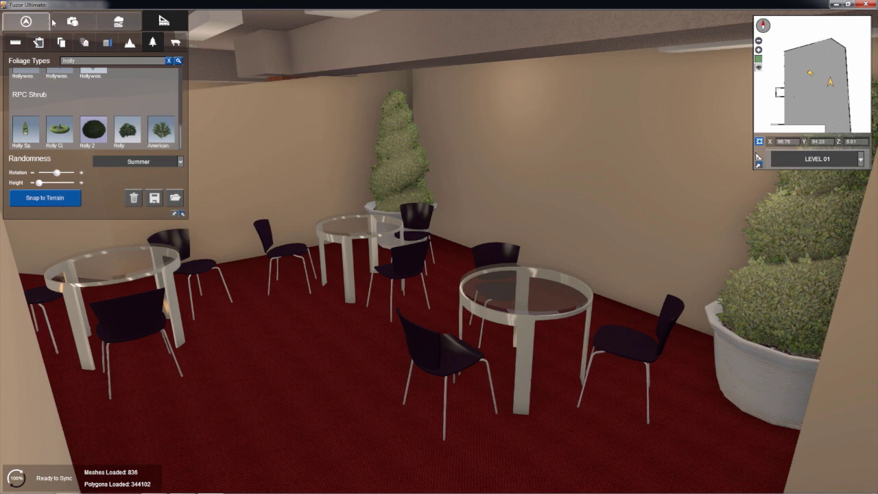
Browse the placeable families and choose the large wall monitor under Specialty Equipment for placement
click(178, 42)
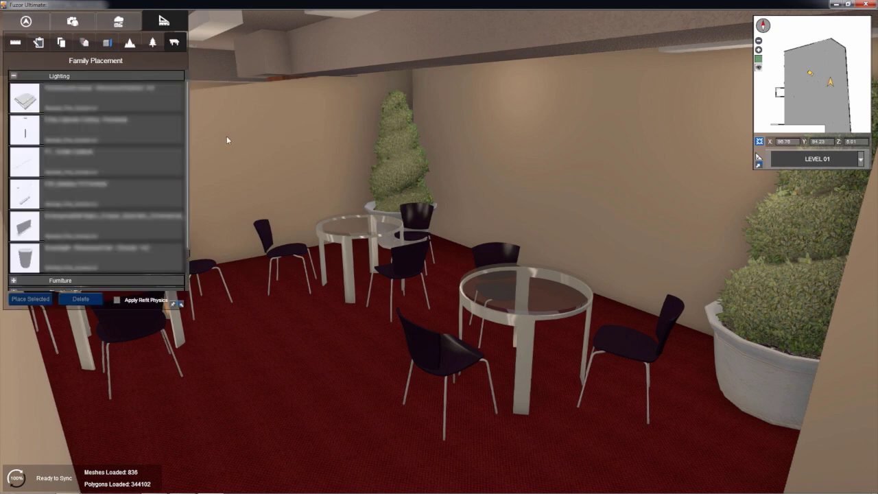
right_drag(228, 140, 195, 151)
scroll(67, 212, down, 3)
scroll(70, 206, up, 4)
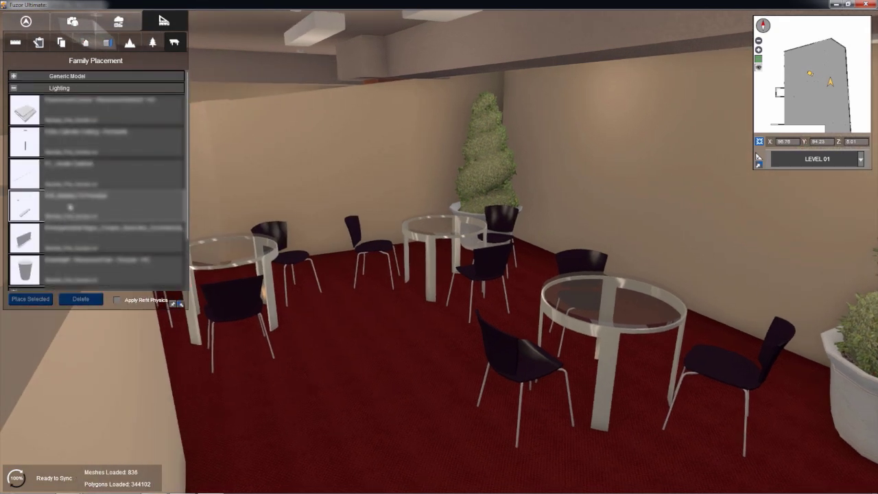
click(17, 88)
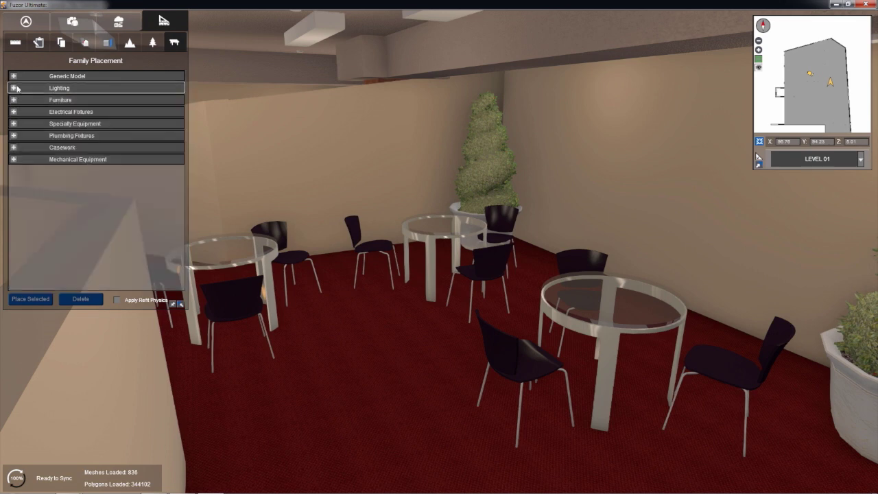
click(13, 124)
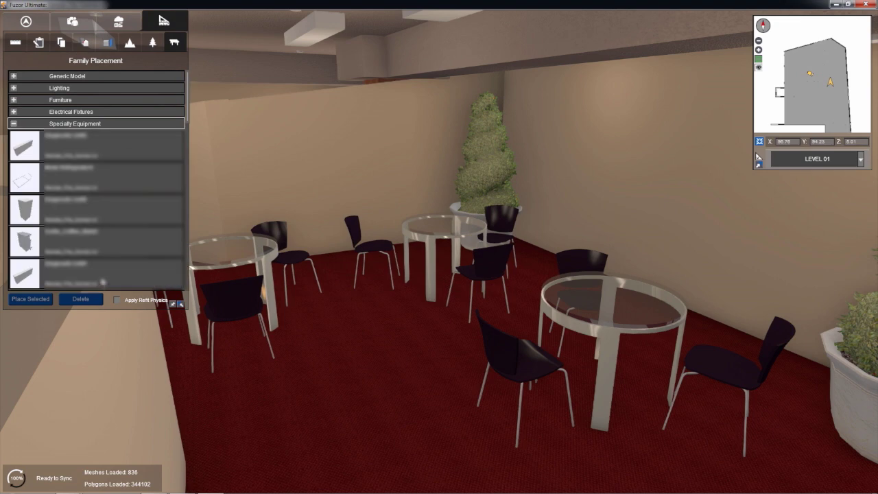
scroll(80, 241, down, 10)
scroll(80, 242, down, 4)
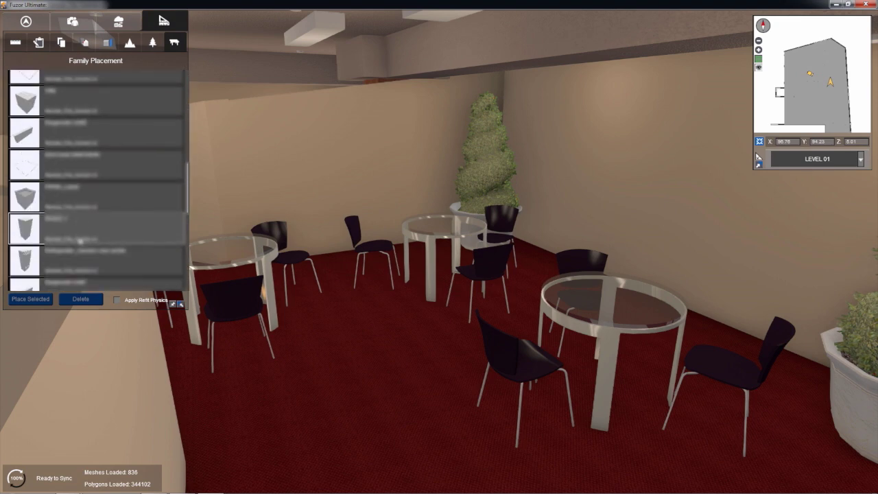
scroll(47, 249, down, 3)
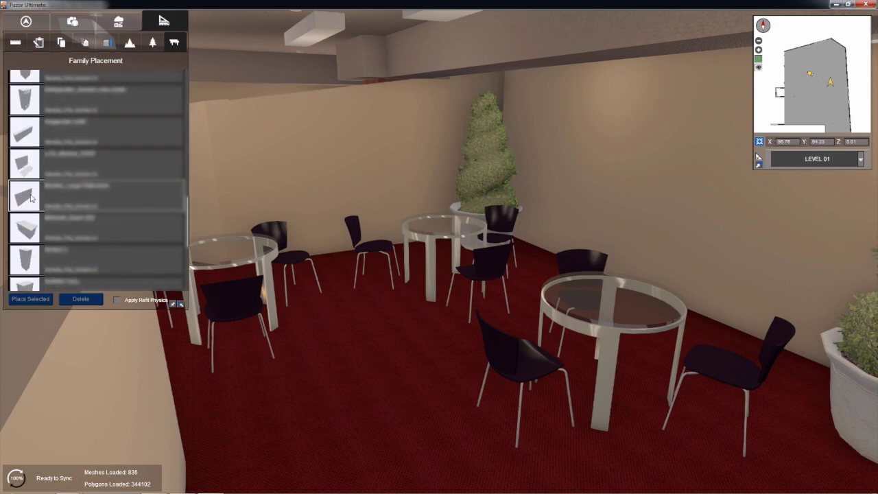
double_click(33, 198)
Mount the large monitor on the long outer wall above the café tables, about 0.9 m below the ceiling, and end the placement
scroll(690, 170, down, 5)
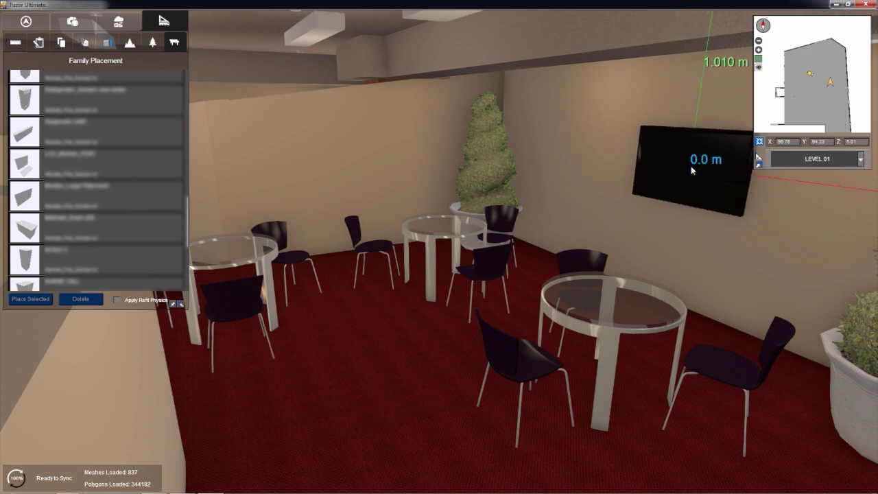
scroll(690, 171, up, 1)
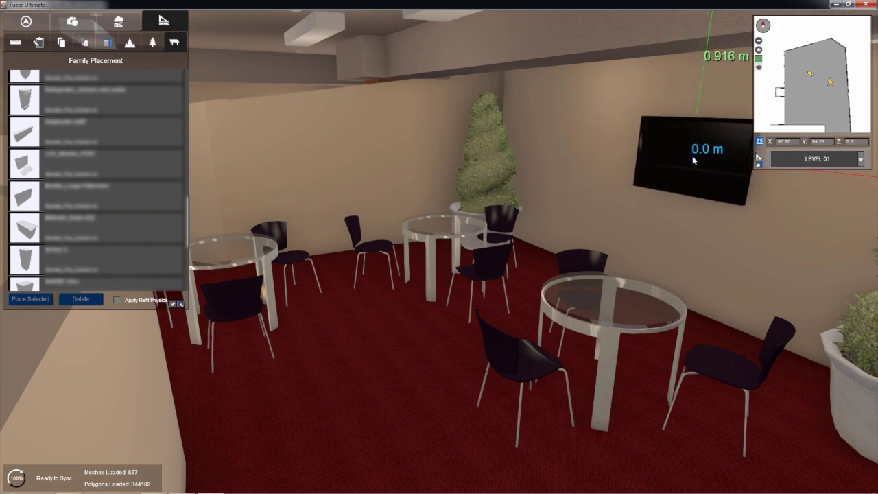
click(691, 162)
right_drag(678, 208, 604, 214)
key(Escape)
right_drag(481, 175, 444, 149)
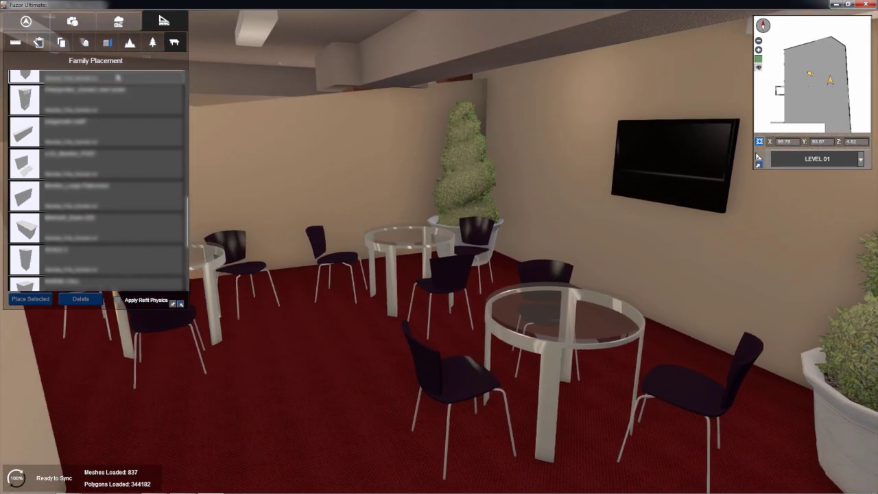
Starting from saved view View_3, save a new view from across the café room facing the wall monitor and potted holly
click(78, 25)
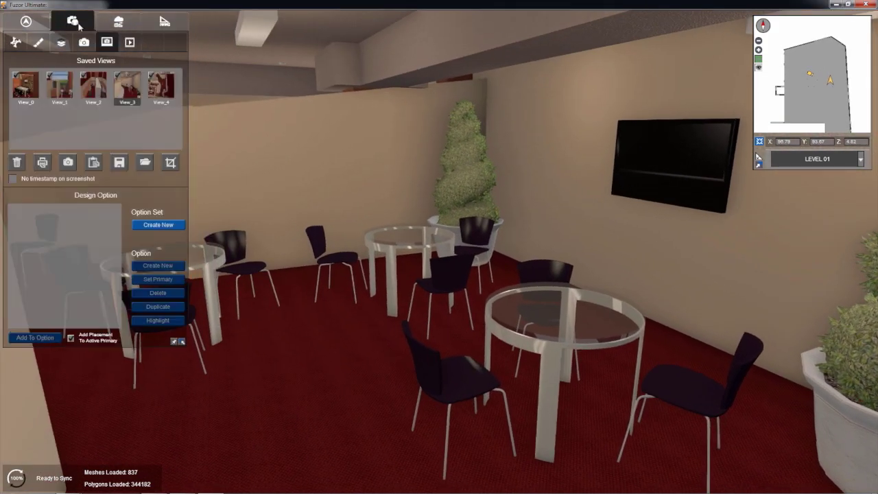
click(137, 86)
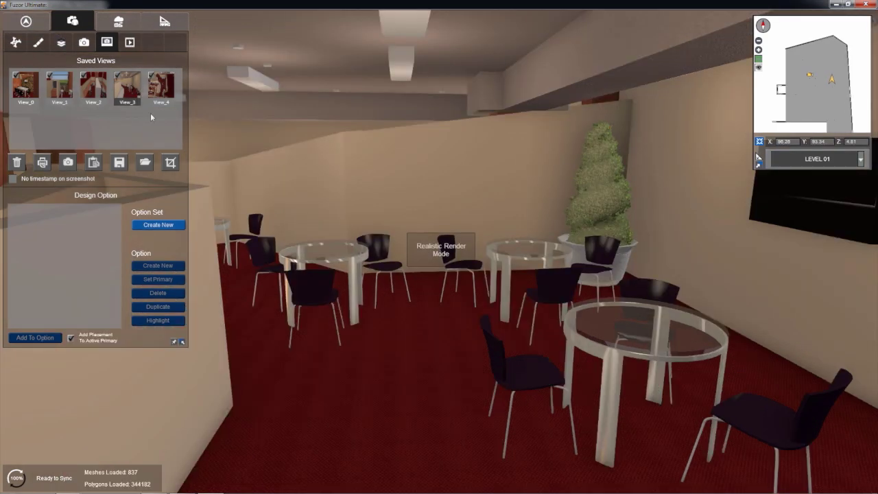
right_drag(407, 194, 840, 192)
key(w)
right_drag(562, 197, 629, 232)
key(w)
scroll(631, 230, down, 5)
middle_drag(647, 227, 614, 221)
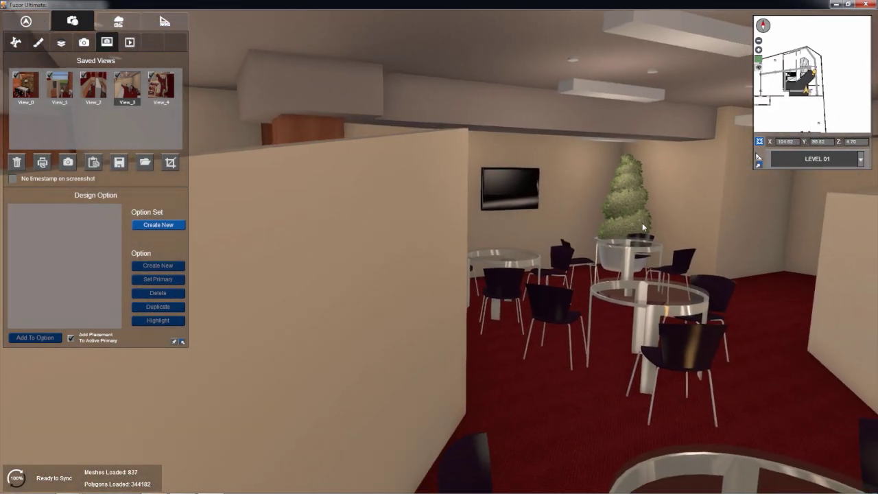
drag(612, 220, 449, 169)
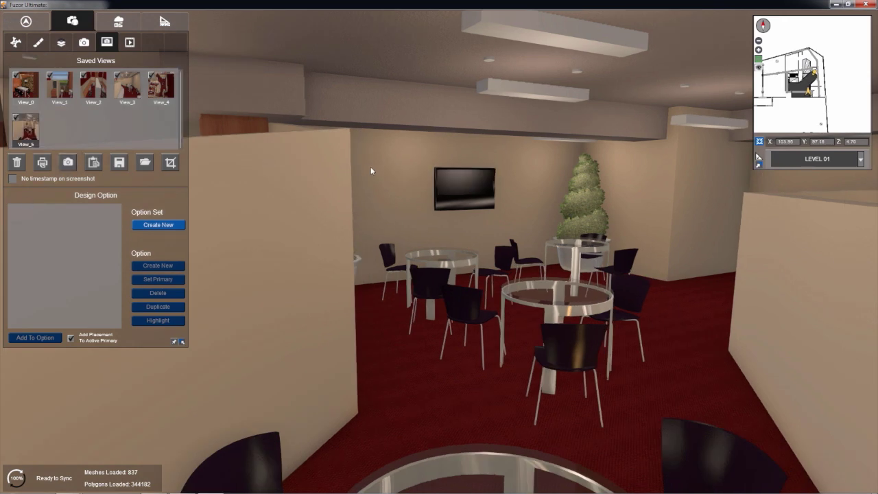
Walk back through the café room and go to saved view View_0, facing the conference room's stone wall and screen
key(w)
right_drag(504, 191, 153, 196)
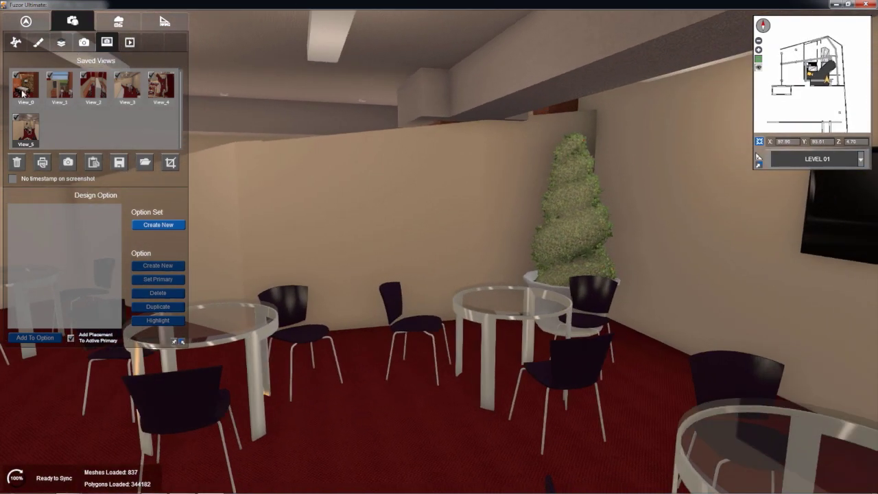
click(22, 93)
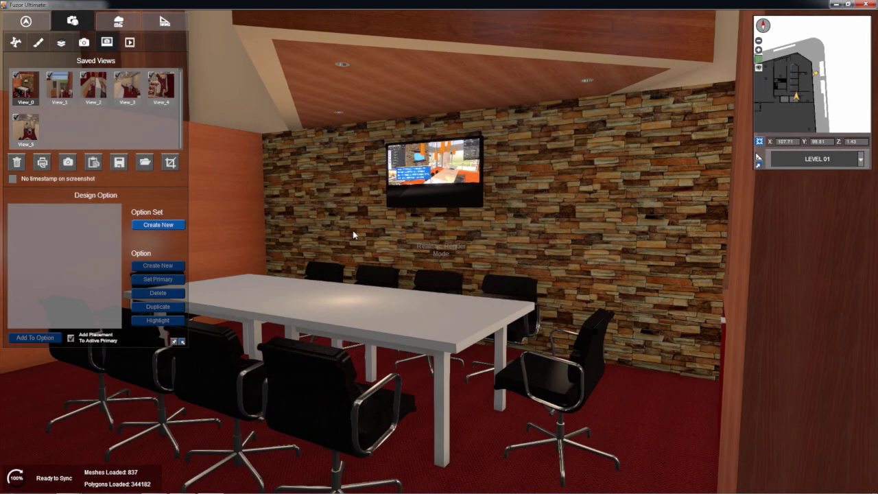
right_drag(441, 243, 431, 223)
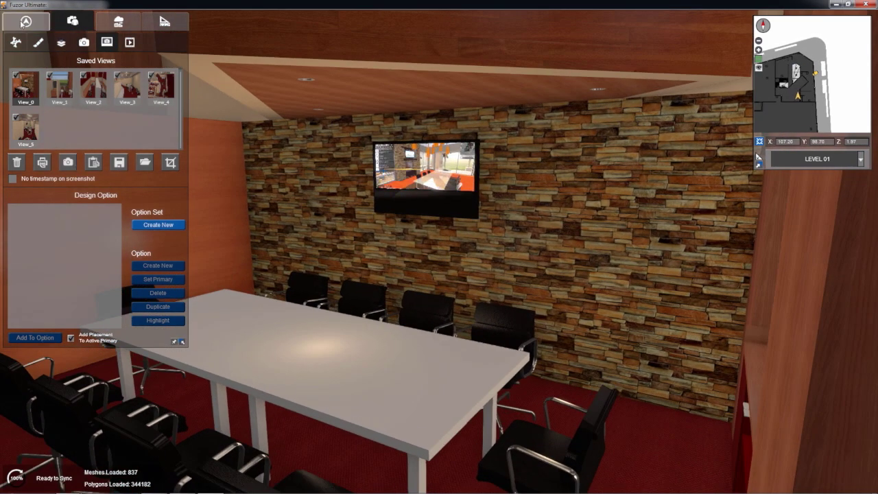
Place the first Generic Model panel family upright on the conference room's stone wall behind the screen, and end the placement
click(182, 21)
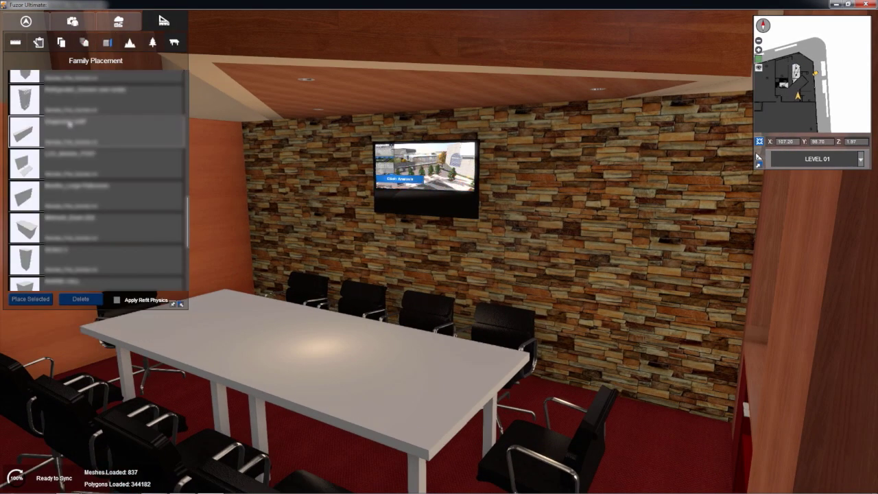
scroll(69, 121, down, 2)
scroll(70, 122, up, 3)
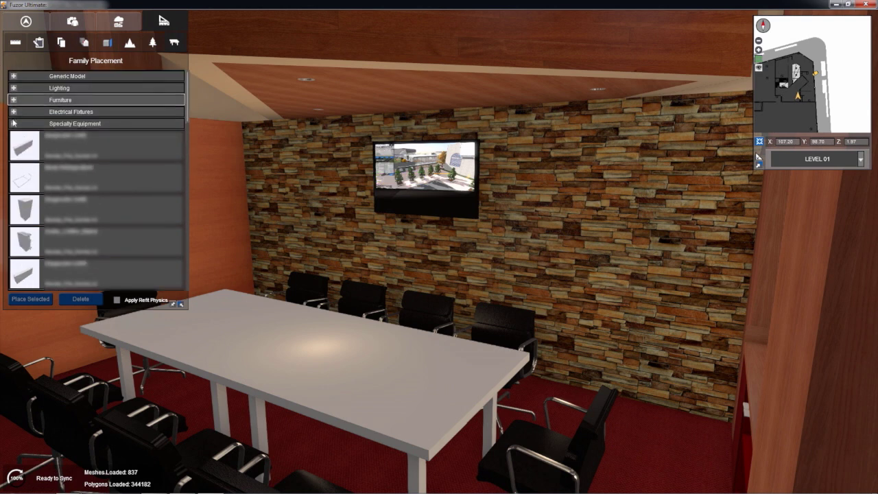
click(14, 123)
click(12, 78)
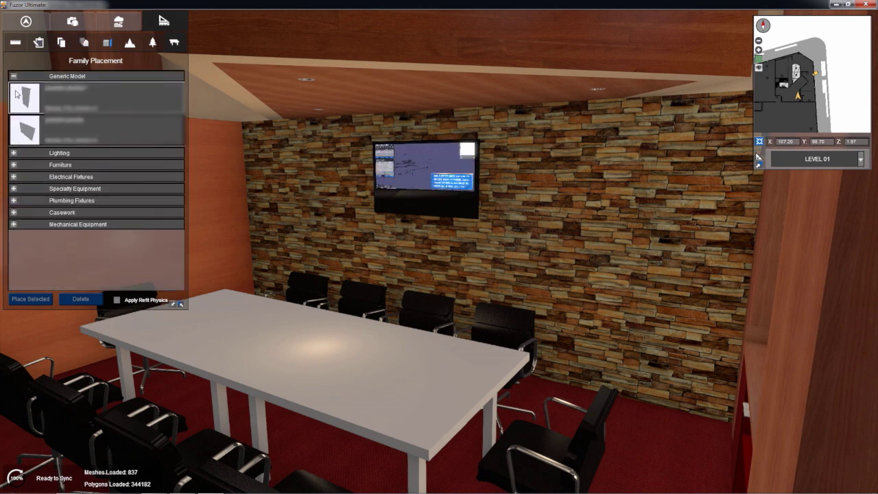
drag(19, 94, 431, 234)
right_drag(267, 222, 384, 229)
key(Escape)
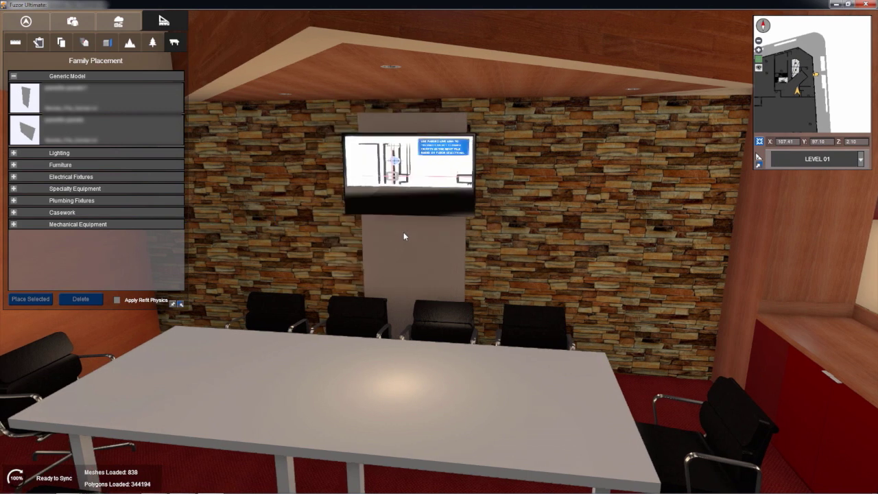
Move the new panel slightly sideways along the Z axis to center it behind the screen, about 2.24 m from the side wall
click(403, 235)
click(816, 163)
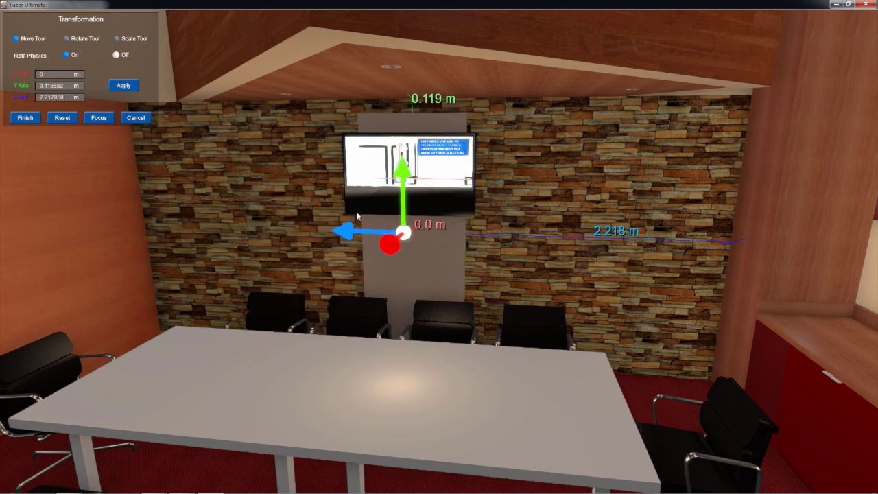
drag(349, 234, 345, 234)
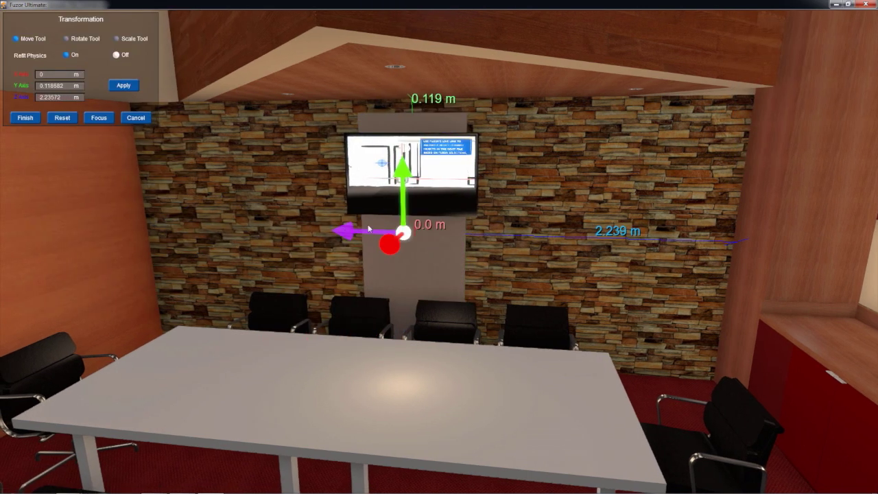
right_drag(489, 232, 471, 224)
key(Escape)
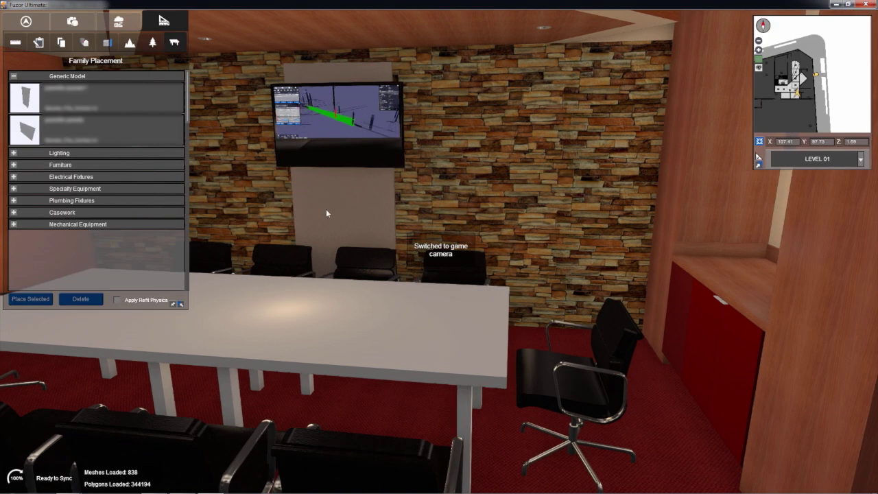
Search the materials for wood and assign Wood[2] to the new panel behind the conference-room screen
click(327, 211)
click(782, 84)
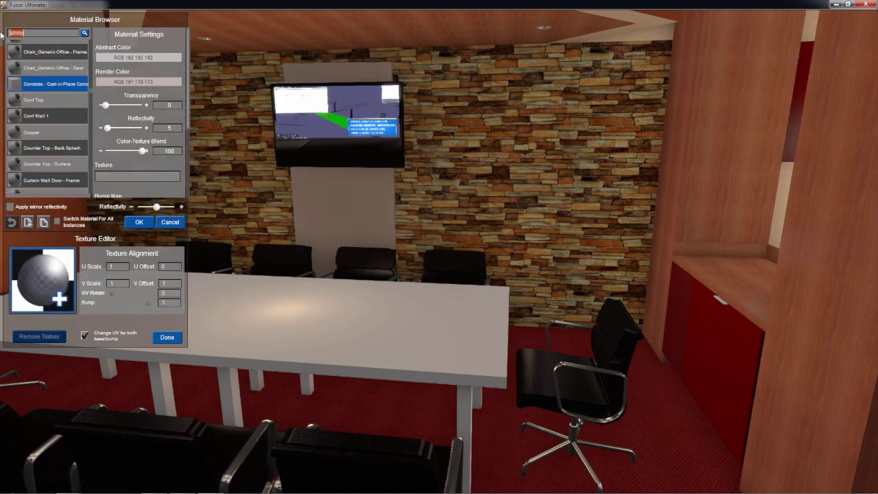
text(wood)
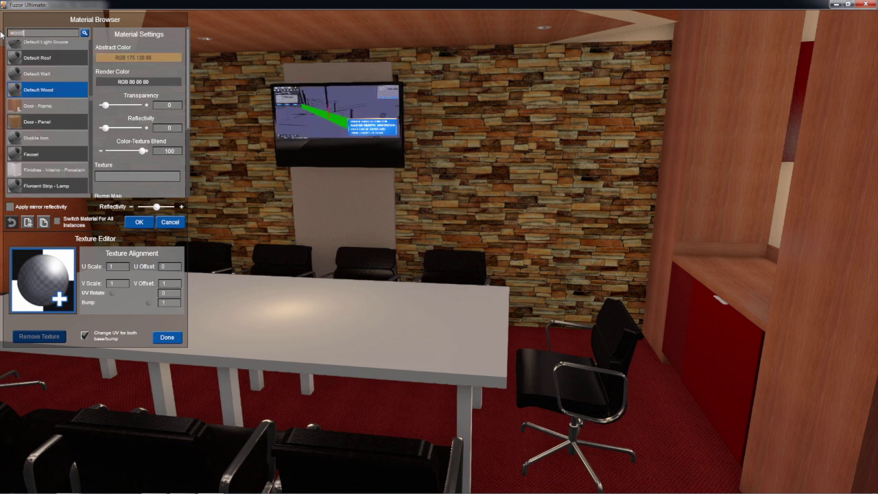
click(83, 33)
click(85, 33)
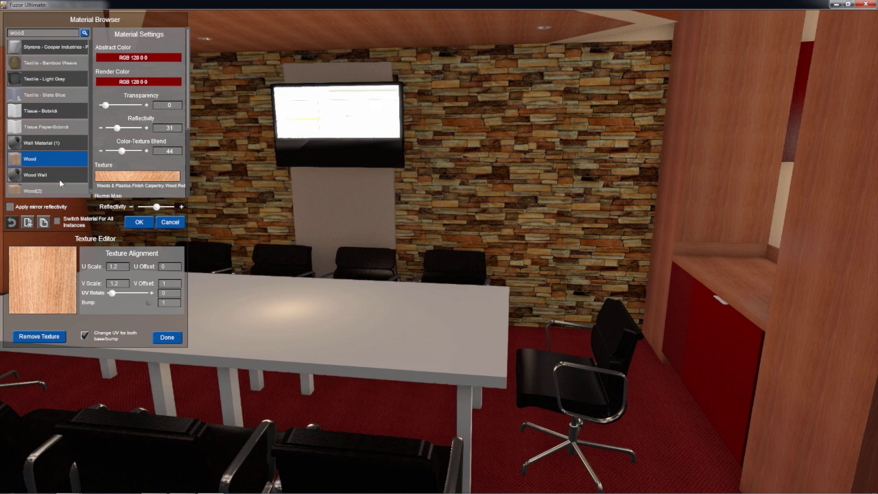
click(62, 162)
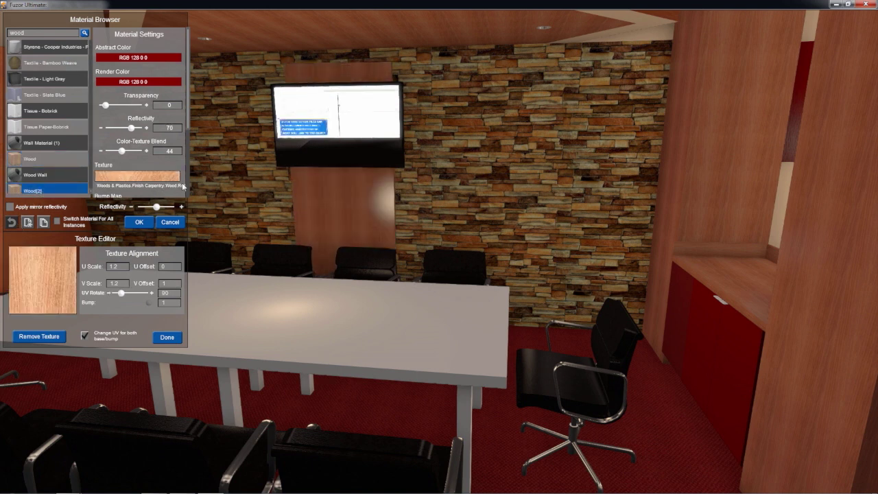
click(142, 227)
Place a Male Business pedestrian in the Sit pose on the far armchair of the waiting area beyond the reception desk
right_drag(648, 232, 349, 198)
key(w)
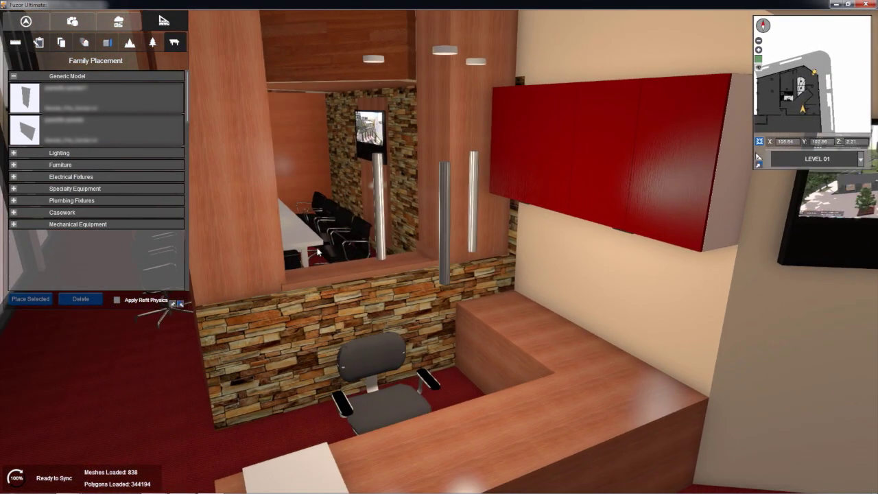
click(72, 22)
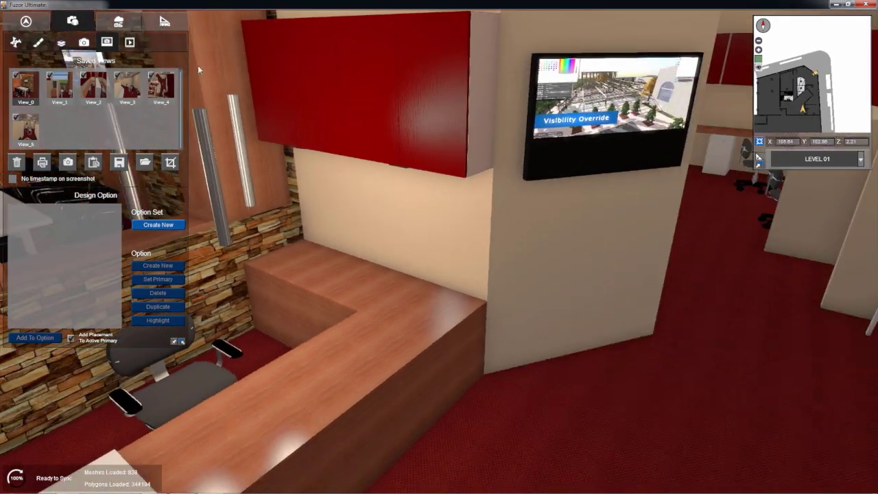
click(107, 25)
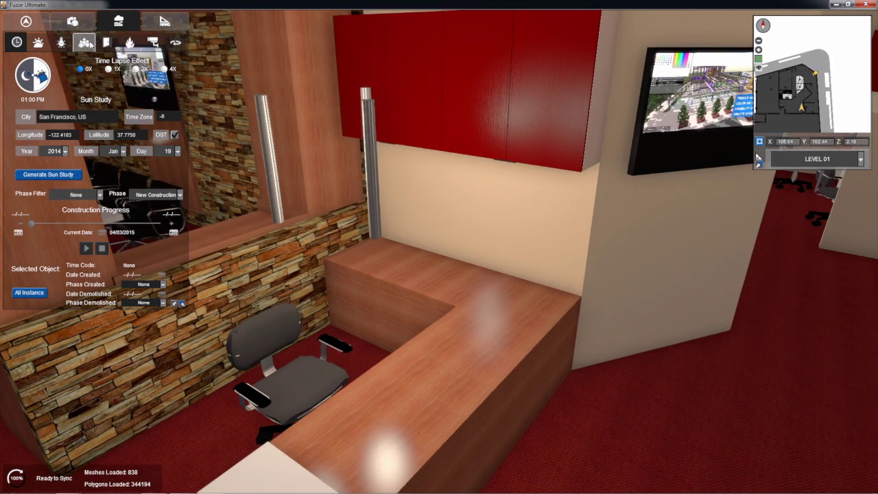
click(90, 45)
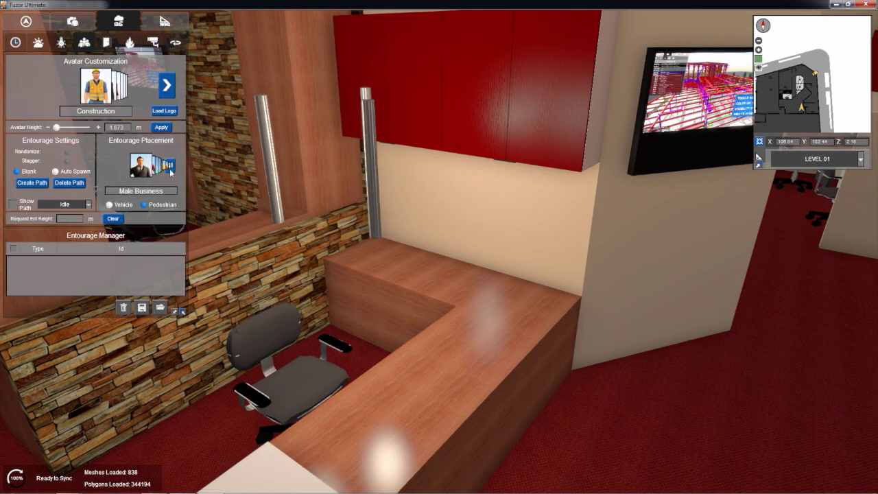
drag(145, 171, 670, 317)
key(w)
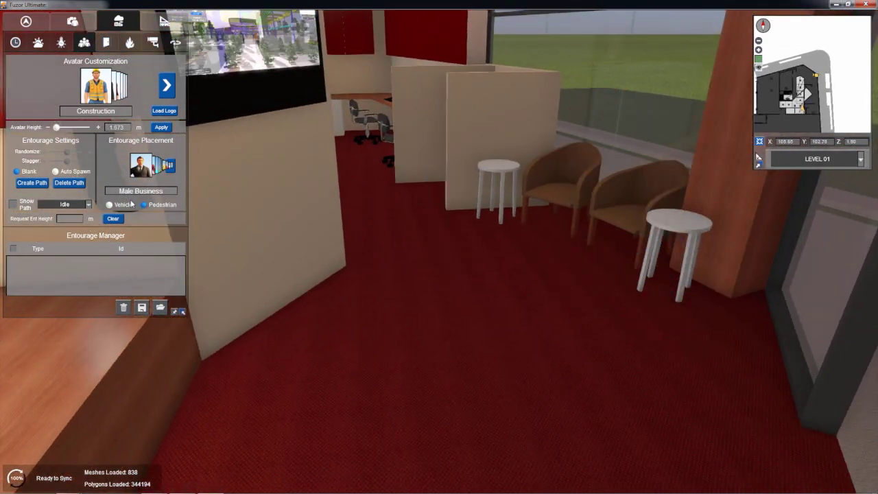
click(72, 204)
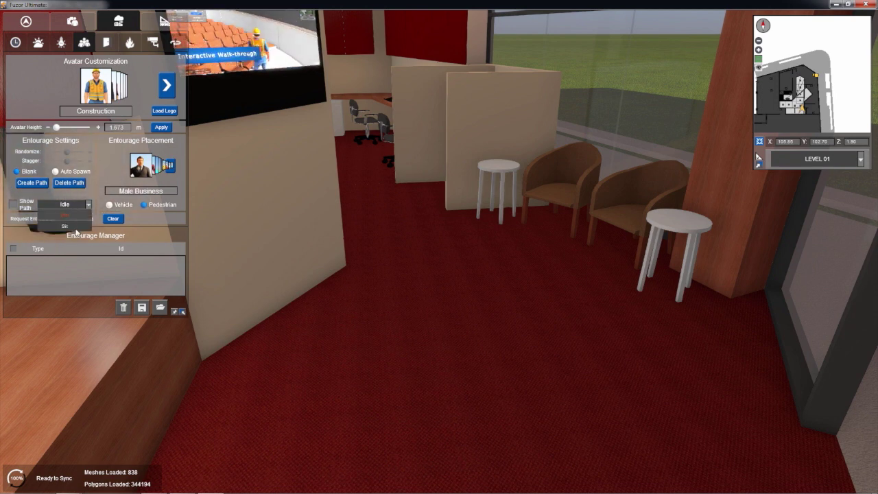
click(65, 227)
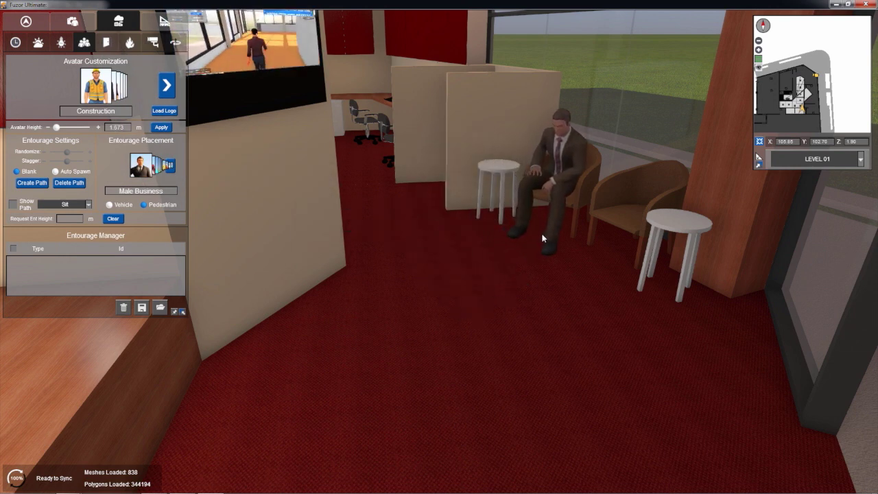
click(559, 257)
Place a seated Boy Teenage01 pedestrian on the nearer armchair of the waiting area
right_drag(561, 259, 490, 261)
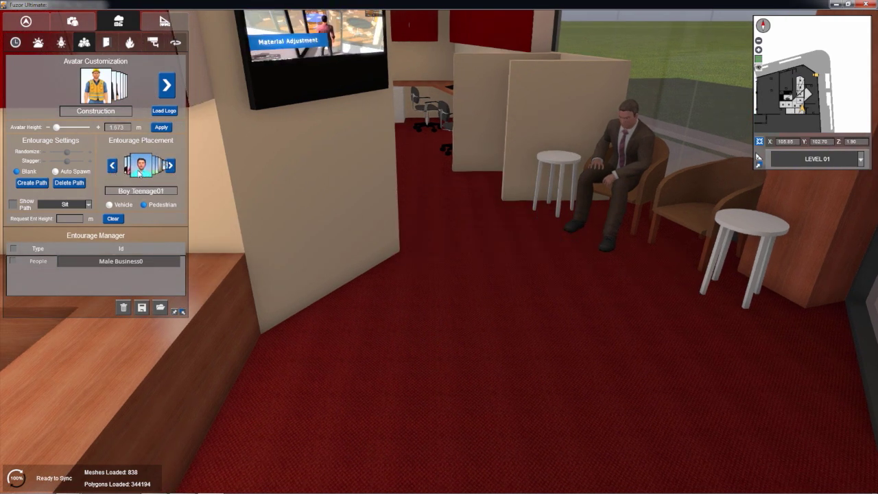
click(139, 171)
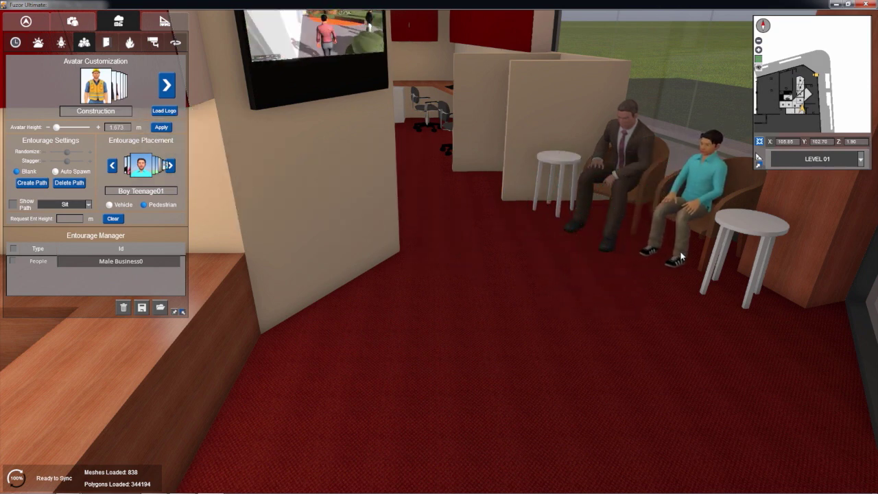
click(653, 270)
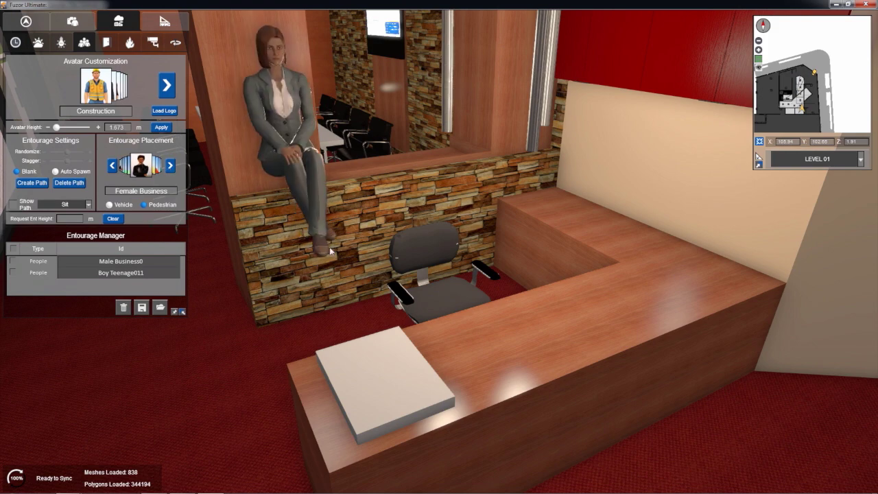
Place a seated Female Business pedestrian on the office chair behind the reception desk
right_drag(430, 308, 535, 337)
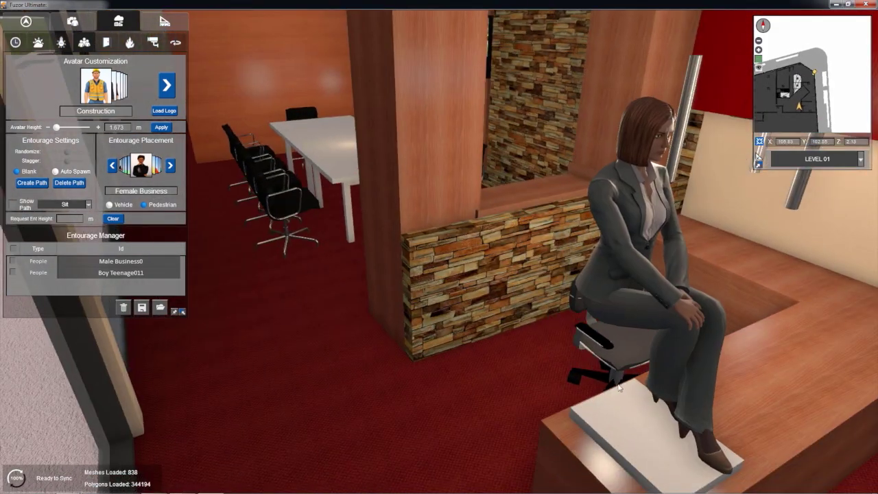
right_drag(795, 383, 457, 352)
click(456, 352)
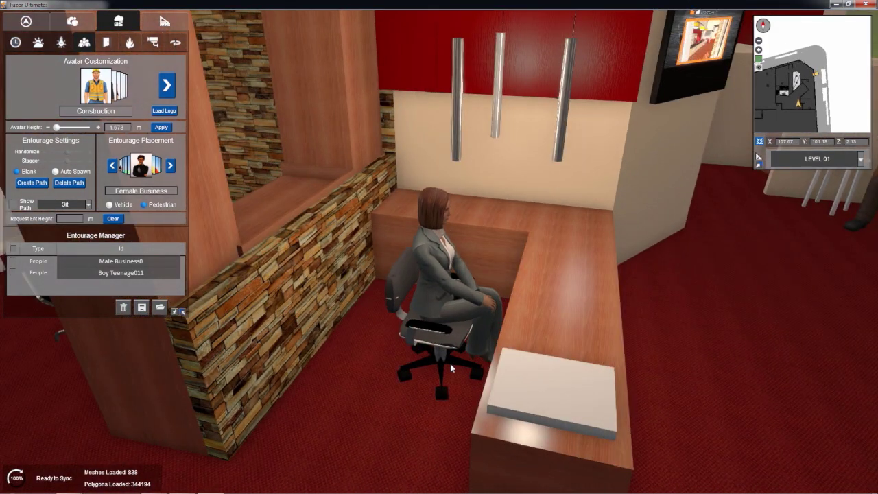
click(450, 368)
right_drag(474, 346, 352, 319)
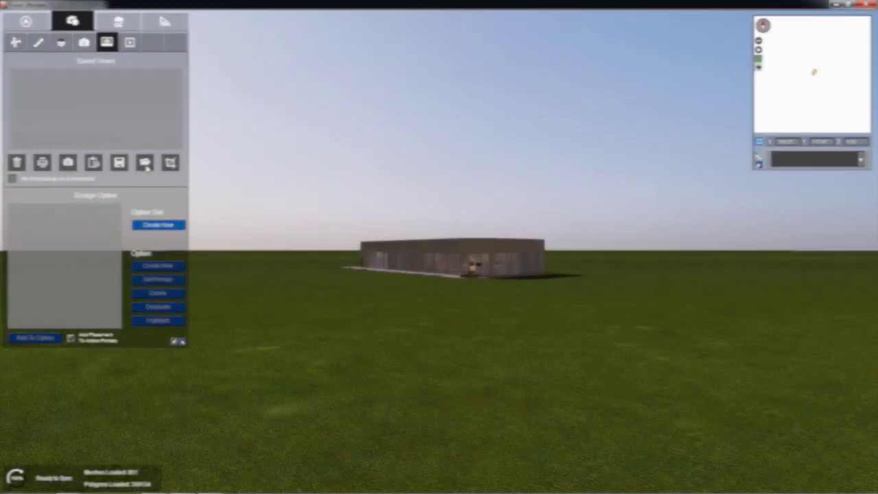
Load the saved views from Mezzanine.fss and go to the view named Mezzanine
click(144, 162)
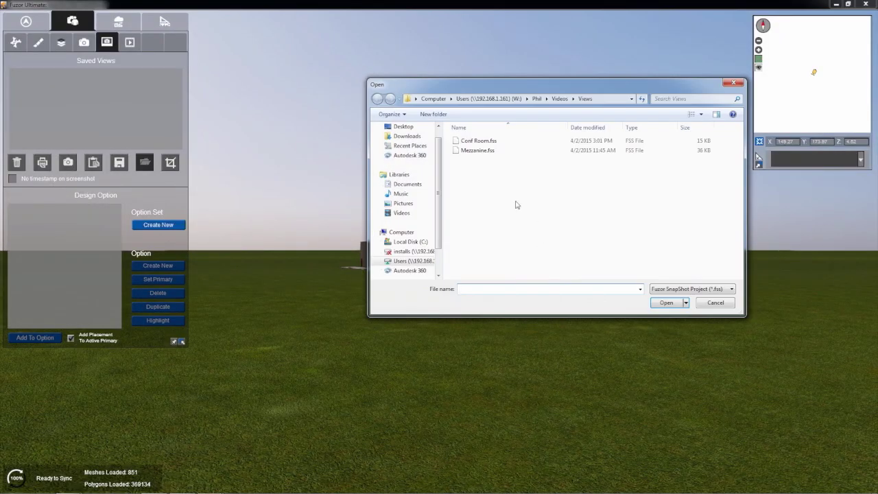
double_click(477, 150)
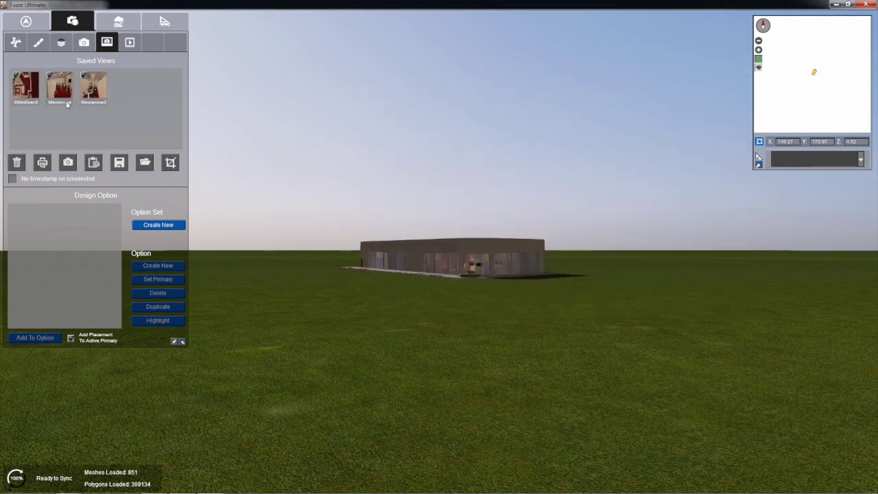
scroll(411, 260, up, 2)
right_drag(412, 260, 411, 267)
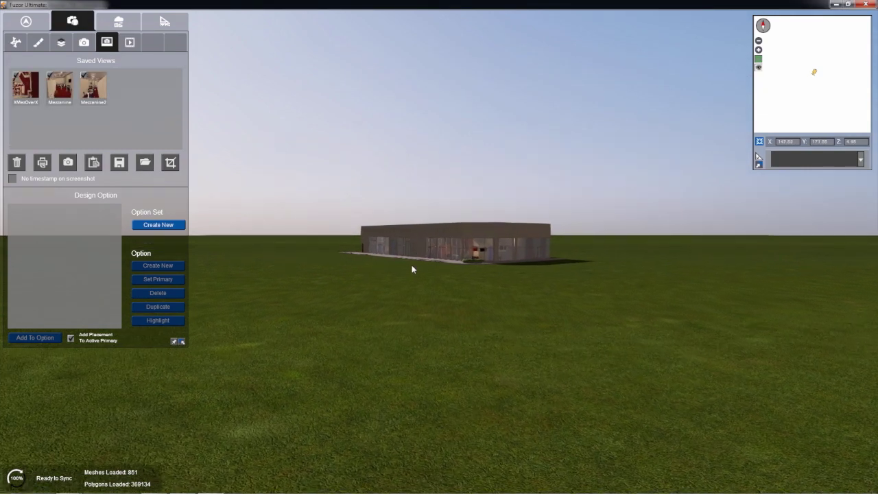
click(59, 88)
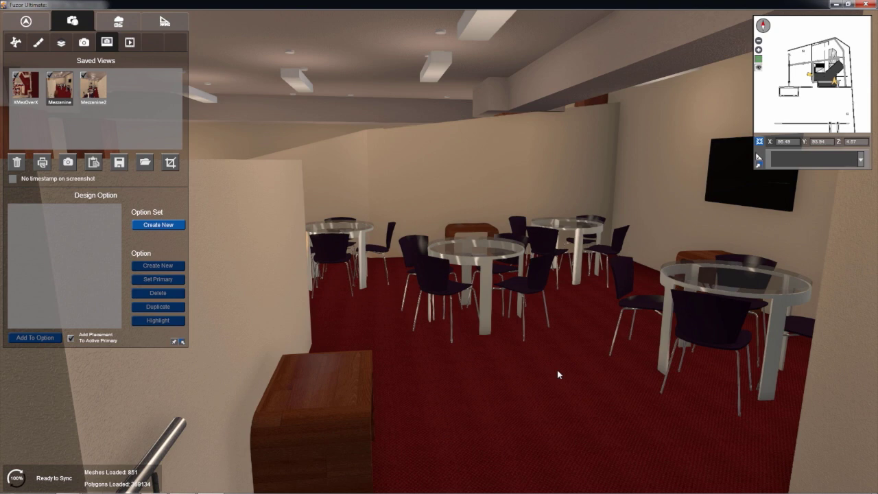
Examine the mezzanine's furniture layout and wall monitor from above the partitions and from the room's entrance
right_drag(545, 293, 377, 319)
drag(377, 318, 578, 331)
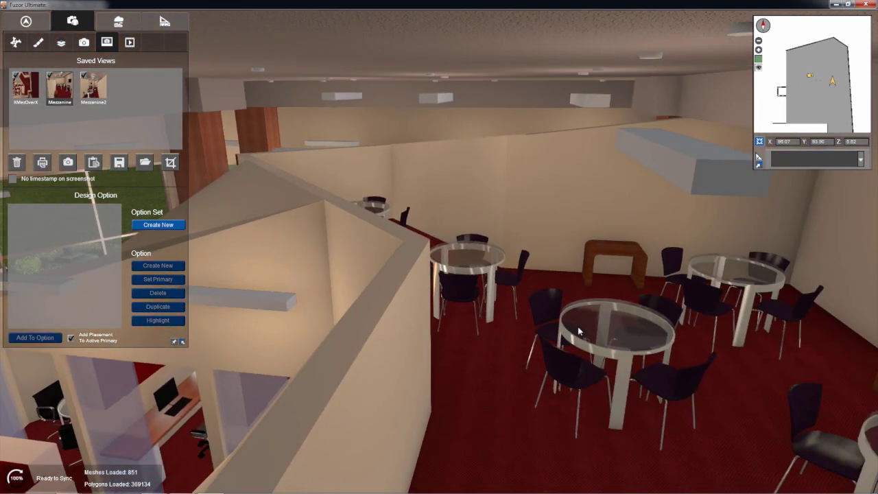
drag(589, 319, 627, 331)
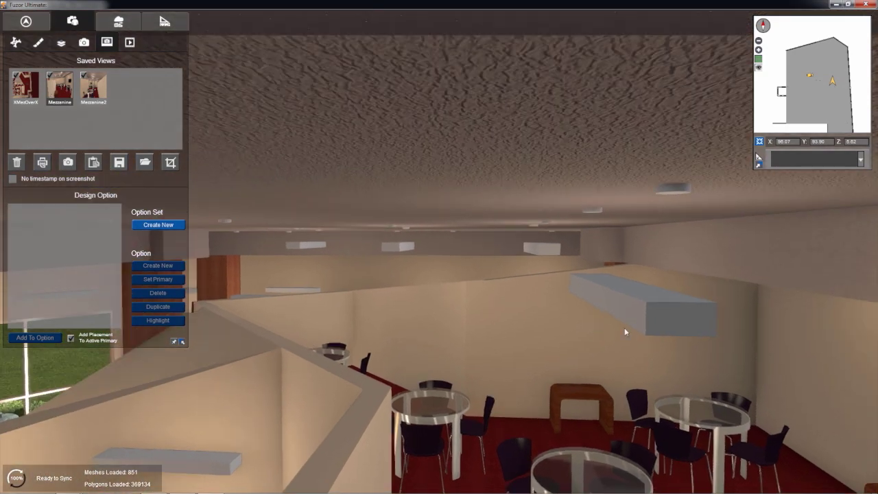
middle_drag(626, 331, 622, 281)
drag(621, 276, 604, 297)
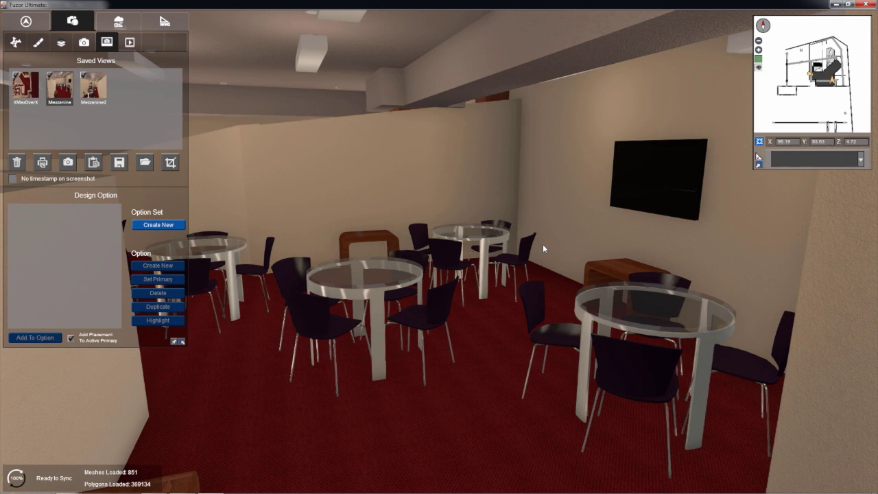
drag(392, 197, 483, 184)
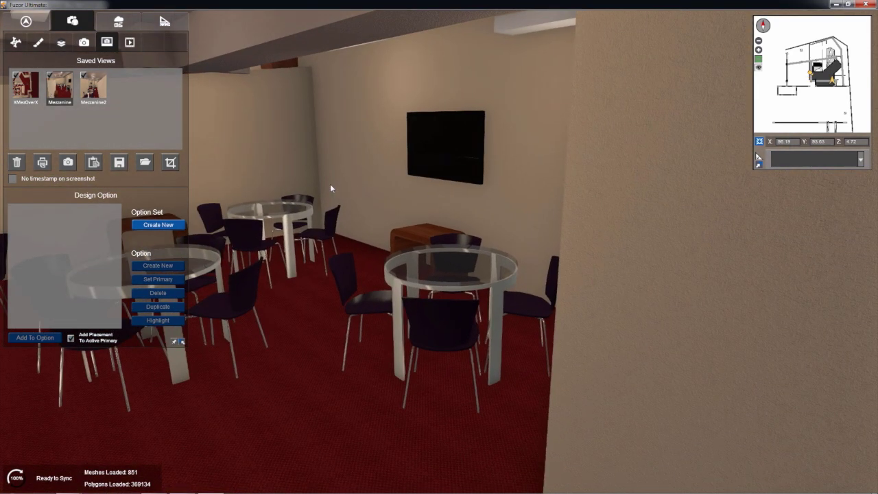
drag(330, 184, 200, 192)
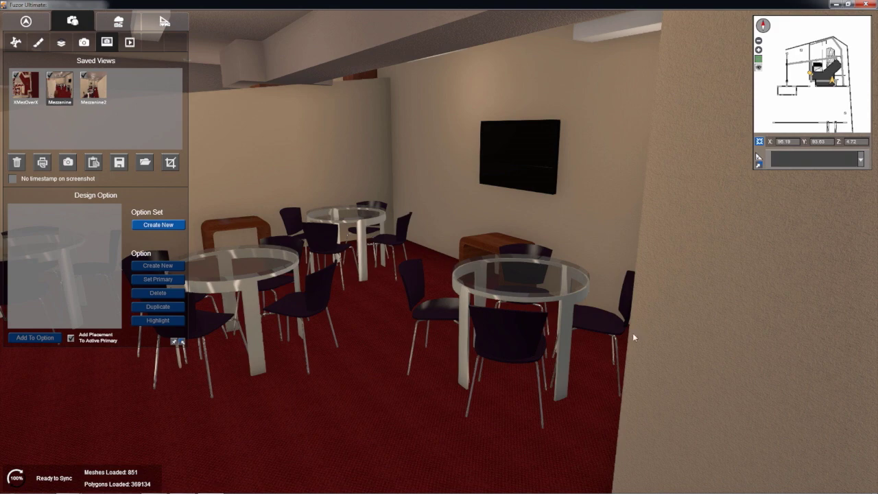
drag(613, 313, 492, 288)
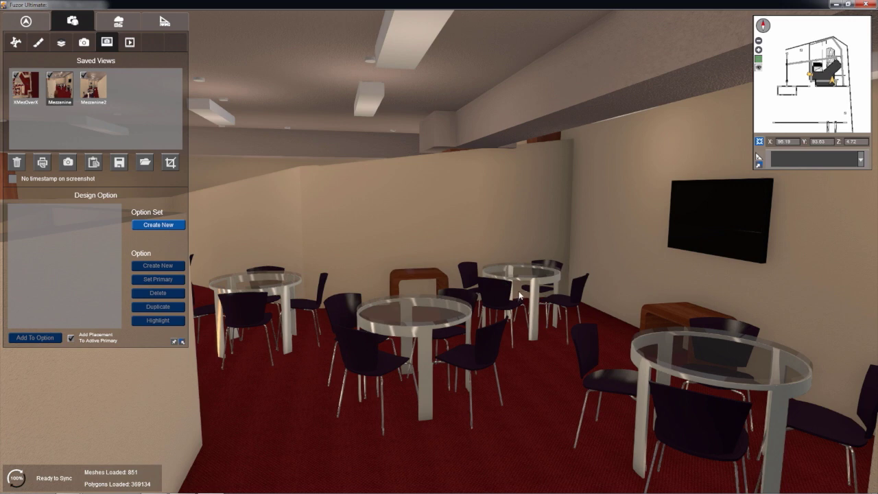
drag(554, 273, 557, 276)
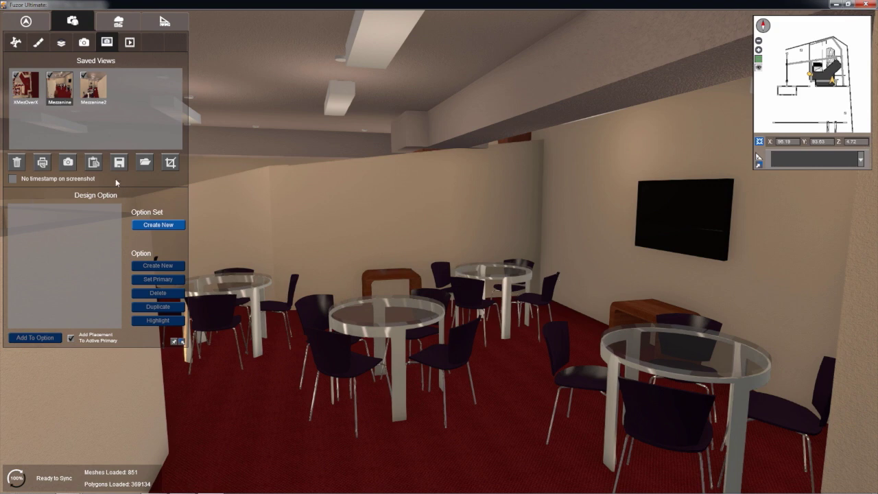
Create a new design option set and name it Mezzanine
click(158, 225)
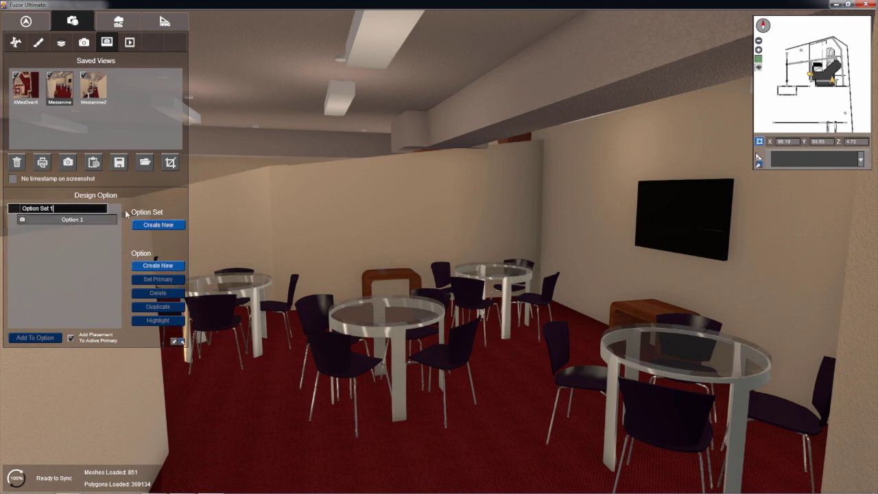
key(Return)
key(BackSpace)
key(BackSpace)
key(BackSpace)
key(BackSpace)
key(BackSpace)
key(BackSpace)
key(BackSpace)
key(BackSpace)
key(BackSpace)
key(BackSpace)
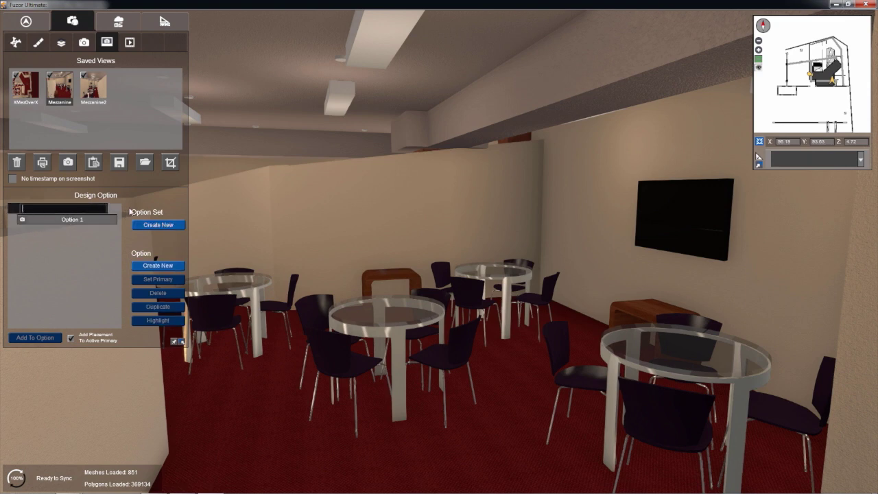
text(Mezzanine)
Rename the first option in the Mezzanine set to Empty
click(89, 221)
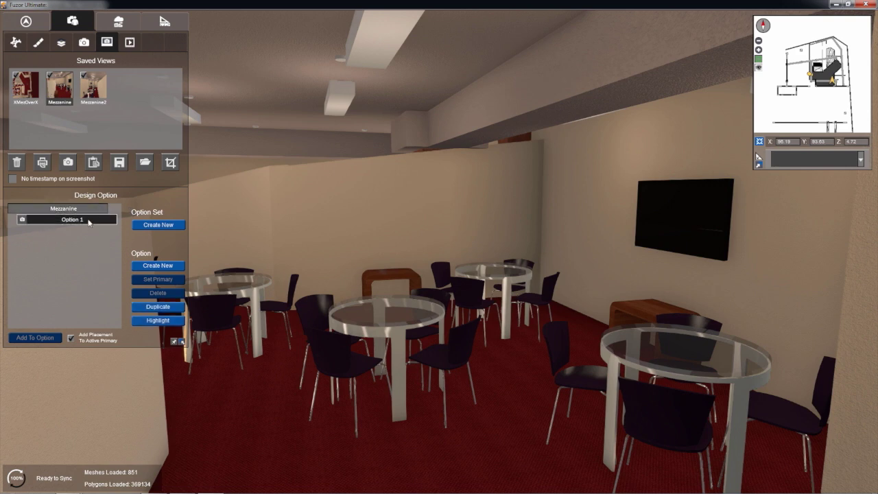
click(89, 221)
key(BackSpace)
key(BackSpace)
key(BackSpace)
key(BackSpace)
key(BackSpace)
key(BackSpace)
key(BackSpace)
text(Empty)
click(86, 254)
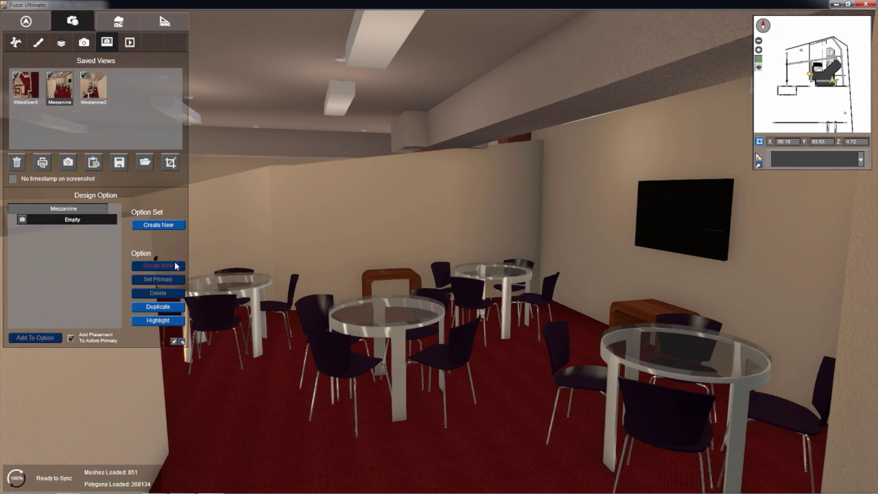
Add a second option to the Mezzanine set and name it Common Area
click(174, 265)
double_click(72, 231)
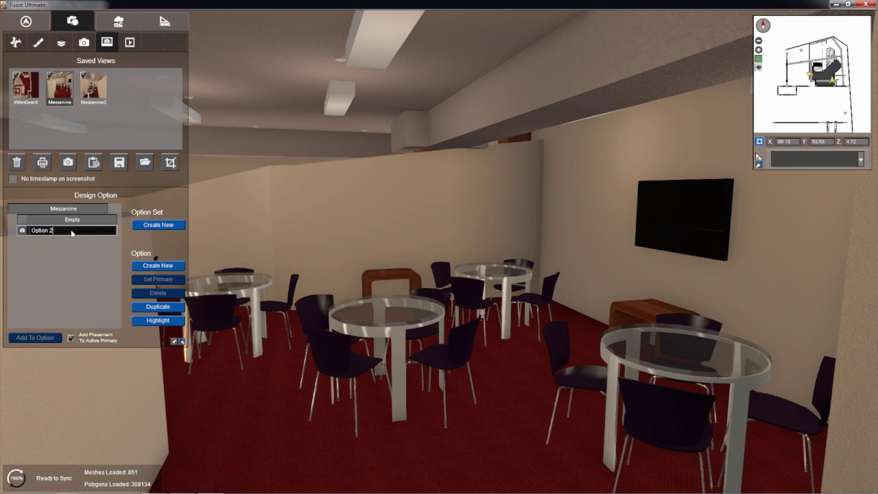
key(BackSpace)
key(BackSpace)
key(BackSpace)
key(BackSpace)
key(BackSpace)
key(BackSpace)
text(Common Area)
key(Return)
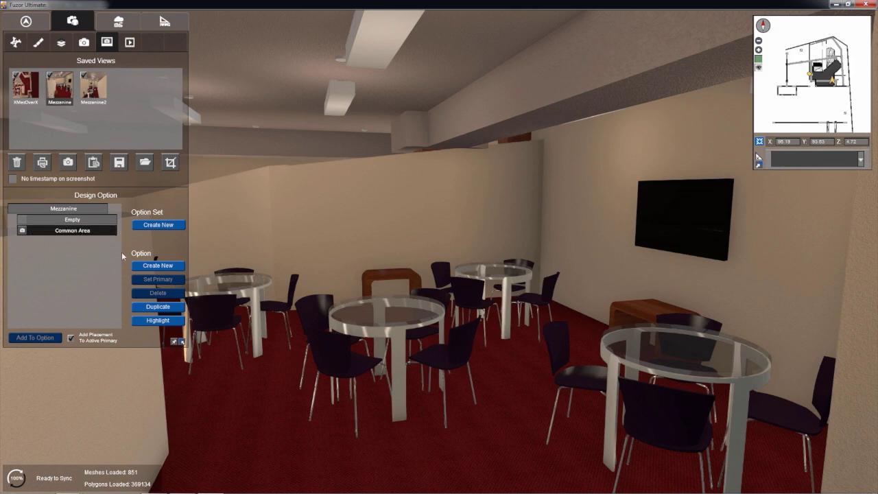
right_drag(335, 233, 338, 258)
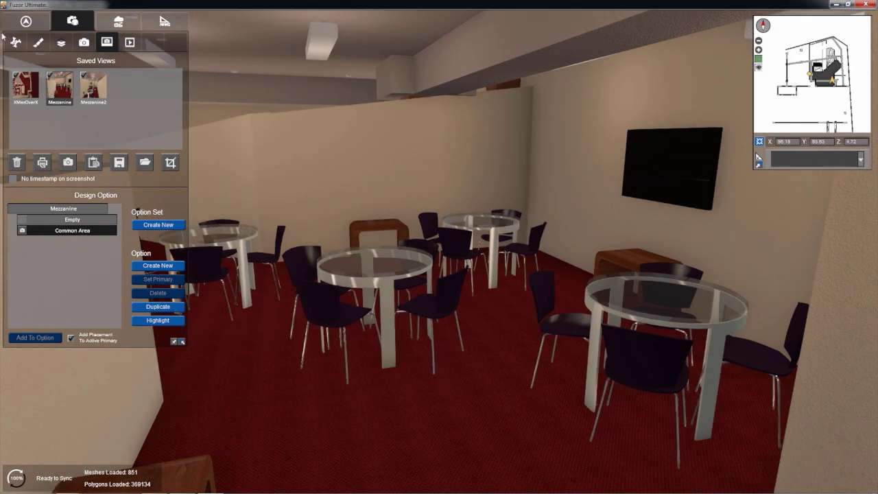
From the overhead saved view, add the five round tables, three wooden benches and wall monitor to the Common Area option
click(25, 79)
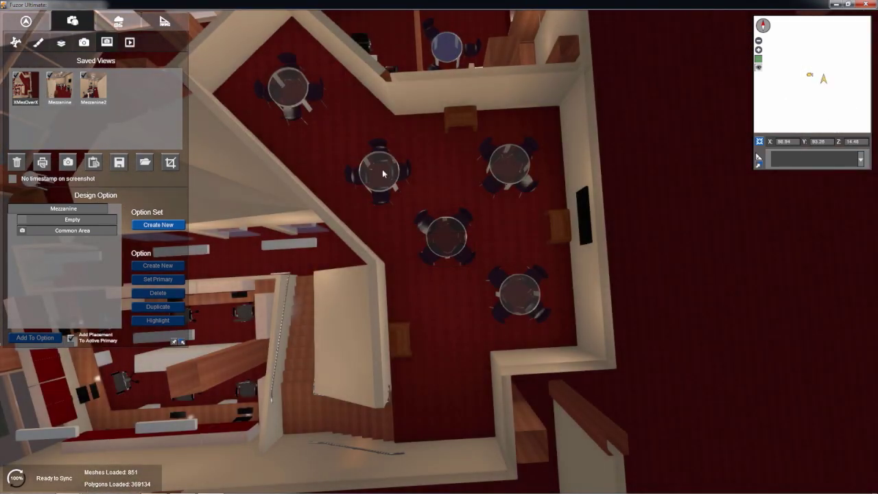
click(369, 162)
ctrl+click(279, 85)
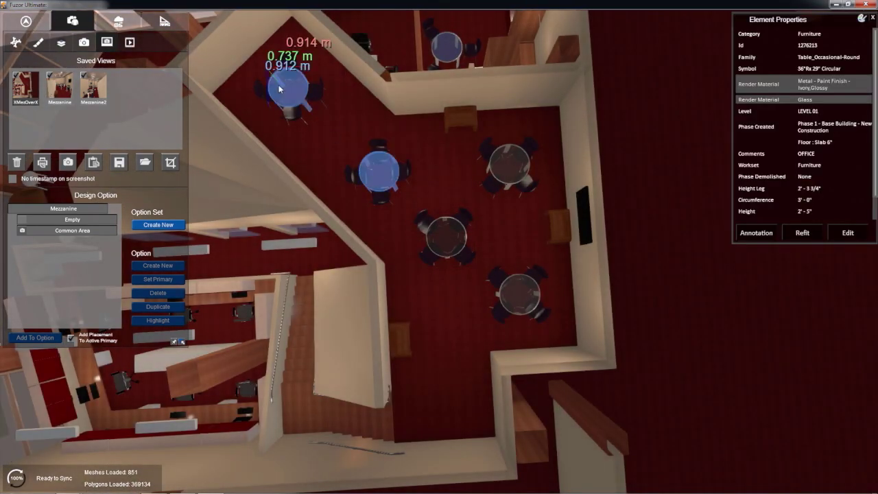
ctrl+click(513, 183)
ctrl+click(447, 235)
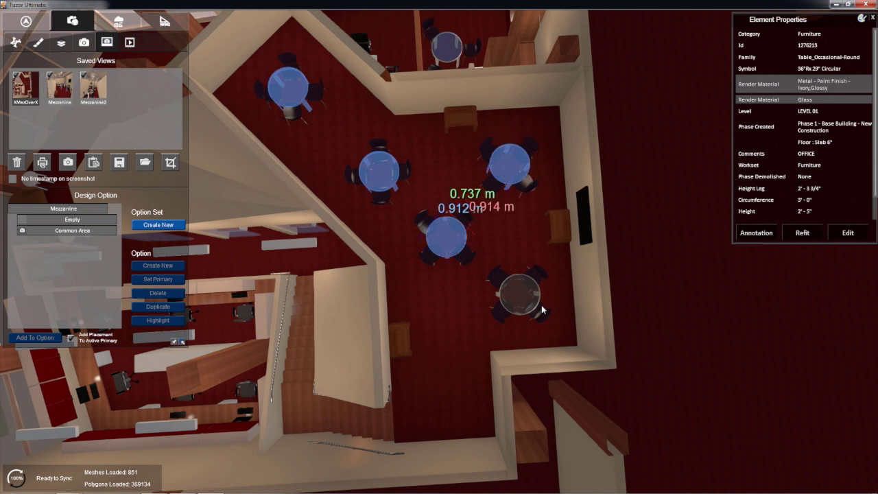
ctrl+click(536, 303)
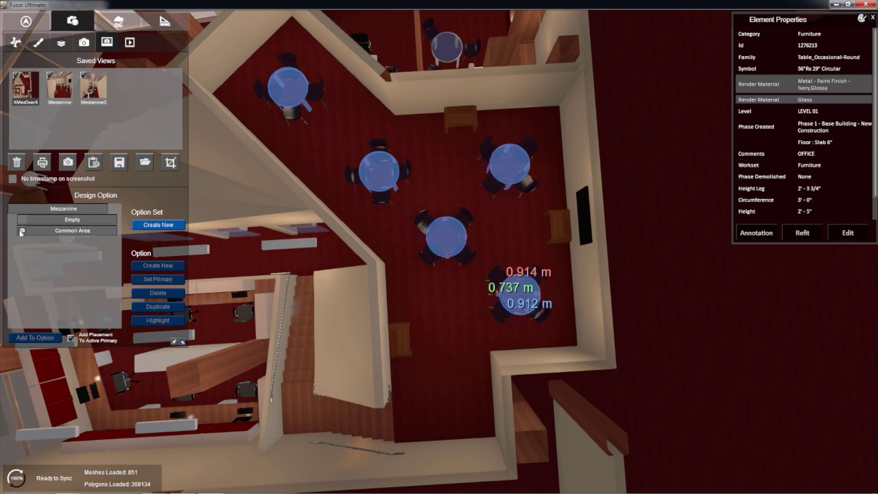
click(54, 231)
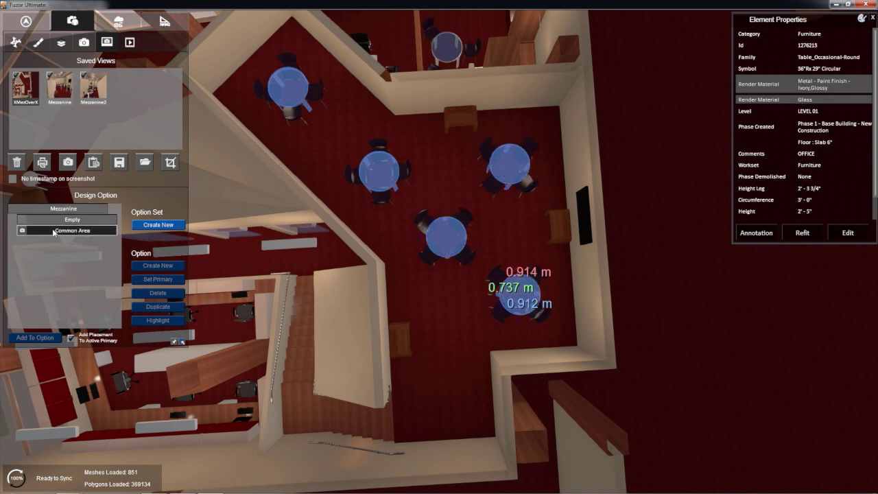
ctrl+click(450, 120)
ctrl+click(396, 342)
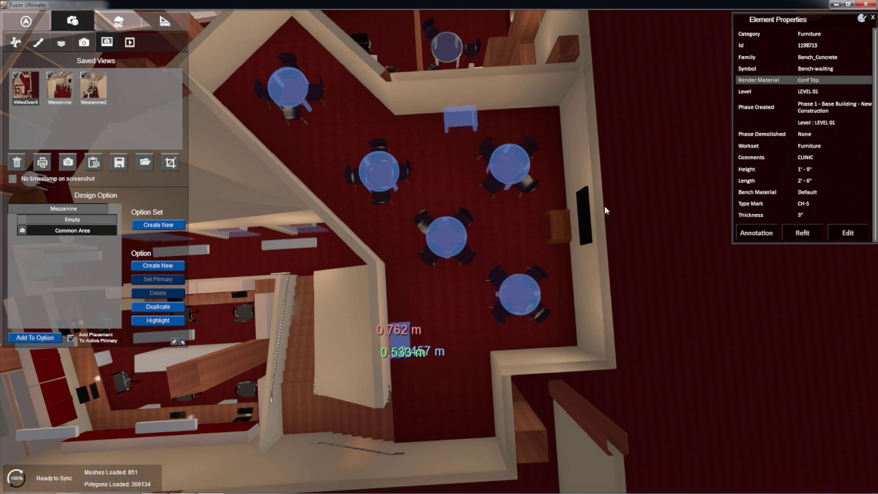
ctrl+click(562, 223)
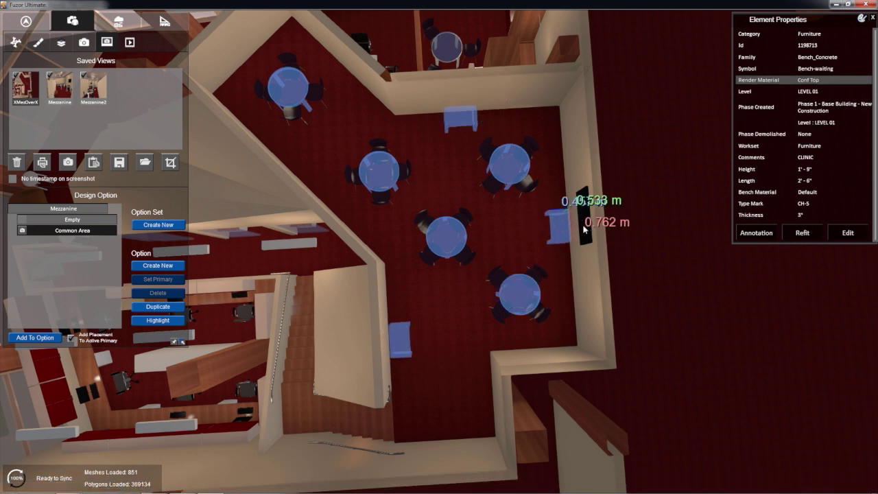
click(35, 338)
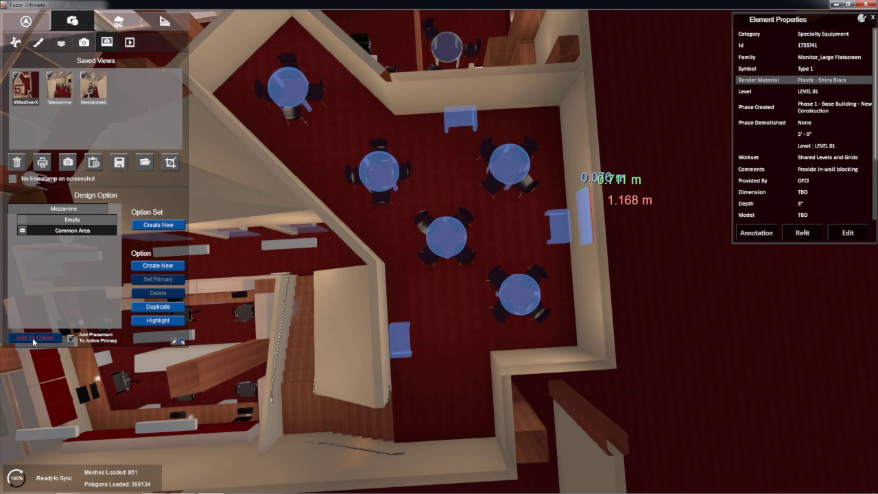
Switch between the Empty and Common Area options to check which furniture is hidden in each, ending on Empty
click(22, 231)
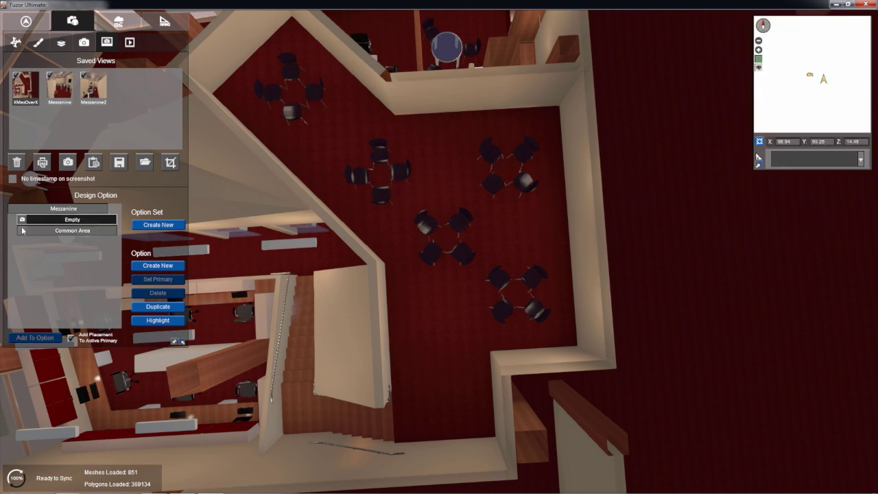
click(23, 230)
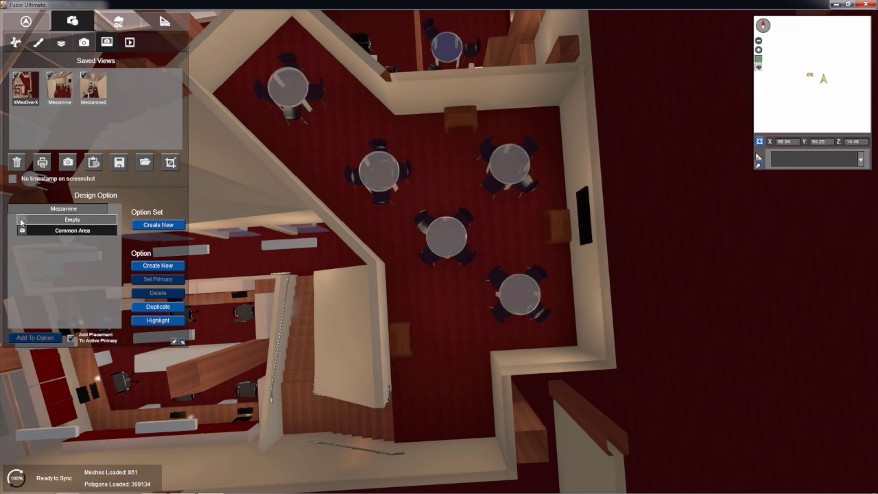
click(26, 219)
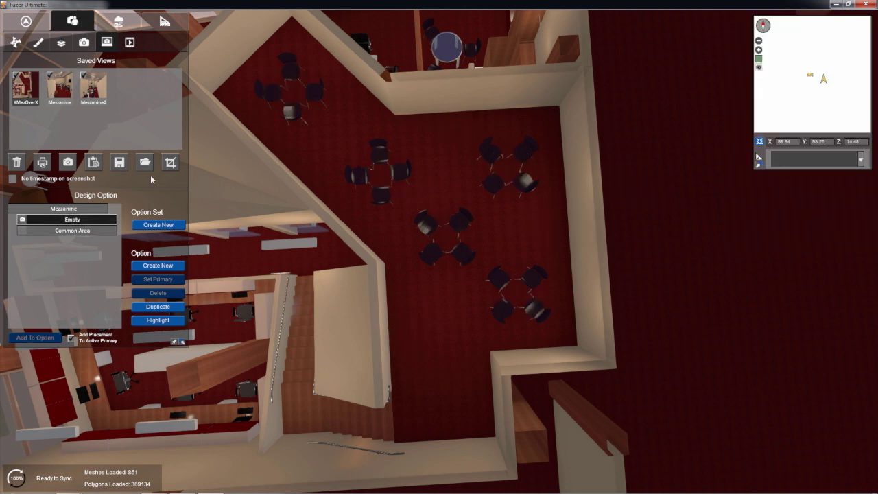
Add all the café chairs in the five mezzanine groups to the Common Area option and make it the active option
click(271, 98)
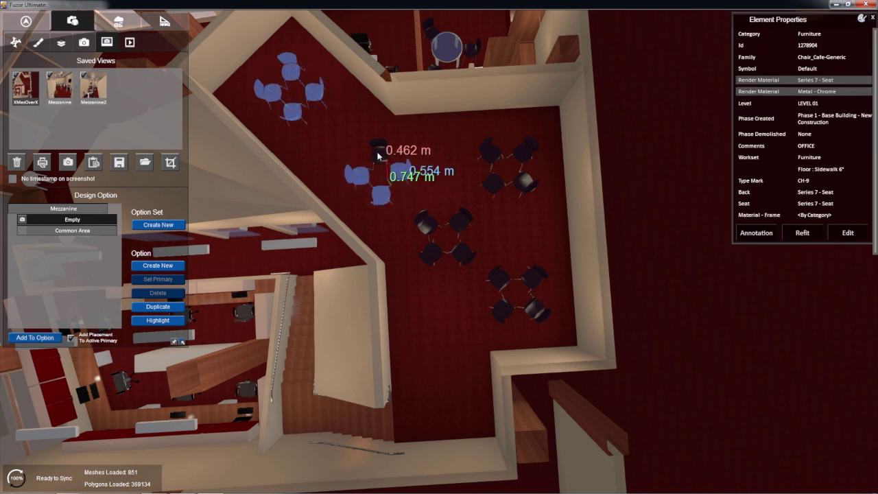
click(501, 185)
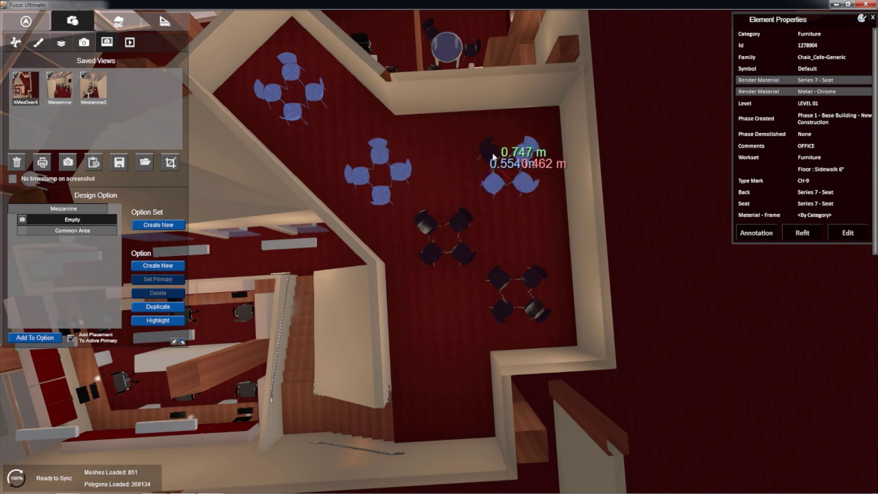
ctrl+click(432, 256)
ctrl+click(463, 254)
ctrl+click(457, 217)
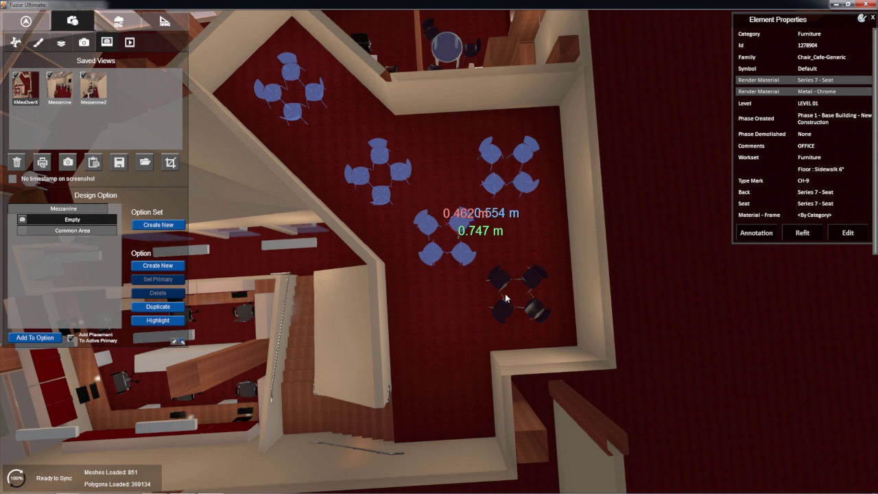
click(509, 300)
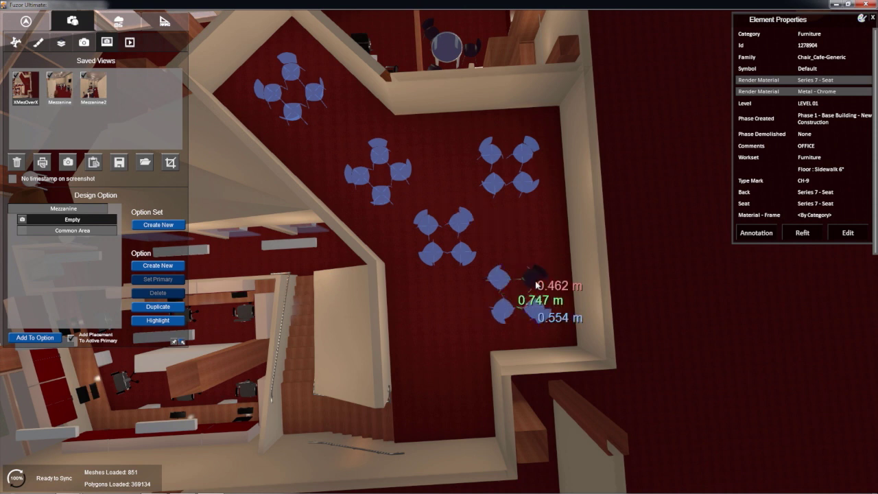
click(56, 230)
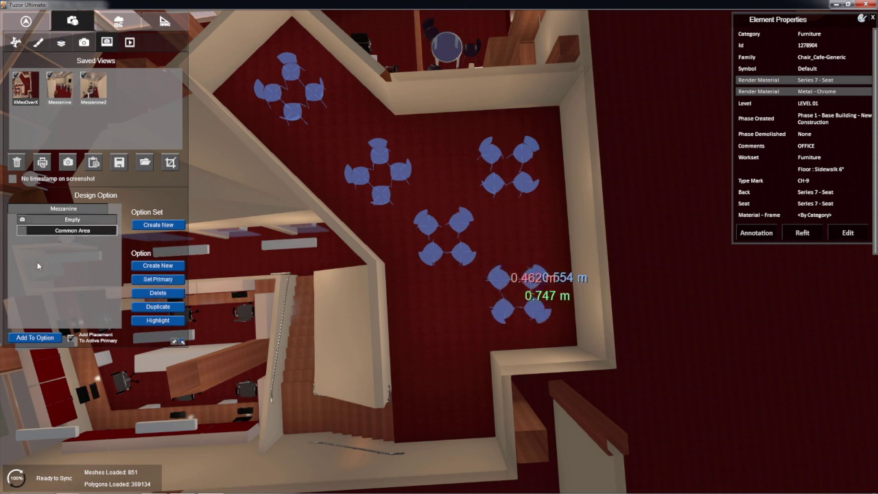
click(33, 337)
click(23, 232)
click(34, 337)
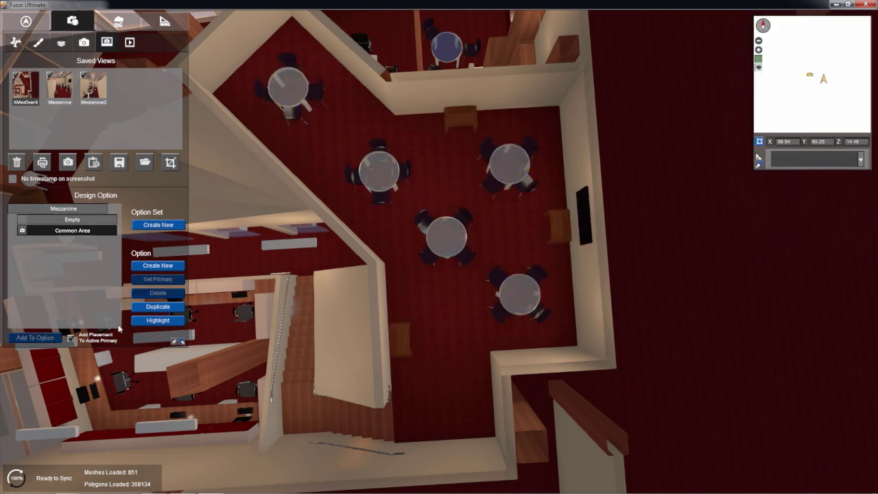
Compare the Empty and Common Area options from the Mezzanine saved view, and examine the furnished room from its entrance
right_drag(335, 312, 331, 229)
double_click(69, 82)
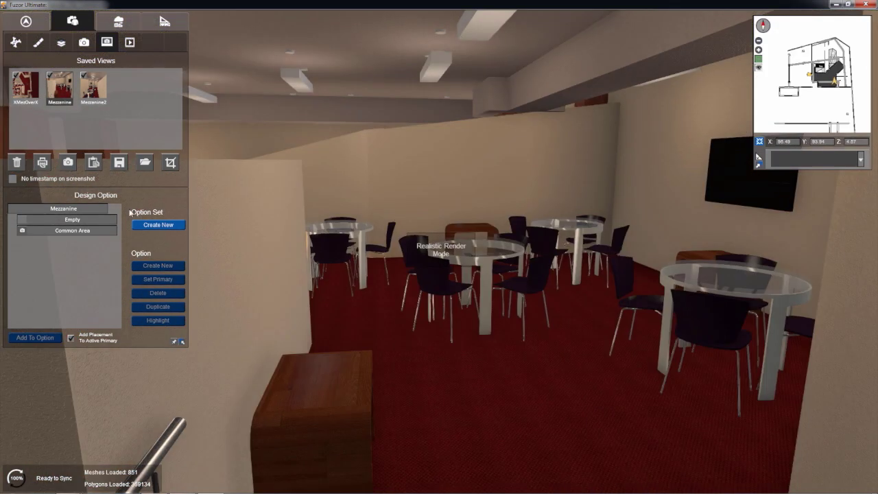
right_drag(209, 283, 269, 298)
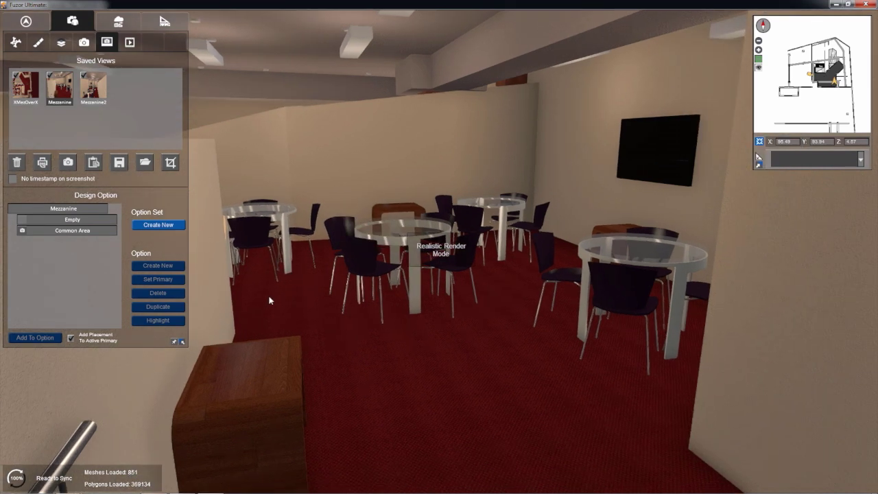
click(22, 220)
click(22, 230)
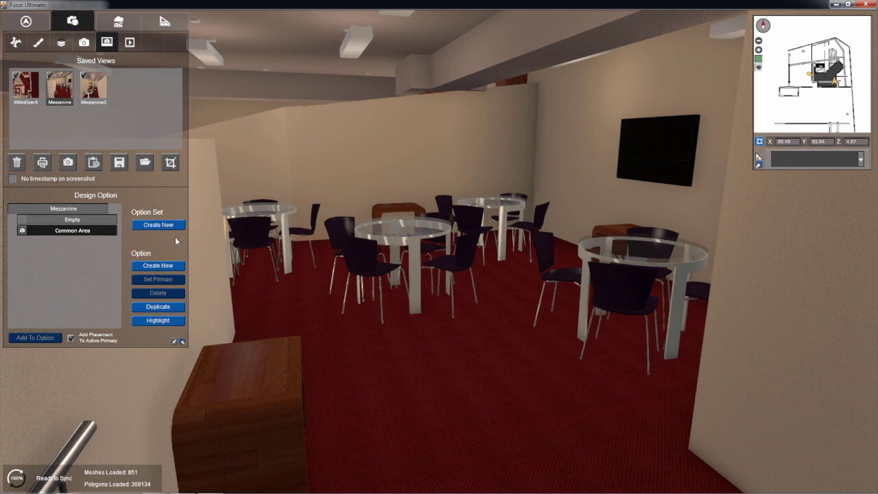
right_drag(312, 253, 327, 225)
key(w)
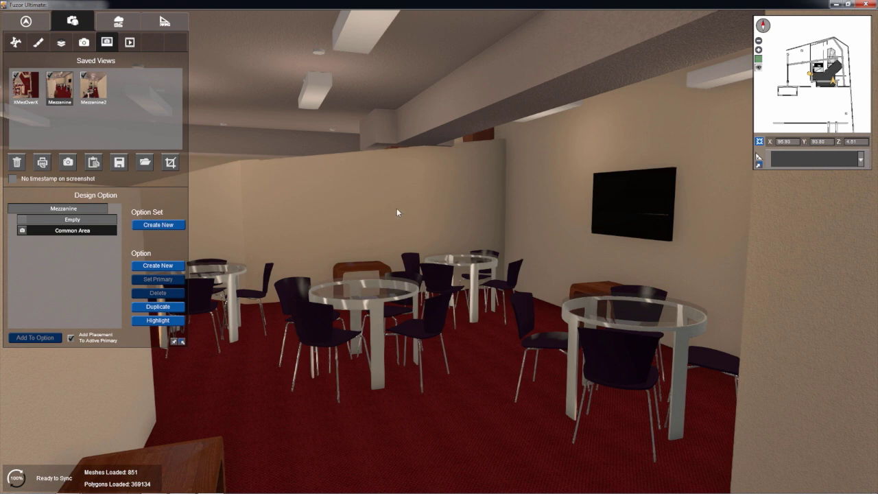
right_drag(396, 208, 438, 254)
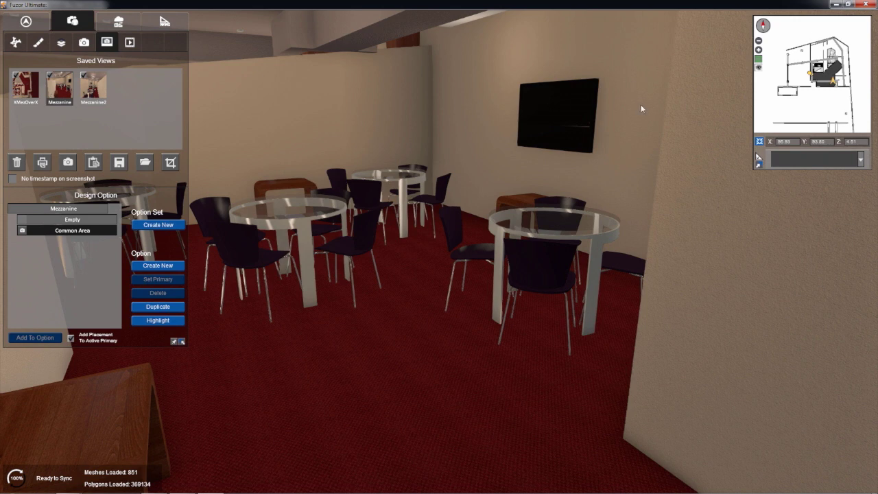
Add a third option to the Mezzanine set and name it Archive
click(144, 266)
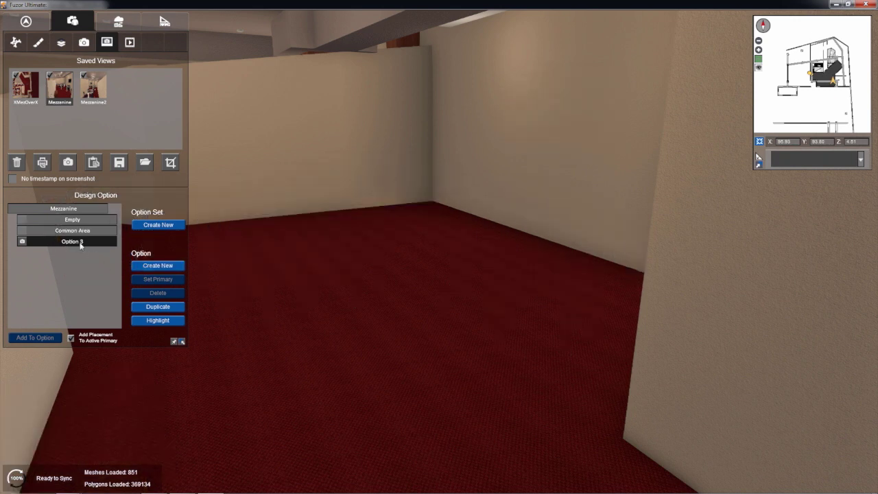
double_click(83, 242)
text(O)
key(BackSpace)
text(Archive)
click(102, 277)
Select the wall monitor in the Common Area option and add it to the Archive option
click(24, 234)
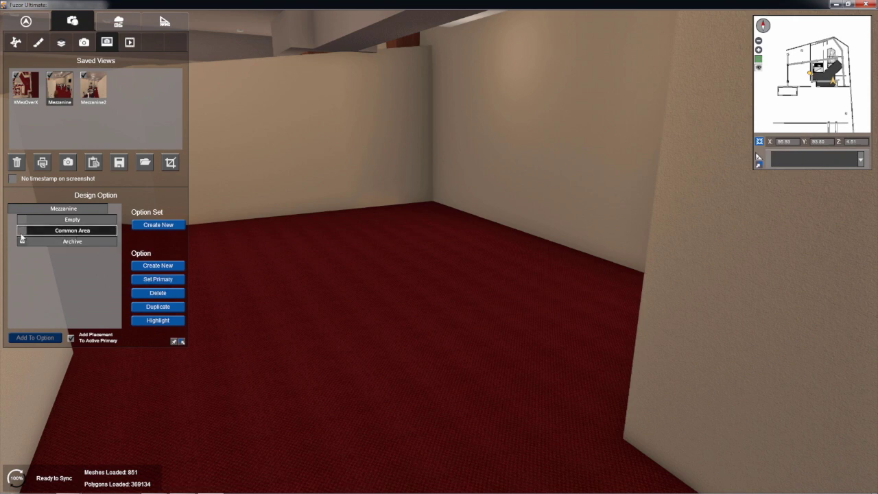
click(22, 231)
click(542, 123)
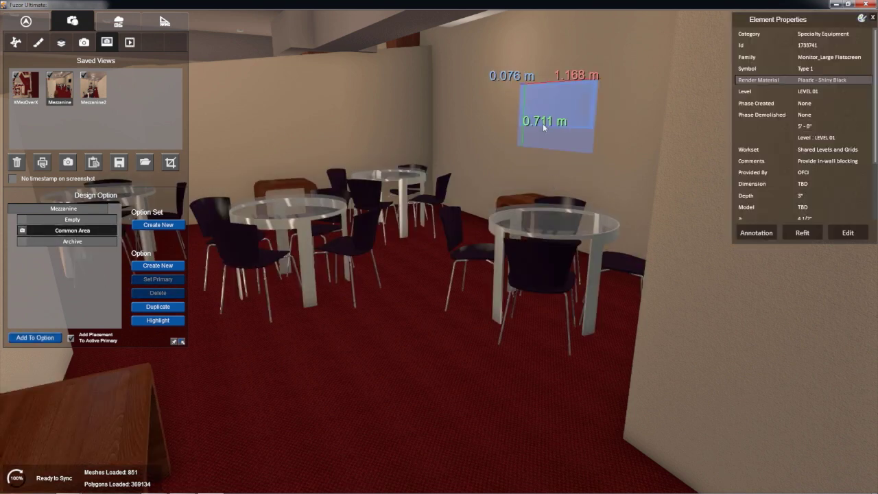
click(22, 241)
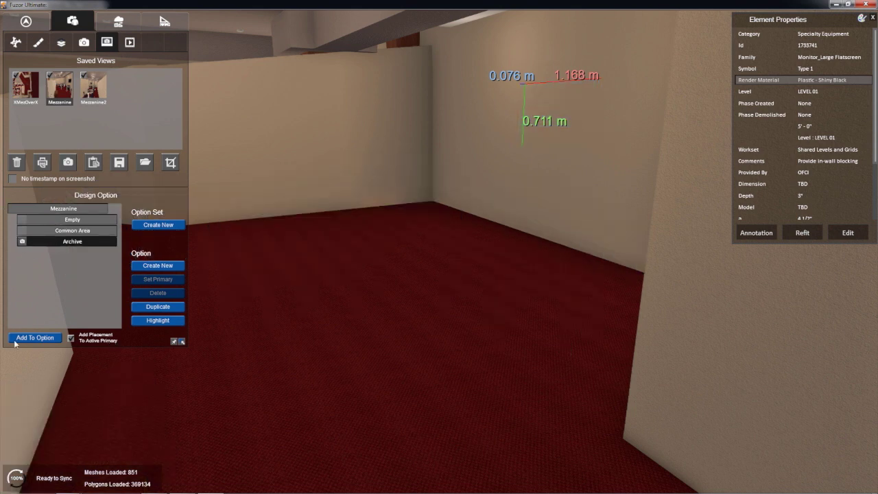
click(35, 337)
Refit the Archive option's monitor by moving it along the wall to about 0.83 m from the side wall
click(571, 118)
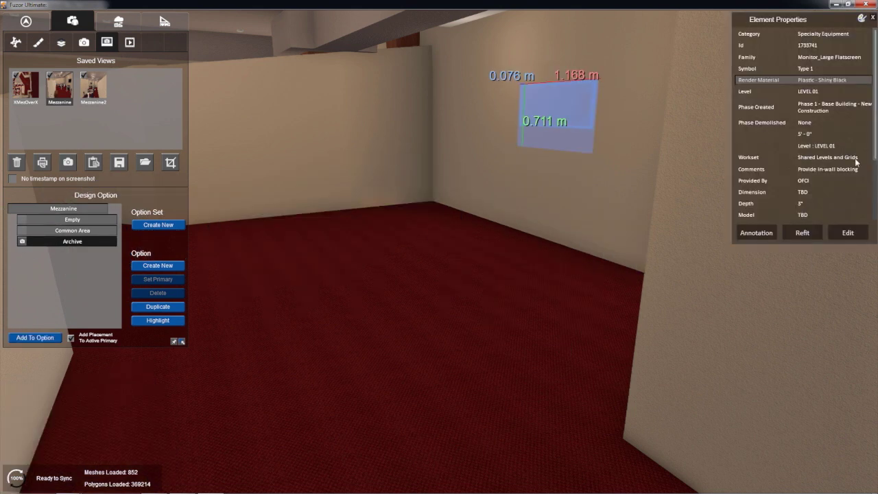
click(813, 228)
drag(618, 123, 809, 236)
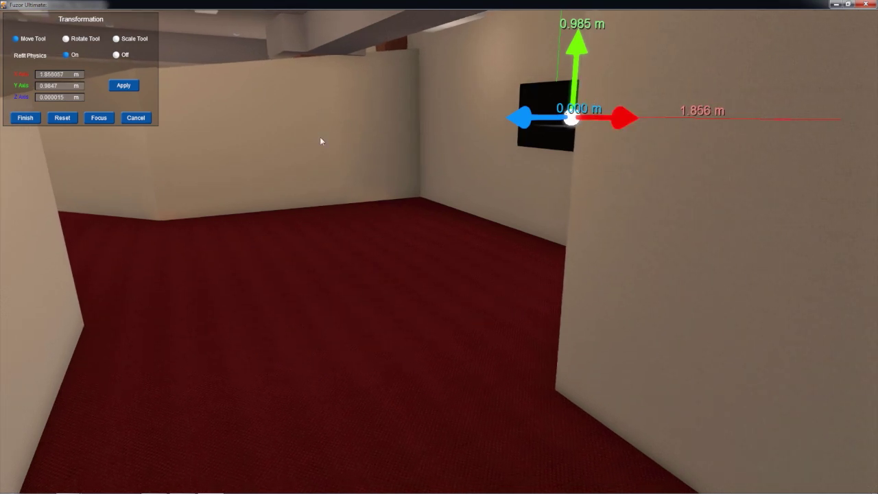
key(w)
right_drag(325, 140, 482, 176)
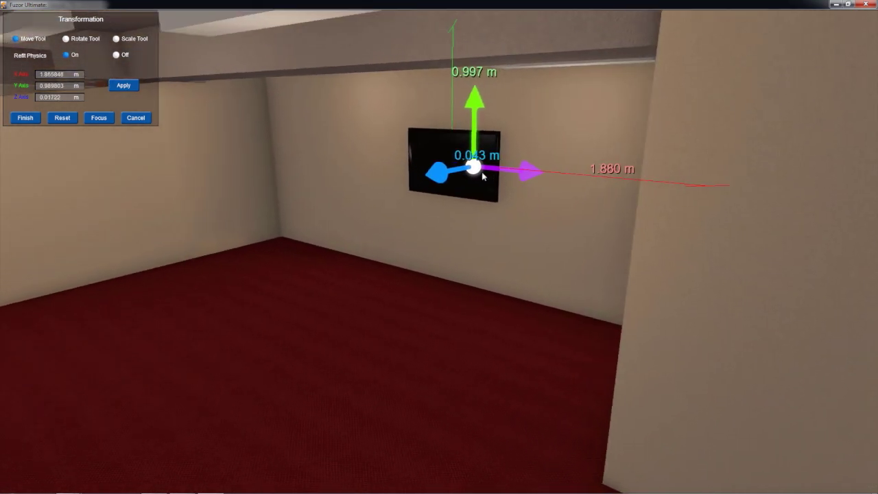
drag(482, 176, 873, 300)
key(Return)
key(w)
right_drag(600, 251, 436, 236)
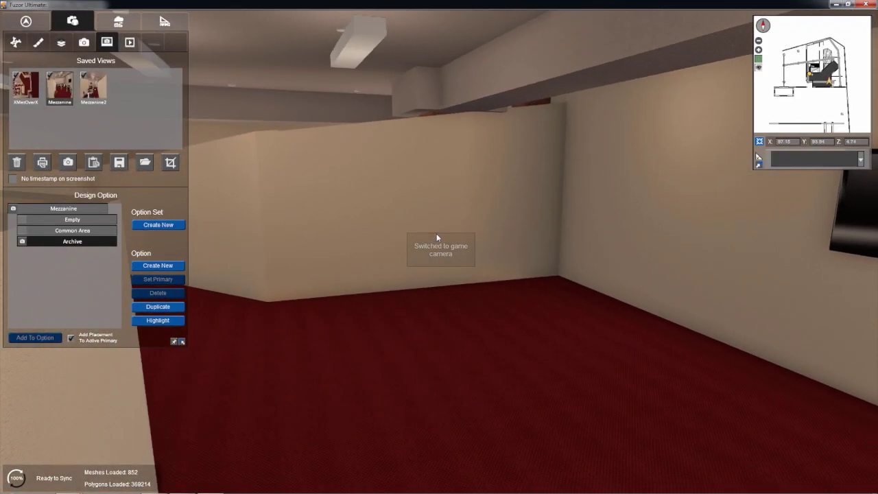
key(s)
key(w)
right_drag(690, 253, 574, 162)
click(505, 98)
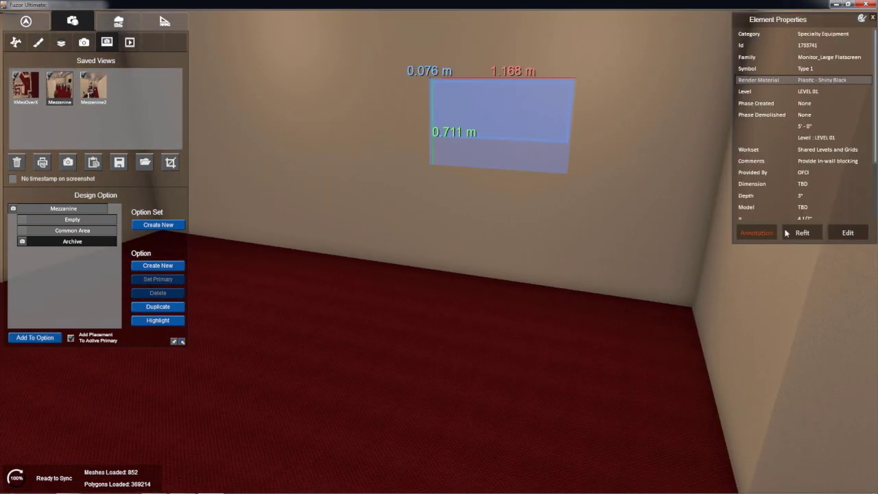
click(789, 233)
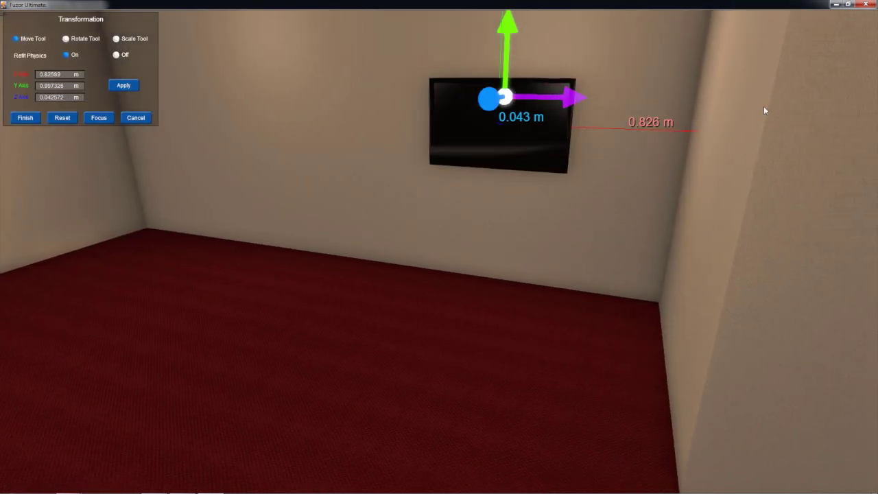
key(Escape)
Set Archive as the active option in the Mezzanine set and view the room beside the monitor
right_drag(567, 221, 456, 223)
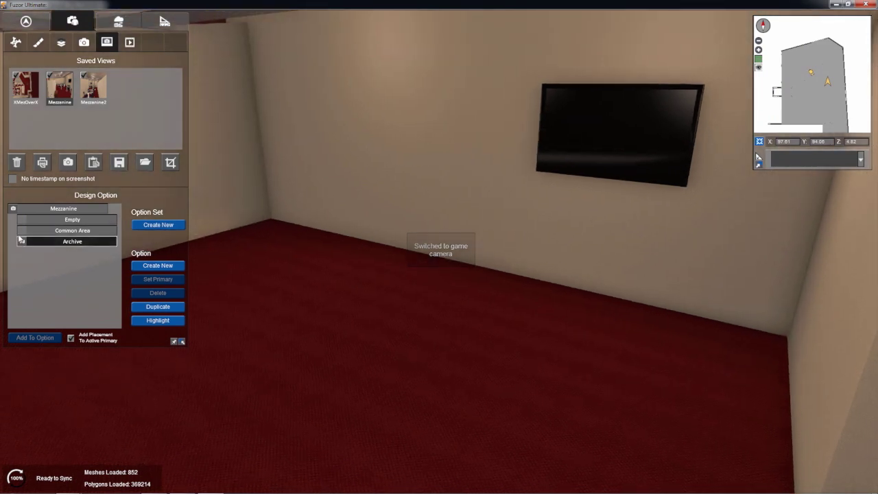
click(22, 240)
click(21, 241)
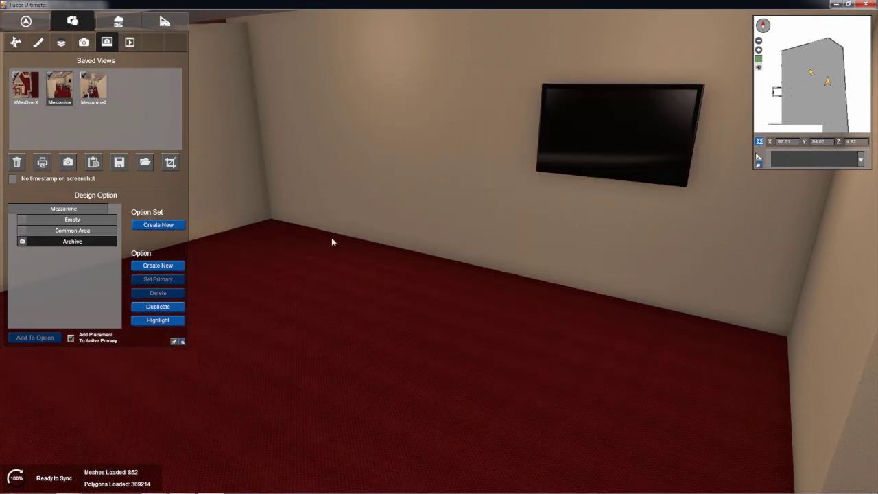
right_drag(331, 238, 421, 245)
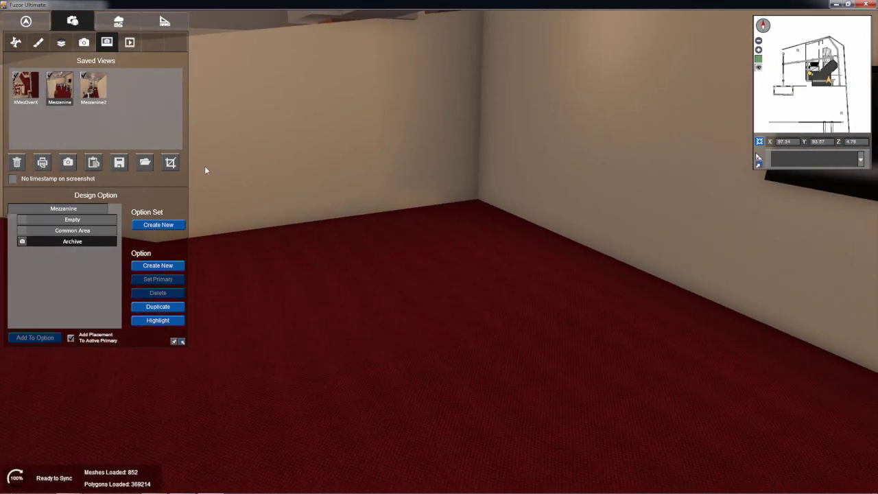
Place a 60" x 48" rectangular table from the Furniture families below the wall monitor, about 0.58 m from the side wall
right_drag(279, 275, 281, 161)
drag(415, 175, 349, 140)
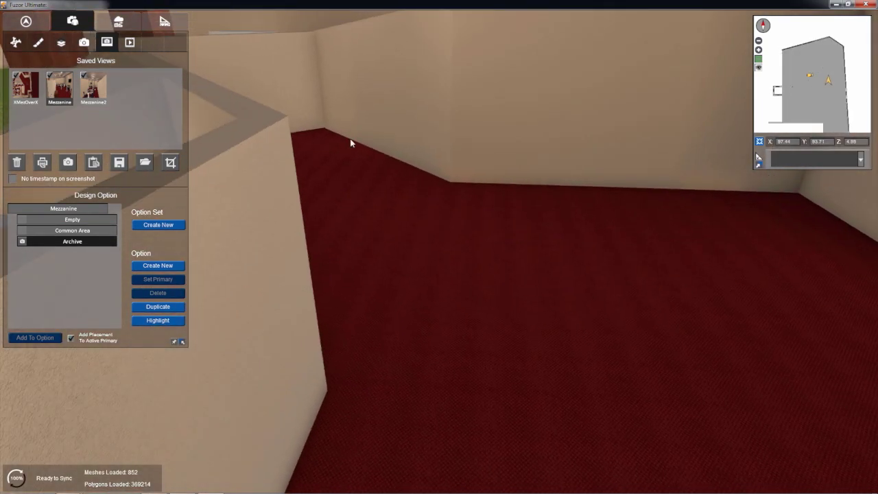
click(164, 21)
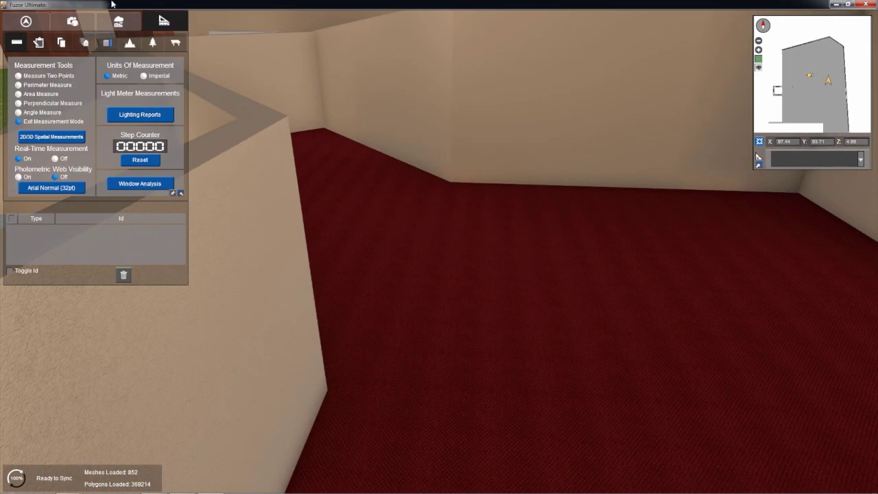
click(175, 43)
click(17, 101)
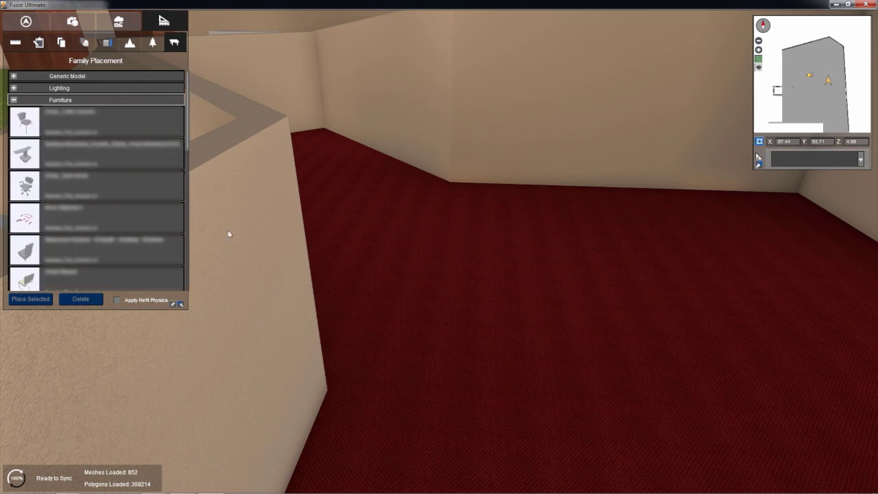
scroll(96, 226, down, 6)
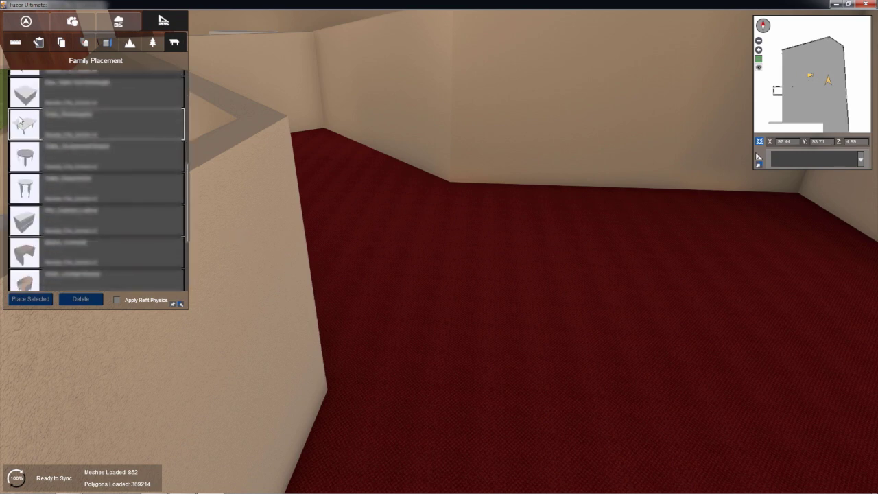
click(28, 126)
right_drag(276, 254, 423, 143)
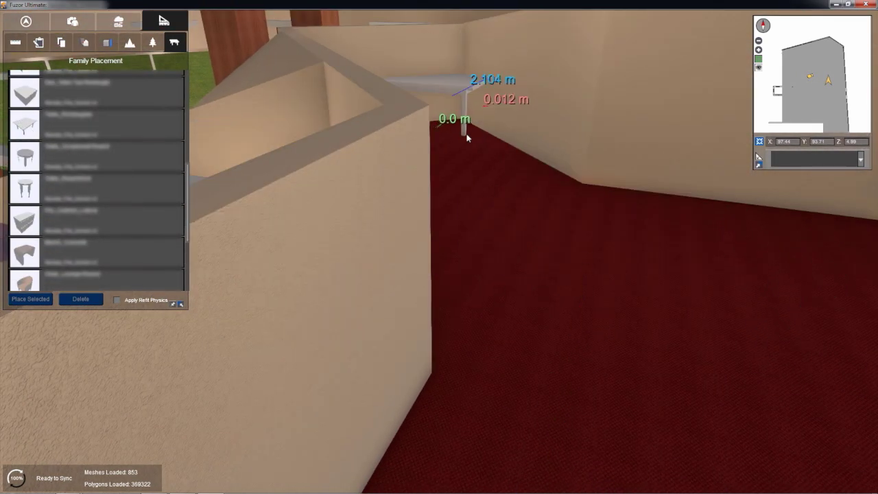
right_drag(744, 328, 873, 418)
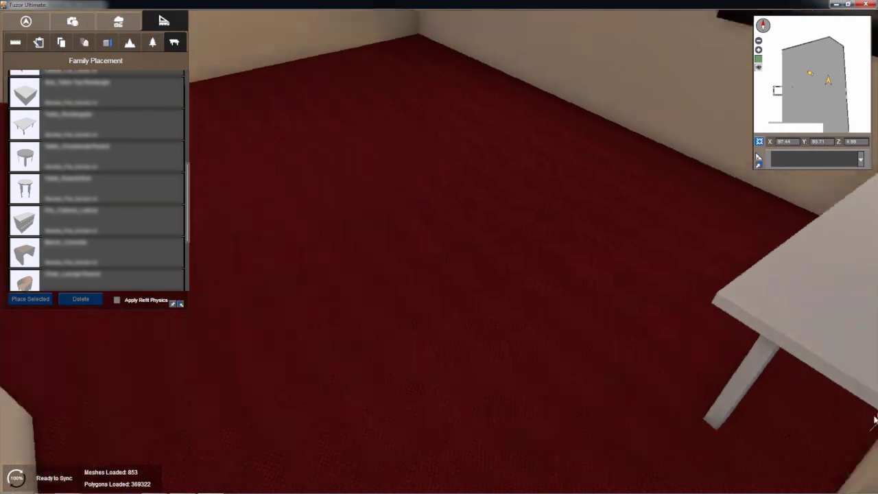
right_drag(571, 366, 713, 347)
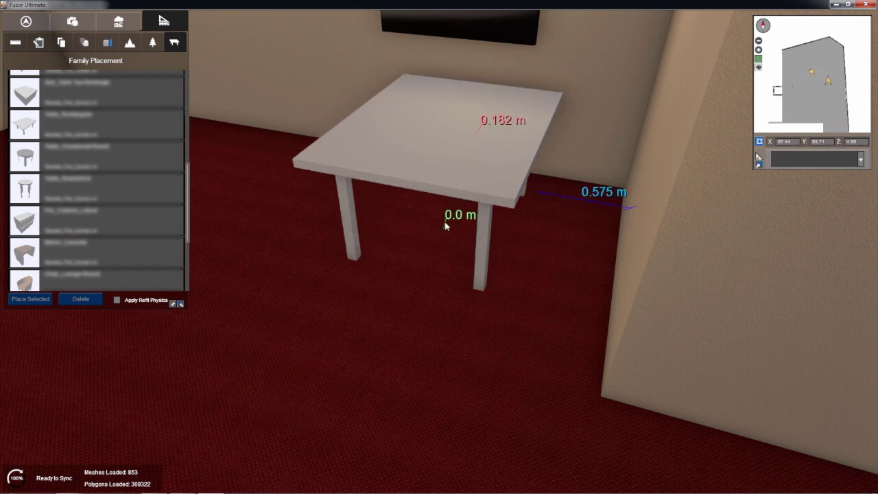
Refit the table under the monitor by moving it along the wall to about 0.78 m from the side wall
click(452, 166)
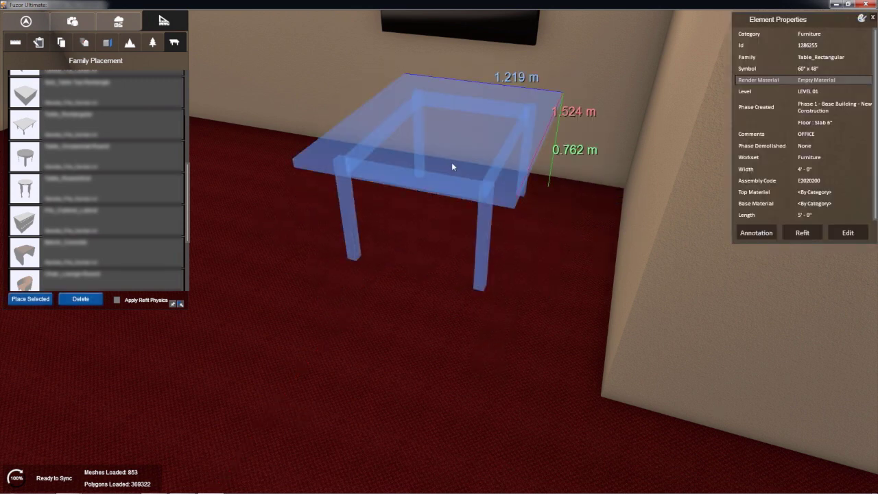
click(802, 233)
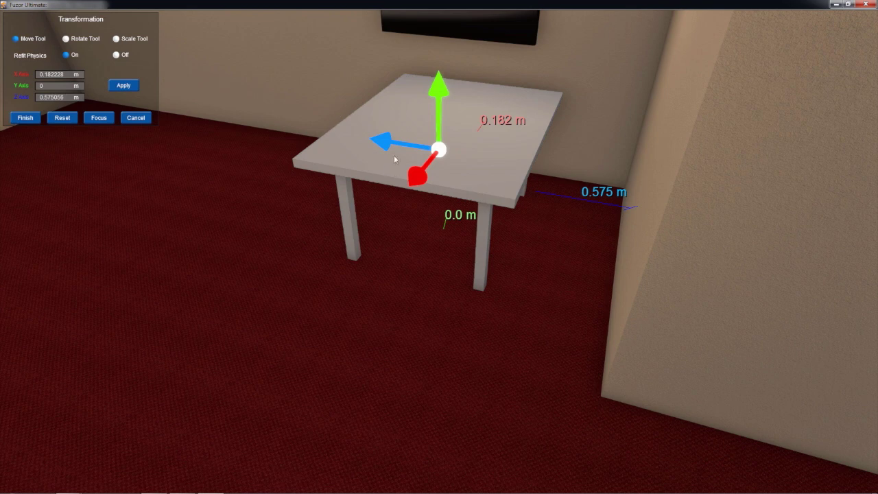
drag(385, 141, 211, 130)
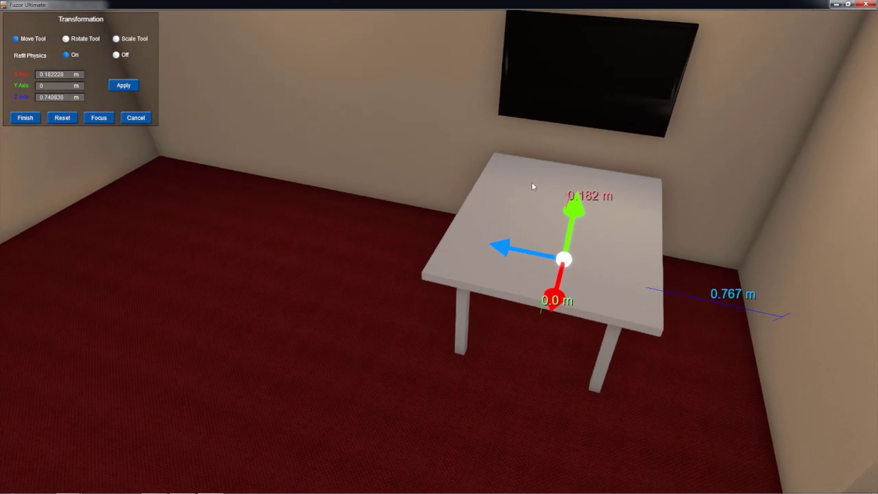
middle_drag(532, 182, 534, 197)
drag(503, 260, 493, 255)
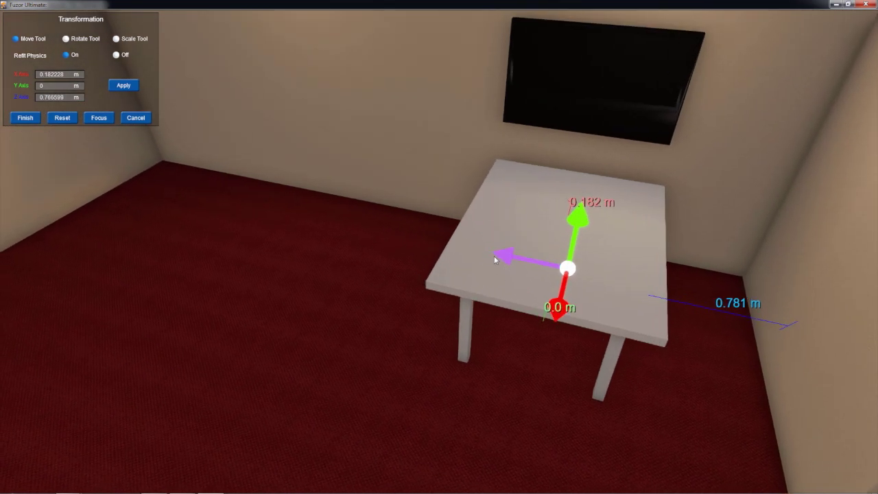
key(Return)
Place two rectangular tables end to end against the mezzanine's low wall to form one long table
right_drag(195, 224, 375, 245)
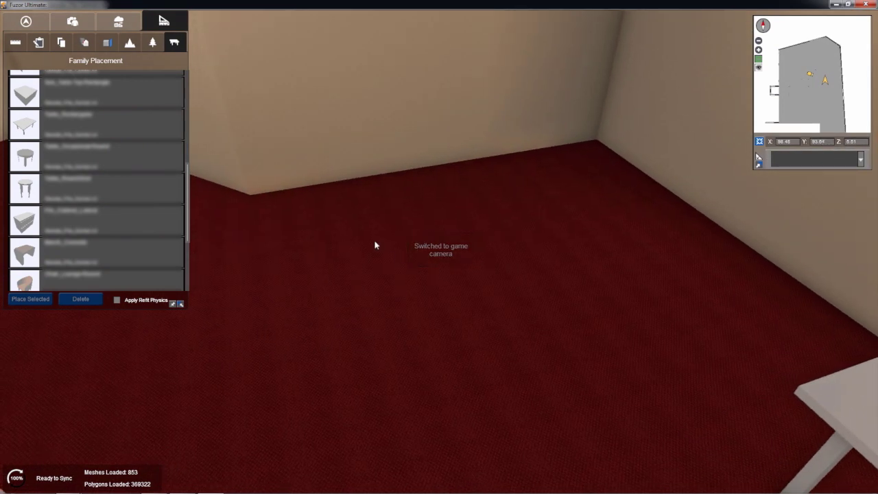
right_drag(489, 204, 334, 212)
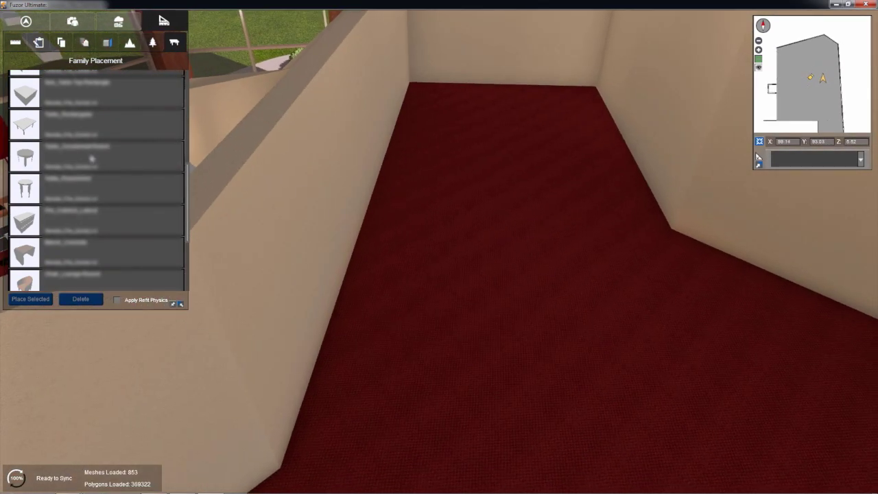
drag(39, 127, 437, 177)
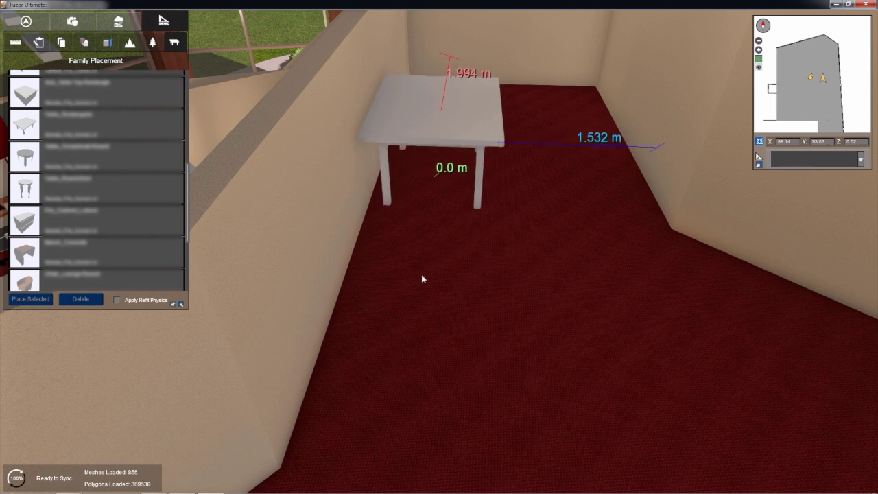
drag(422, 278, 431, 282)
right_drag(591, 272, 480, 269)
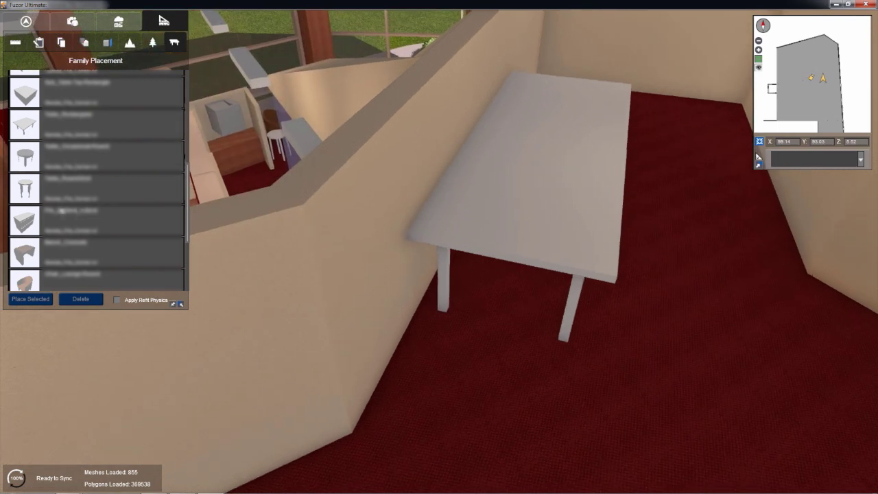
Place two Chair_Cafe-Generic chairs at the long table, one on its open side and one at its near end
scroll(51, 216, down, 2)
scroll(48, 219, down, 5)
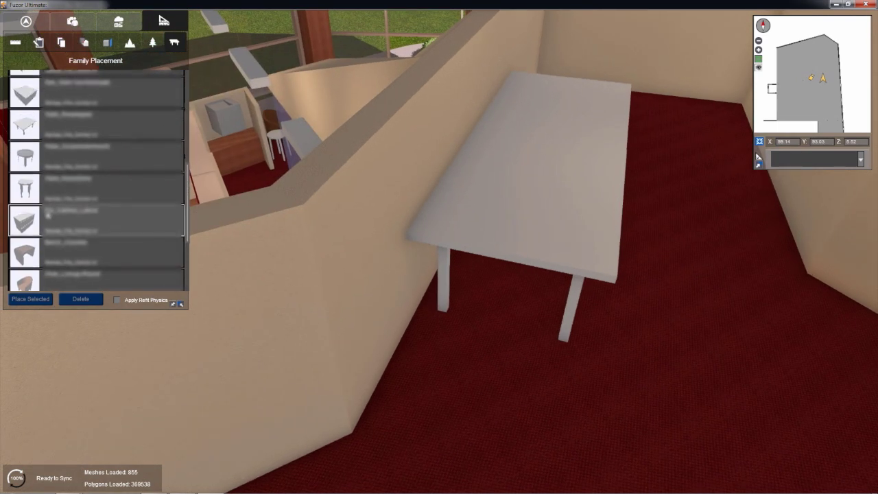
scroll(22, 158, up, 4)
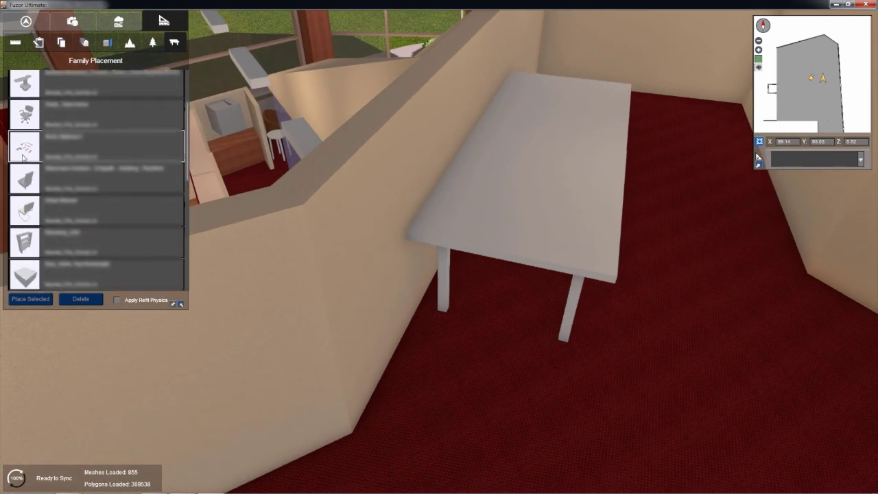
drag(26, 97, 638, 320)
scroll(660, 302, down, 5)
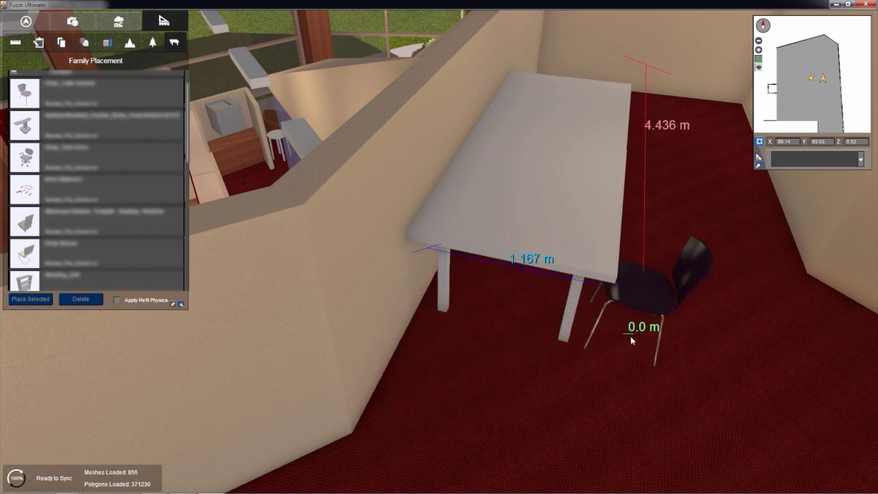
key(d)
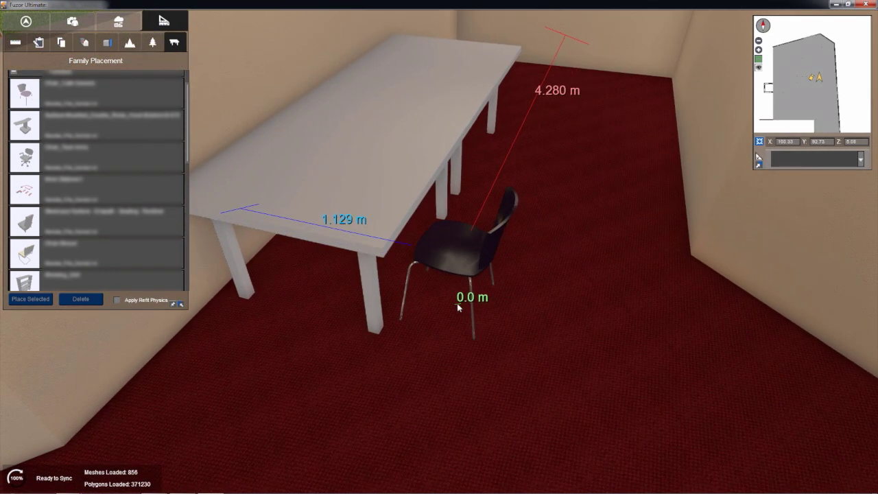
click(458, 305)
drag(329, 387, 285, 373)
click(271, 368)
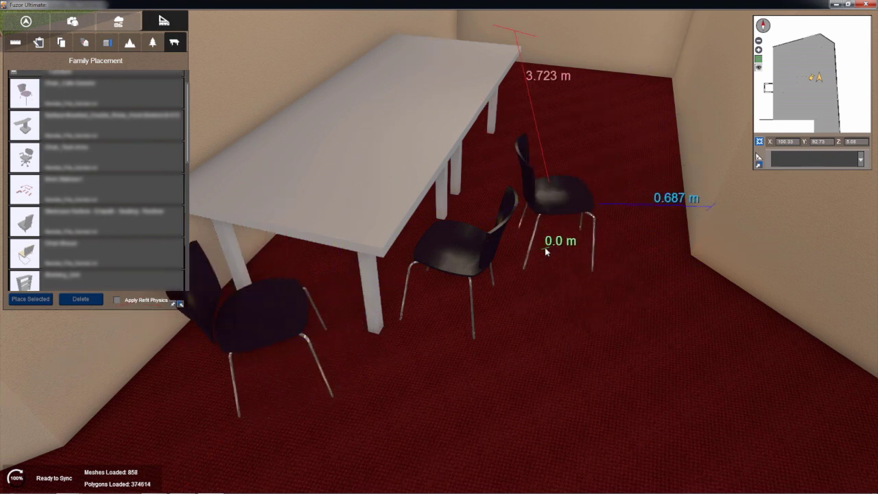
scroll(545, 247, down, 8)
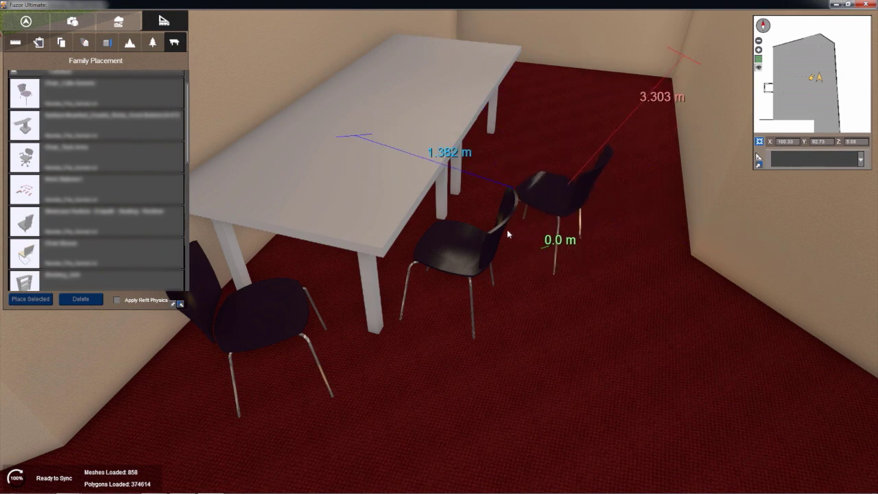
middle_drag(544, 243, 446, 350)
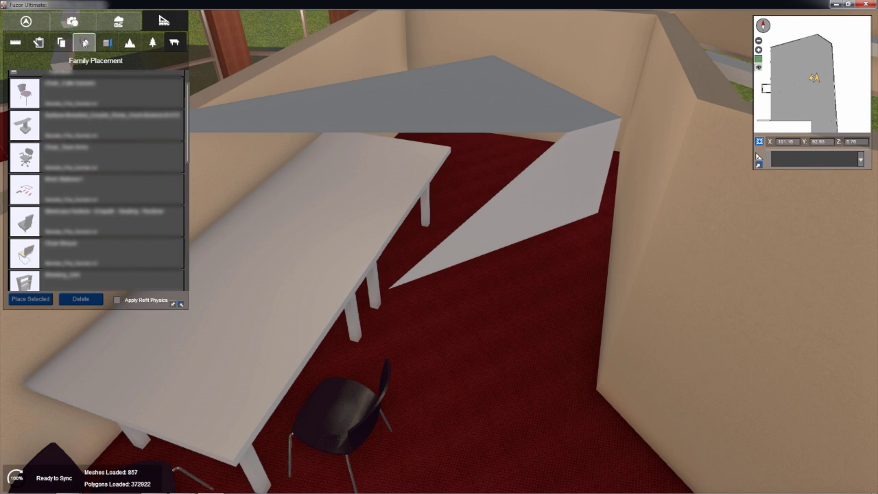
Switch to the XMezOverX saved view and place two copies of the café chair along the long table's open side
click(73, 23)
click(26, 87)
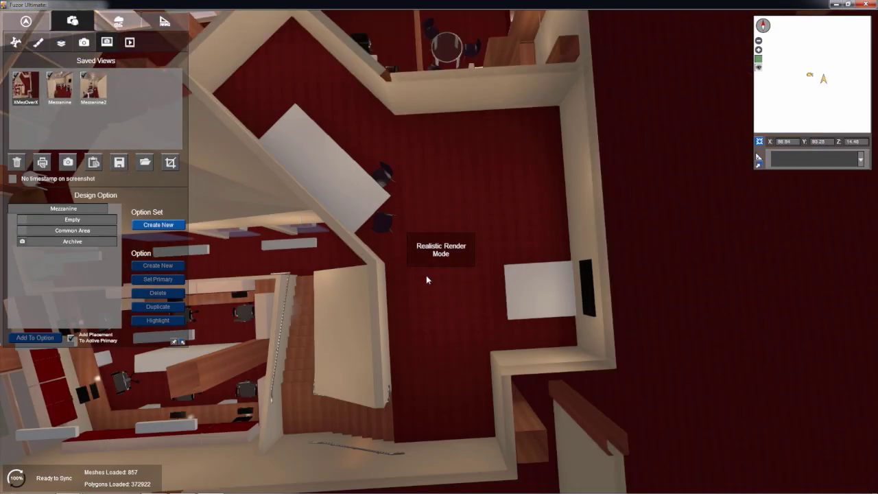
click(385, 174)
click(180, 29)
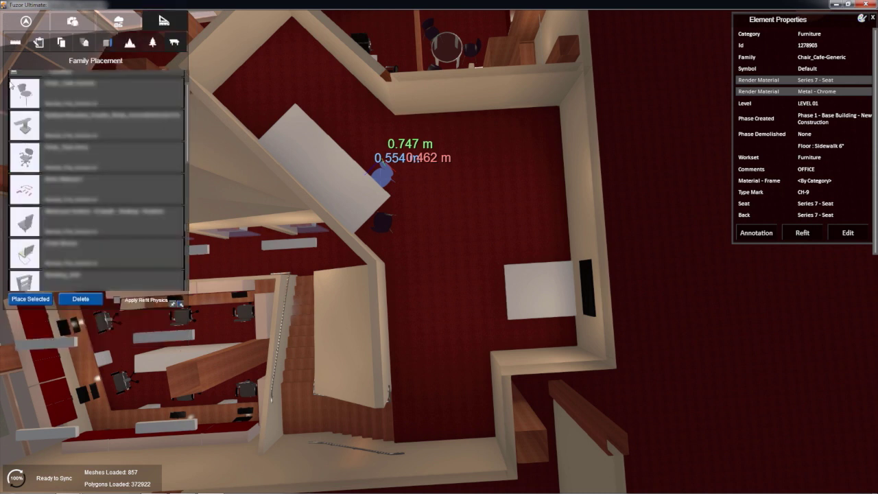
click(14, 71)
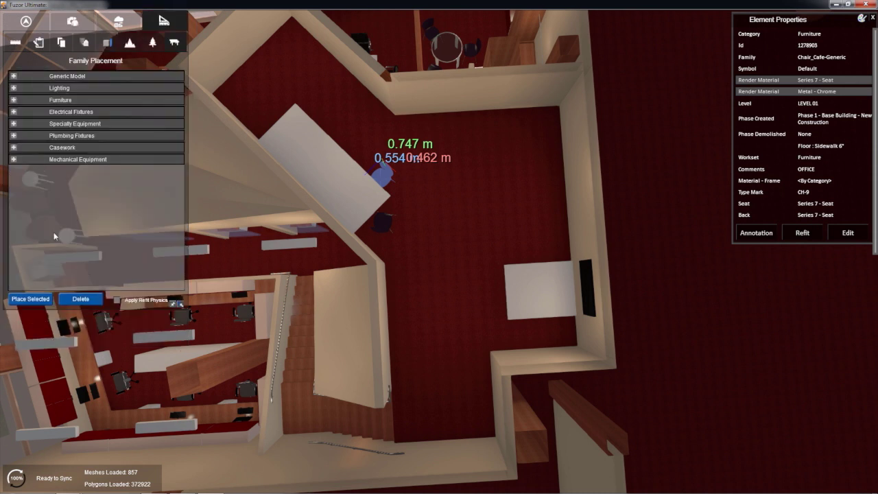
click(27, 302)
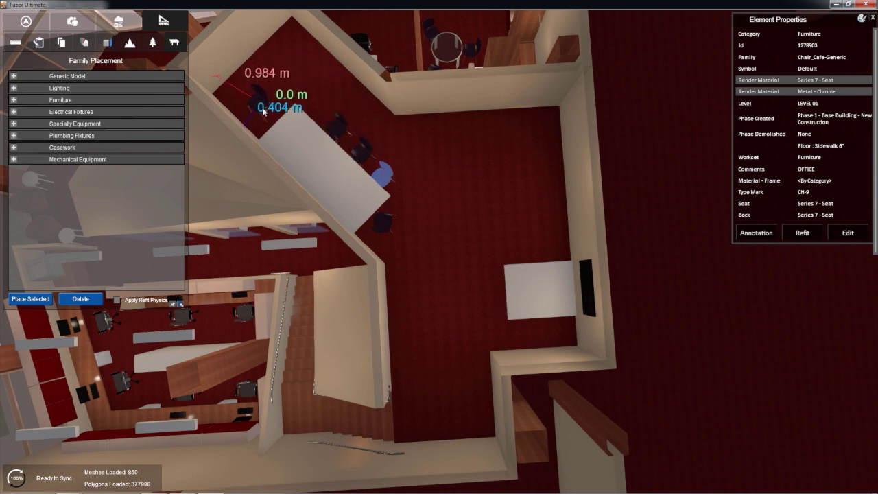
Rotate another café chair copy and place it at the far end of the long table, about 0.4 m from the low wall
scroll(328, 173, up, 5)
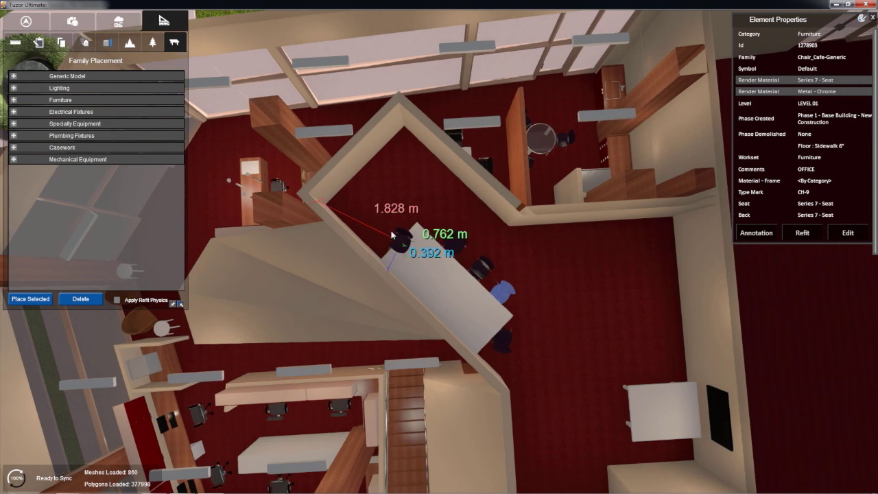
key(Left)
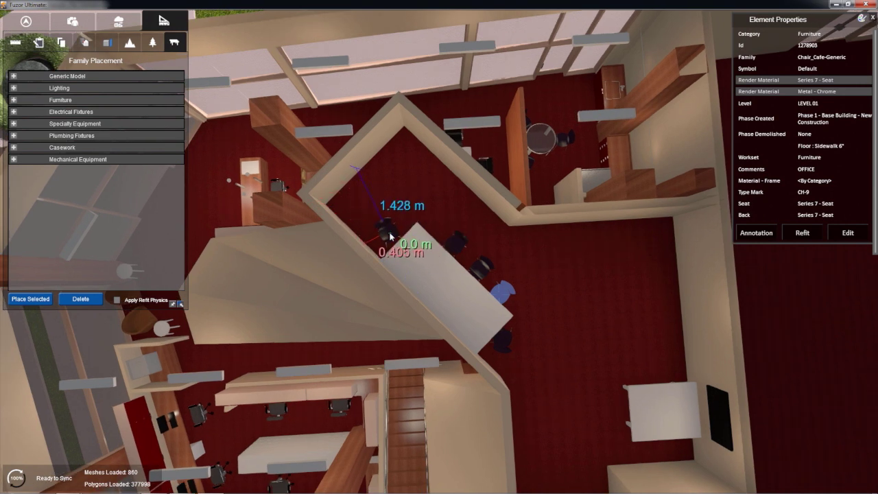
click(388, 234)
Place three copies of the File_Cabinet_Lateral 36"x18"x62" side by side along the mezzanine's partition wall, starting in the corner
middle_drag(539, 274, 517, 219)
right_drag(335, 148, 511, 205)
middle_drag(511, 204, 486, 187)
scroll(486, 190, up, 5)
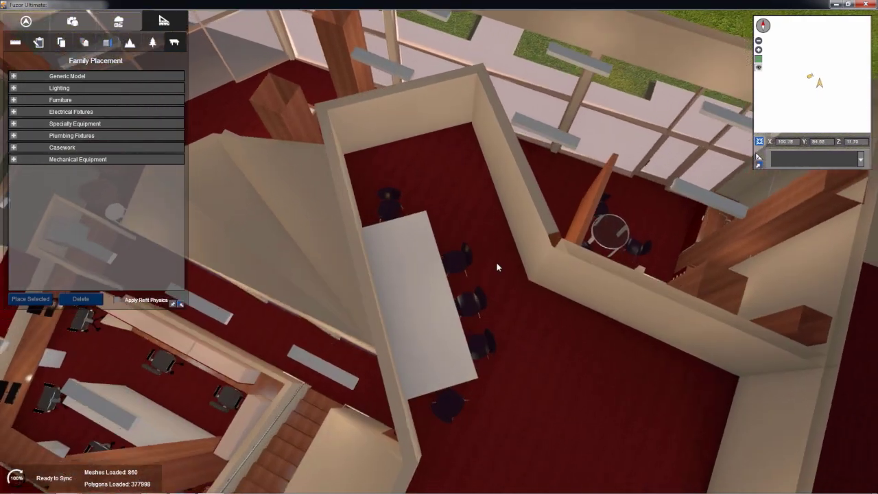
middle_drag(491, 263, 534, 221)
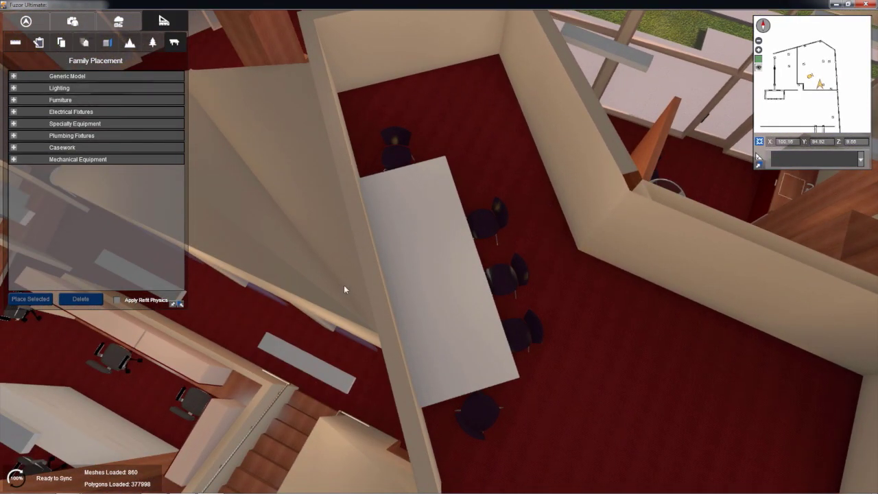
middle_drag(345, 288, 399, 258)
scroll(313, 295, down, 3)
middle_drag(310, 296, 300, 293)
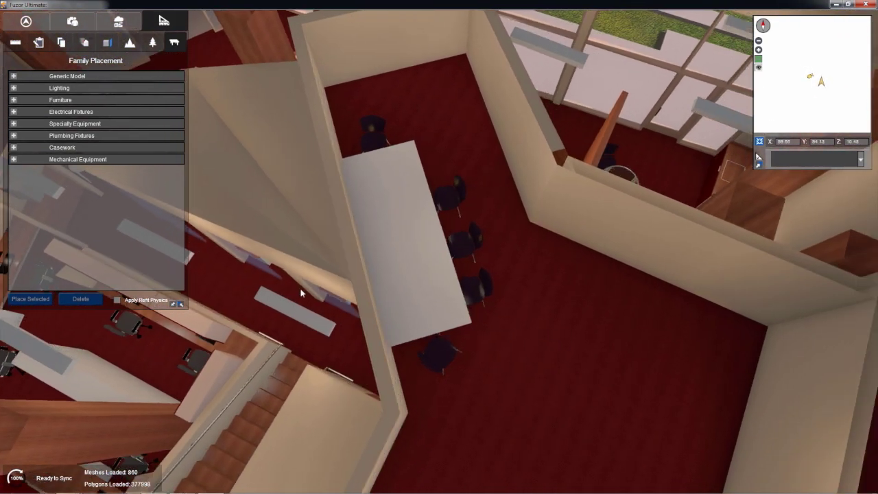
right_drag(318, 306, 87, 419)
click(67, 403)
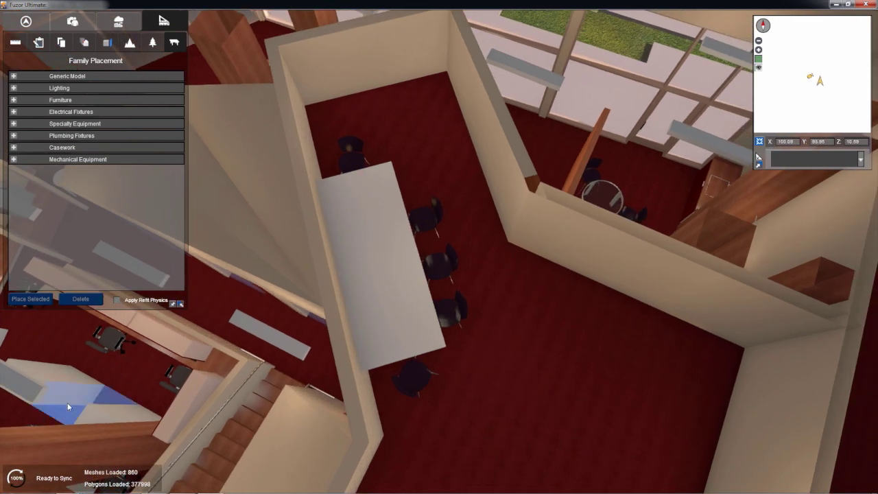
right_drag(157, 393, 1, 283)
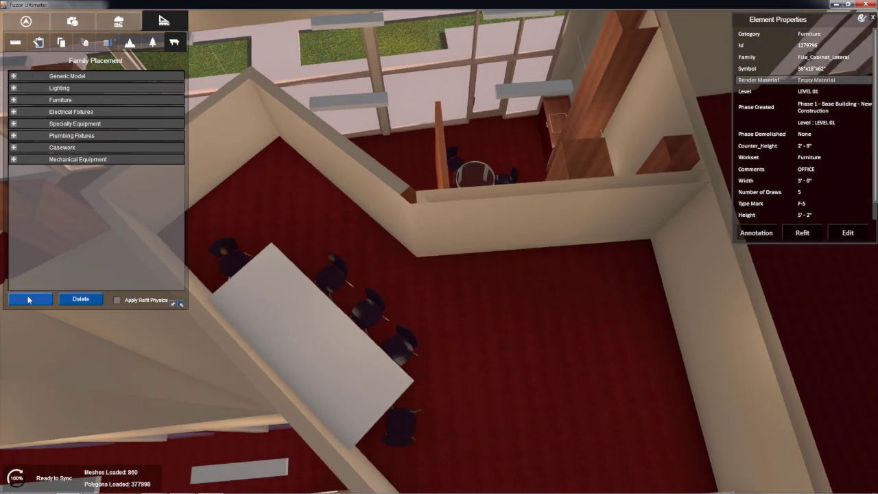
right_drag(580, 351, 608, 204)
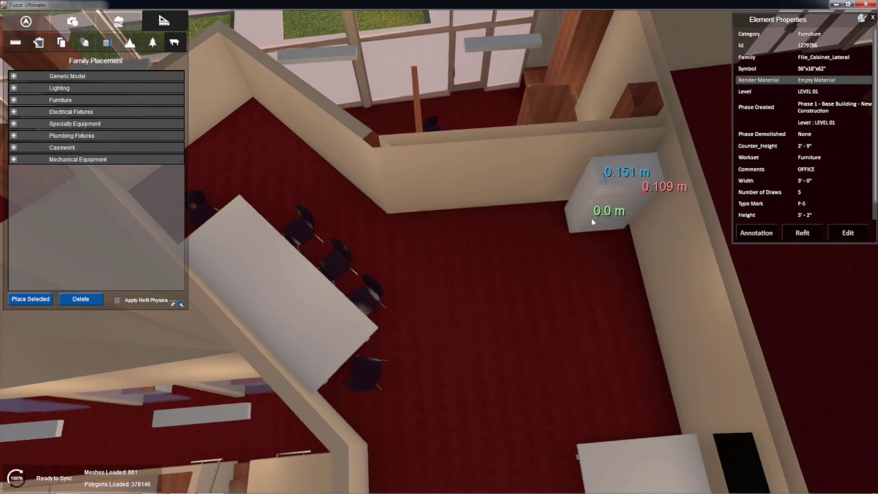
click(597, 210)
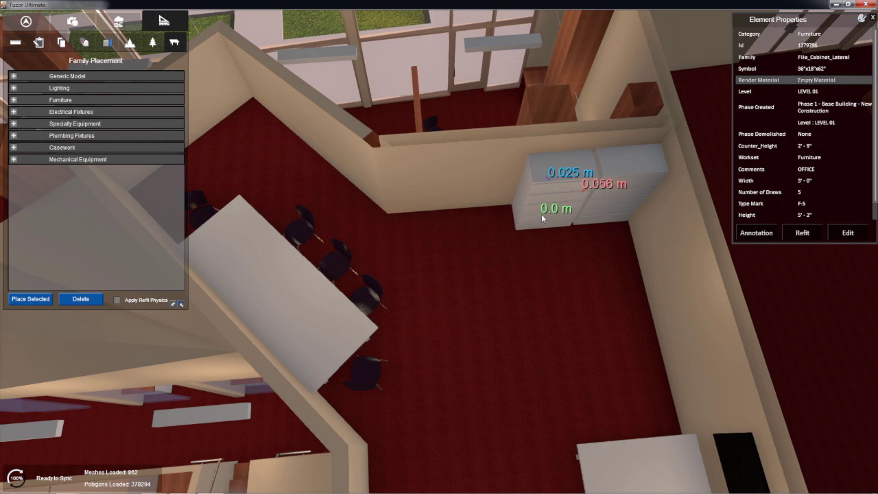
click(541, 214)
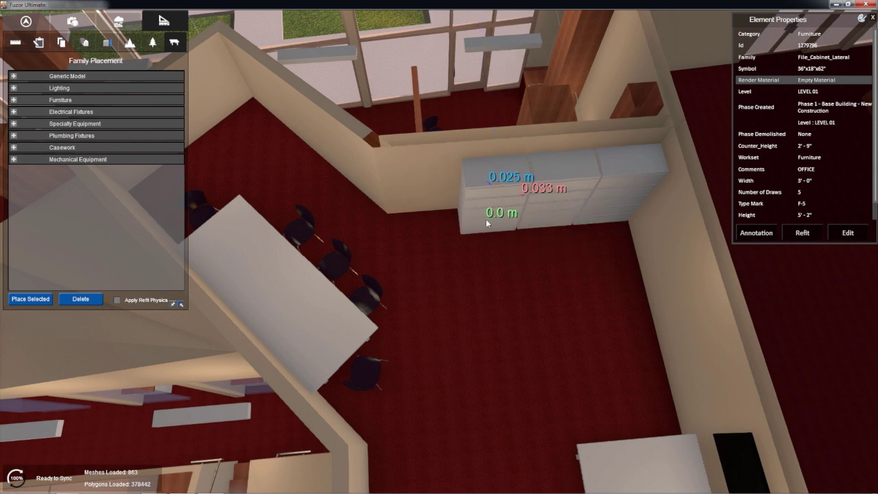
click(486, 219)
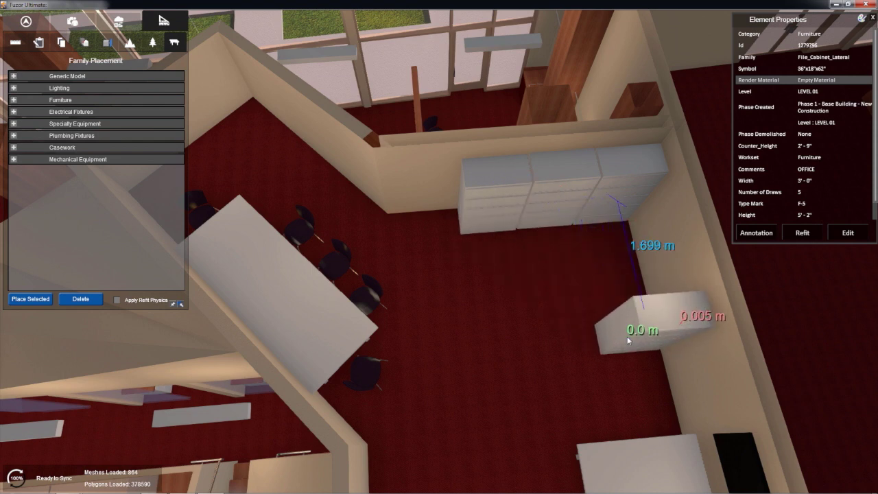
Place a second row of three lateral file cabinets about 1.7 m in front of the first row, starting at the side wall
click(626, 336)
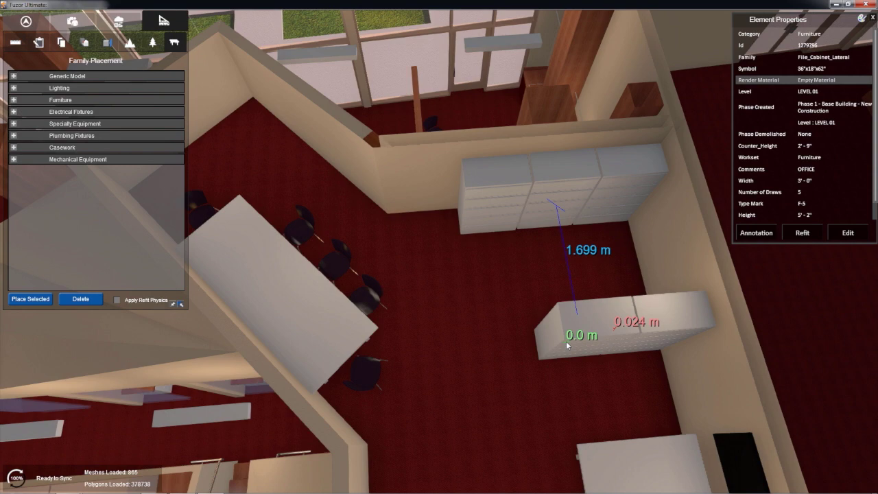
click(566, 340)
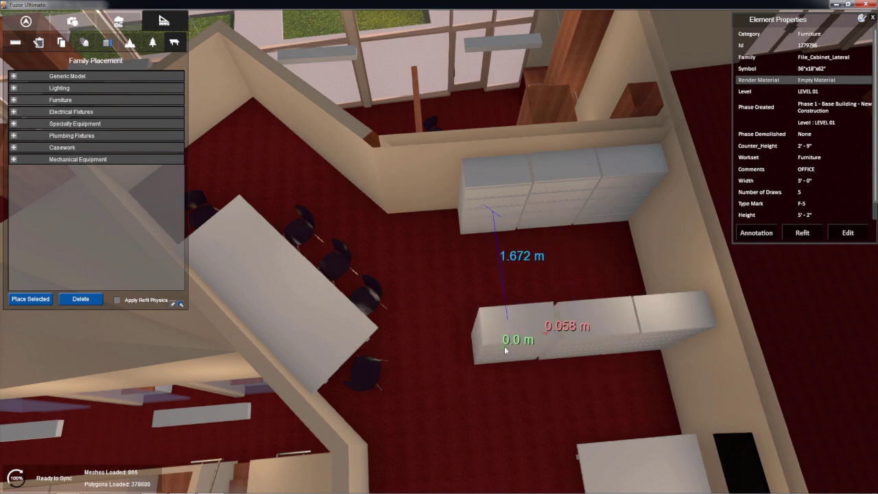
click(504, 346)
key(Escape)
Copy the outer cabinet of the freestanding row and rotate the copy to stand back to back with that row
right_drag(600, 382, 717, 371)
middle_drag(387, 361, 490, 361)
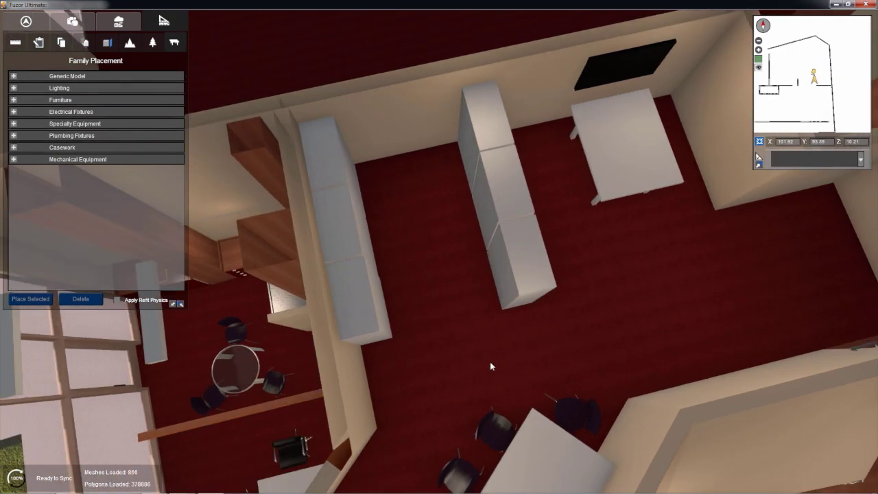
scroll(489, 362, up, 2)
click(518, 278)
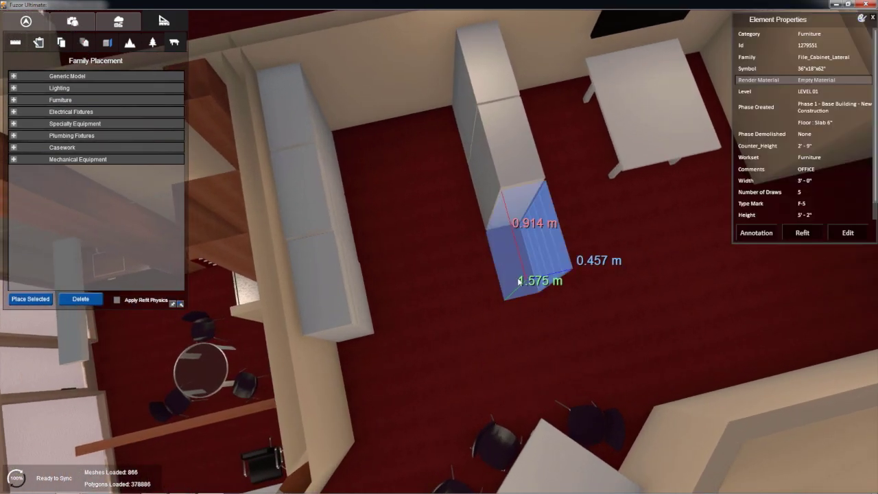
click(44, 303)
scroll(444, 286, up, 6)
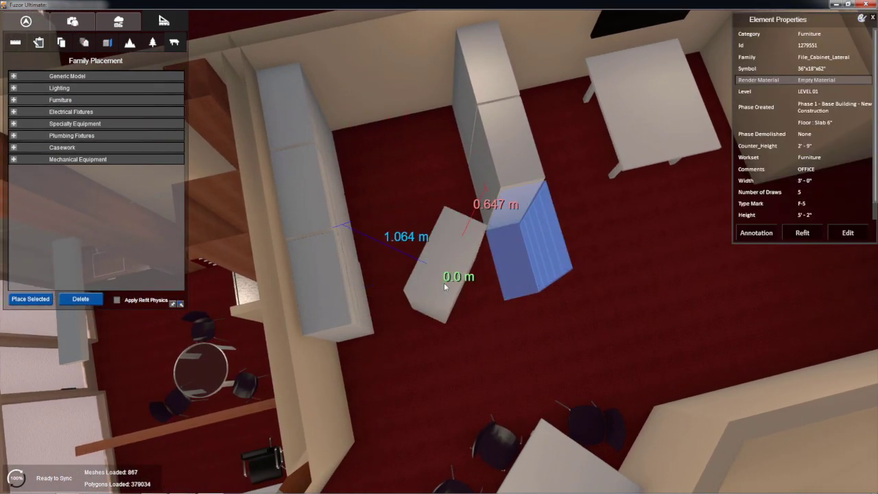
scroll(444, 282, down, 2)
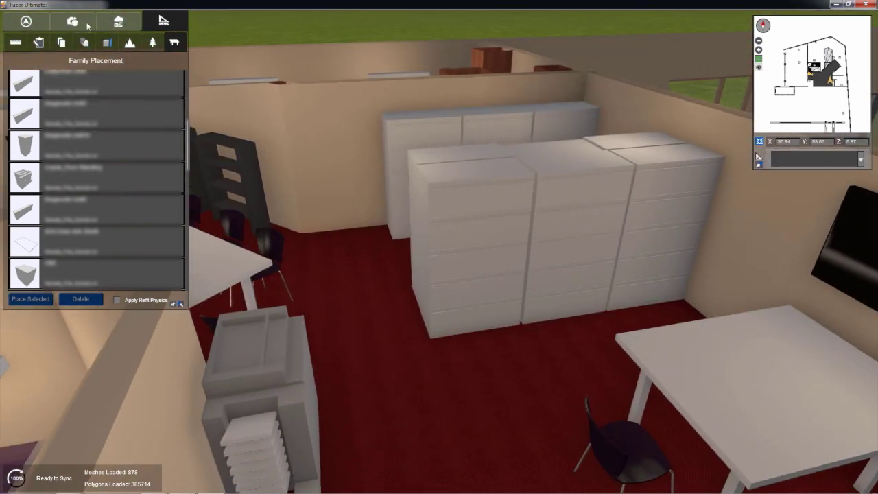
Open the Mezzanine saved view and walk through the Archive option to review its cabinets, tables and chairs
click(72, 20)
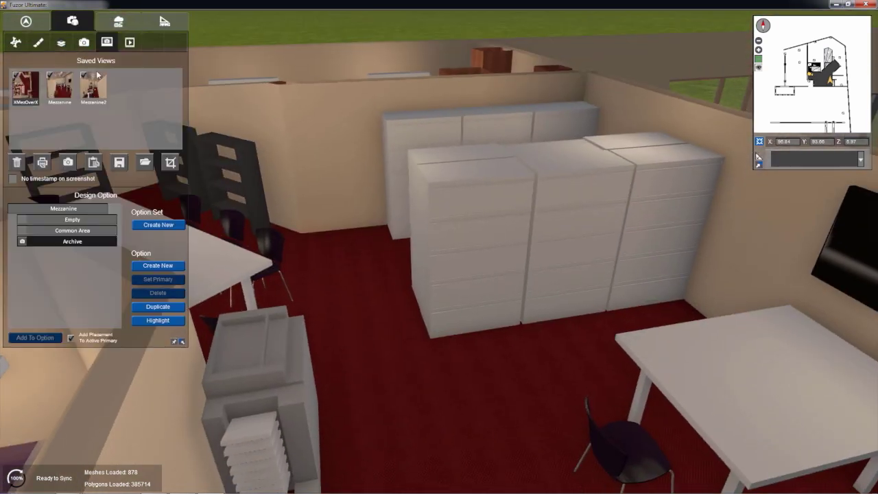
click(67, 90)
right_drag(427, 357, 463, 357)
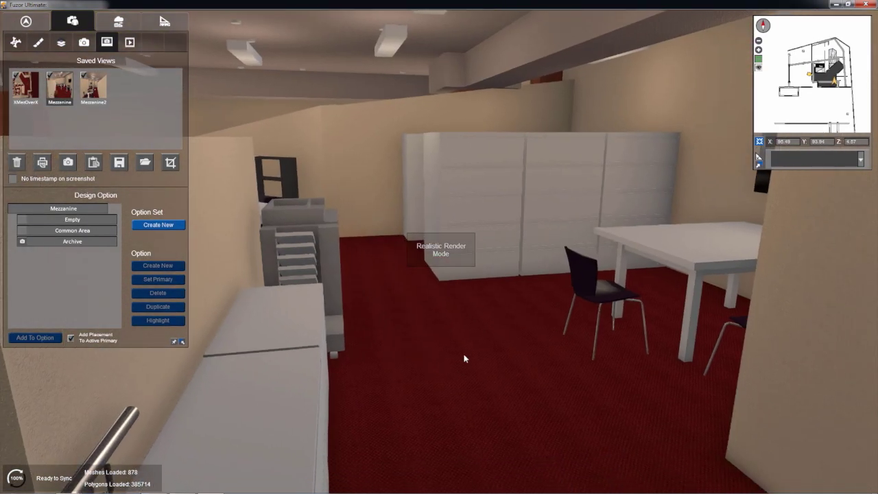
key(w)
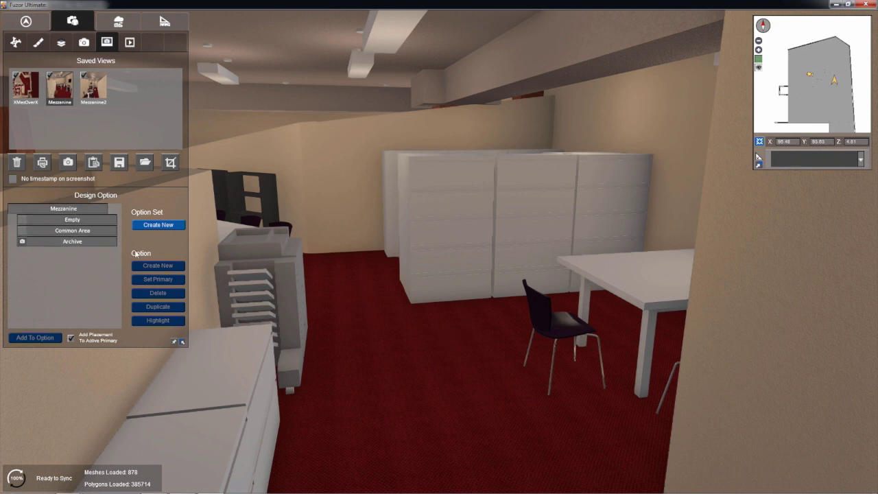
click(78, 243)
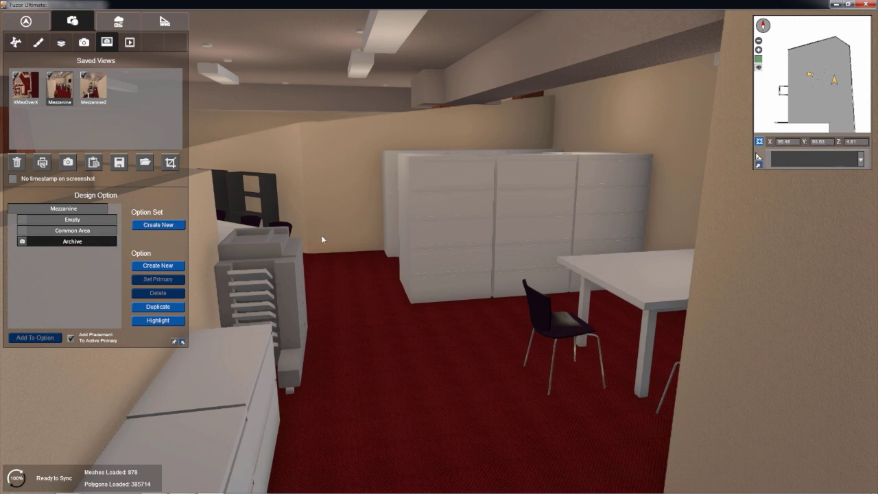
right_drag(323, 238, 345, 242)
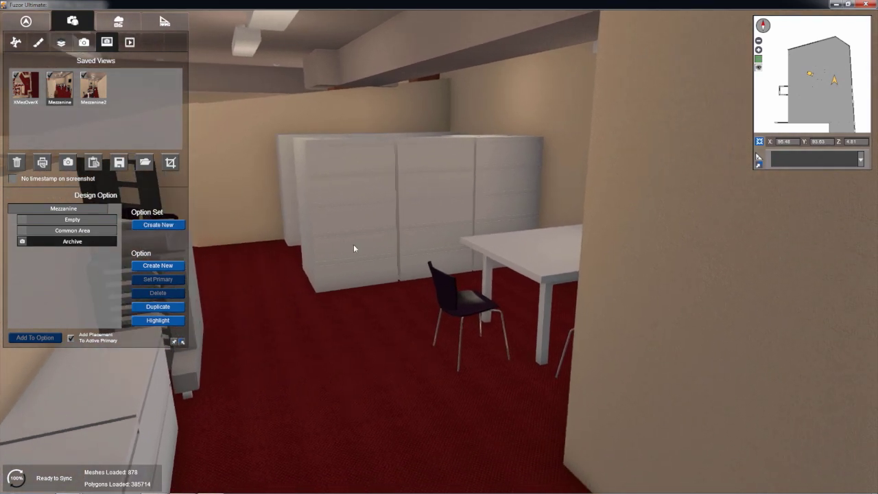
key(a)
right_drag(352, 251, 366, 263)
key(a)
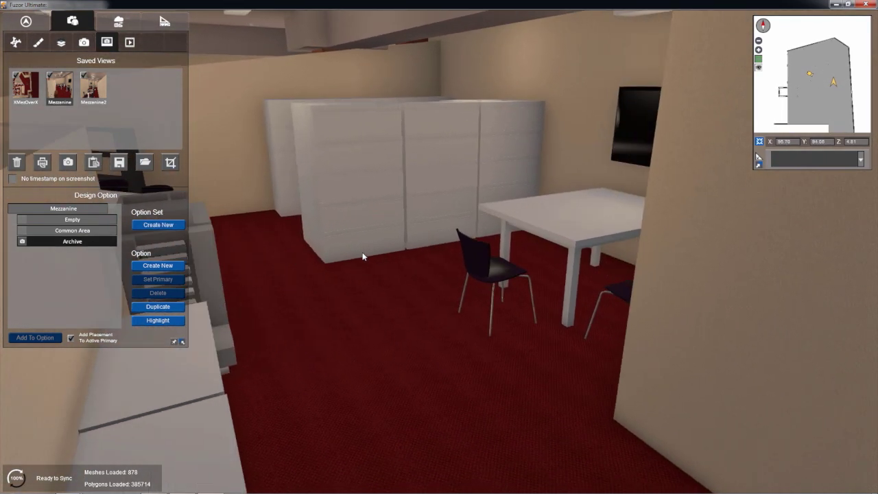
drag(363, 256, 379, 248)
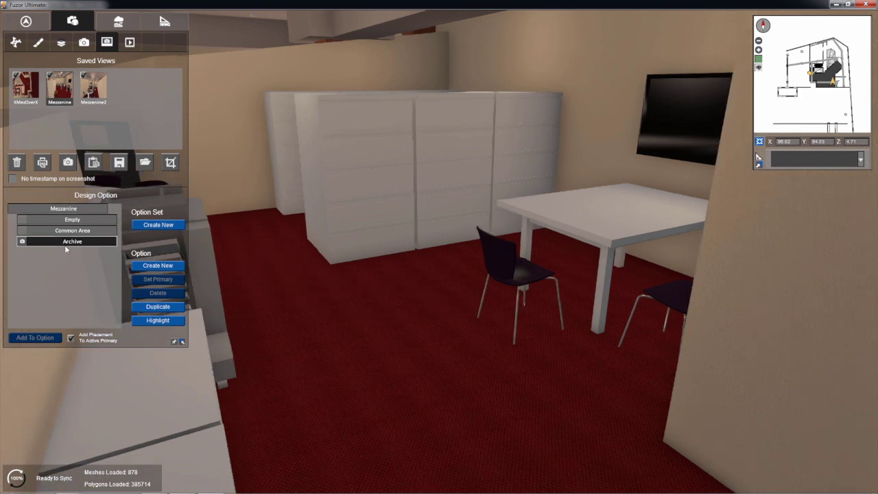
Create a new, fourth design option in the Mezzanine option set
click(153, 266)
drag(339, 231, 289, 223)
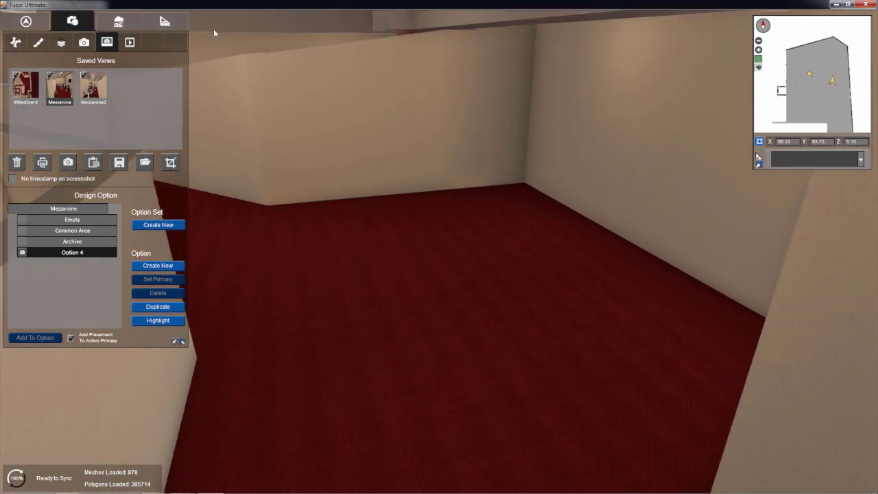
mouse_move(230, 73)
mouse_down()
mouse_move(225, 102)
mouse_move(227, 78)
mouse_up()
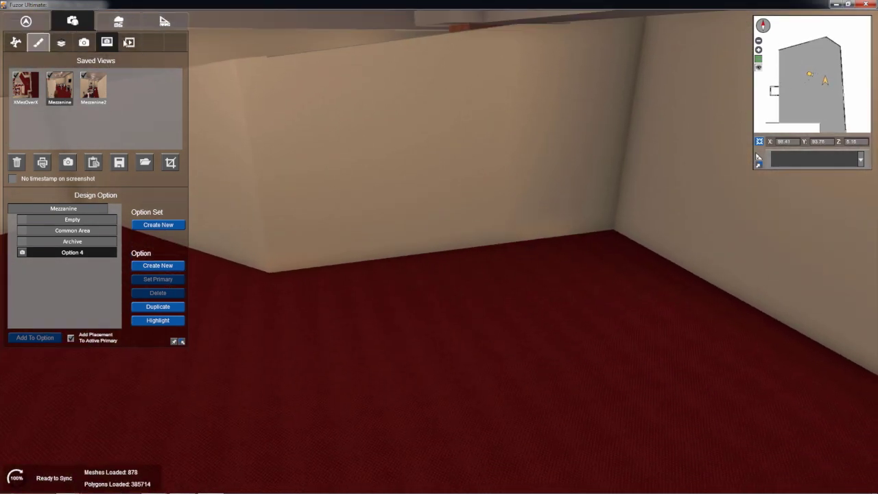
Browse the Specialty Equipment families for placement, and list the Furniture families instead
click(164, 21)
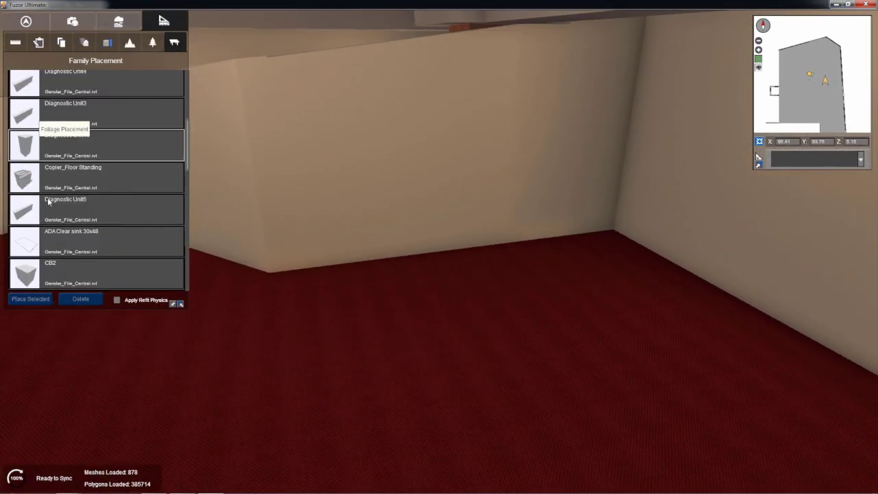
scroll(46, 195, down, 2)
scroll(45, 189, down, 5)
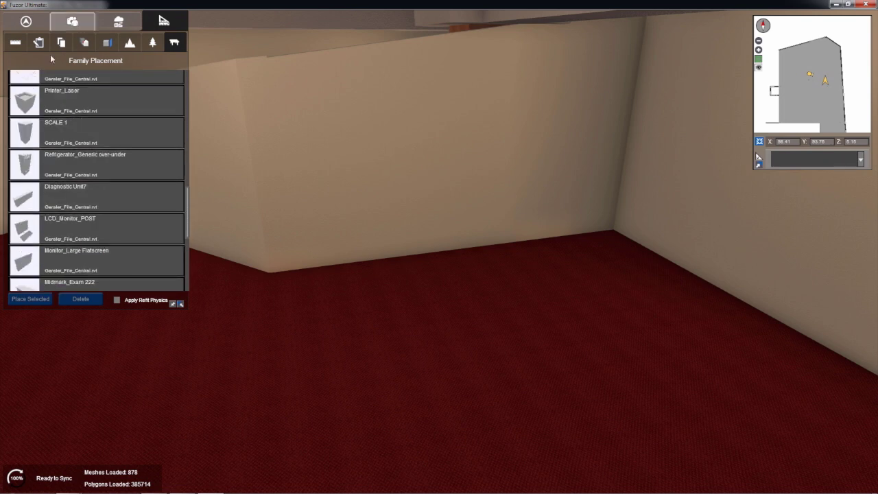
scroll(53, 87, up, 5)
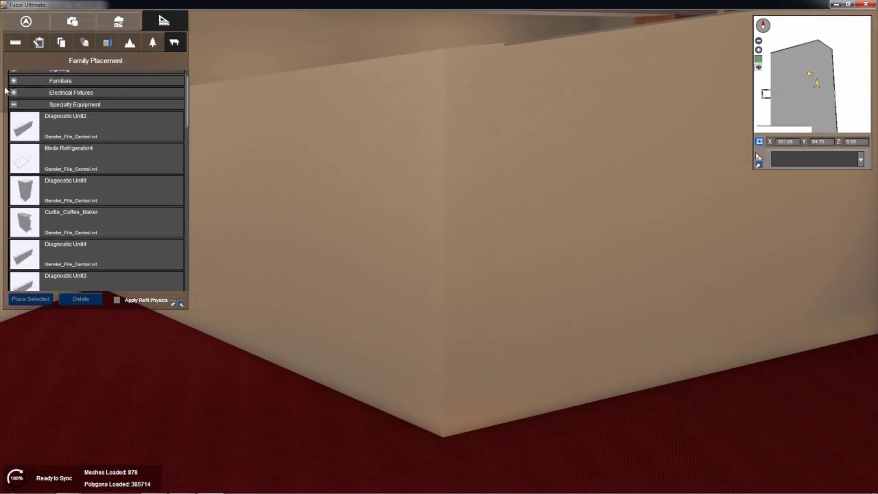
click(13, 104)
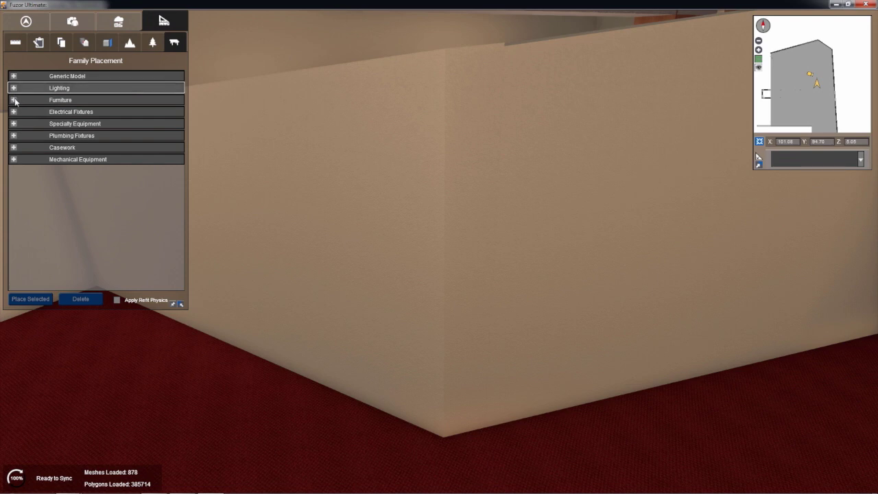
click(13, 100)
scroll(277, 198, down, 5)
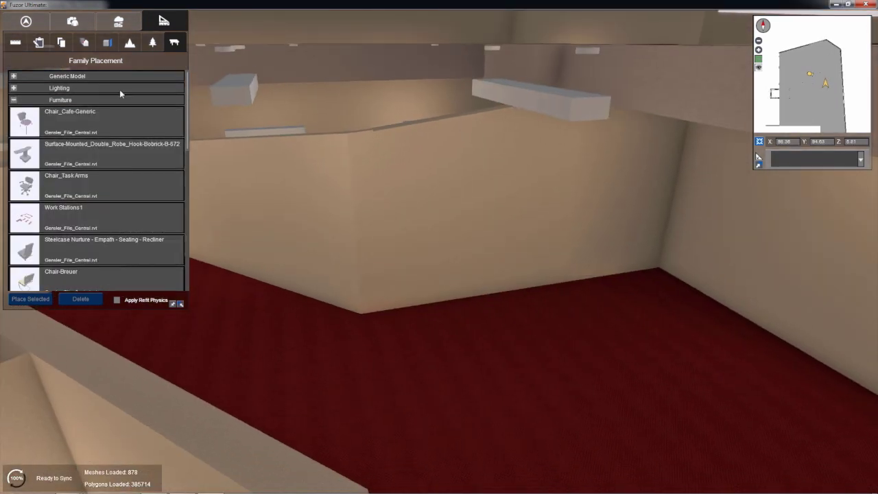
Switch to the XMezOverX saved view and place a small wooden furniture piece parallel to the low wall, about 0.96 m from it
click(72, 26)
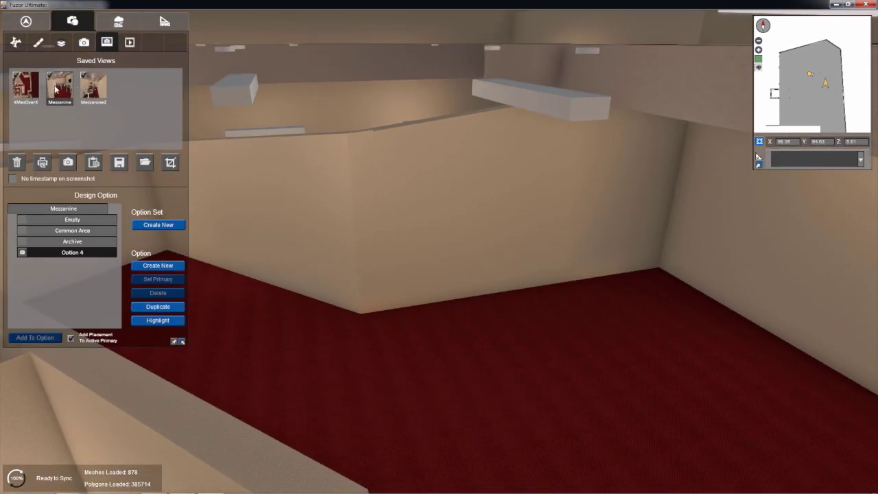
click(26, 92)
click(164, 21)
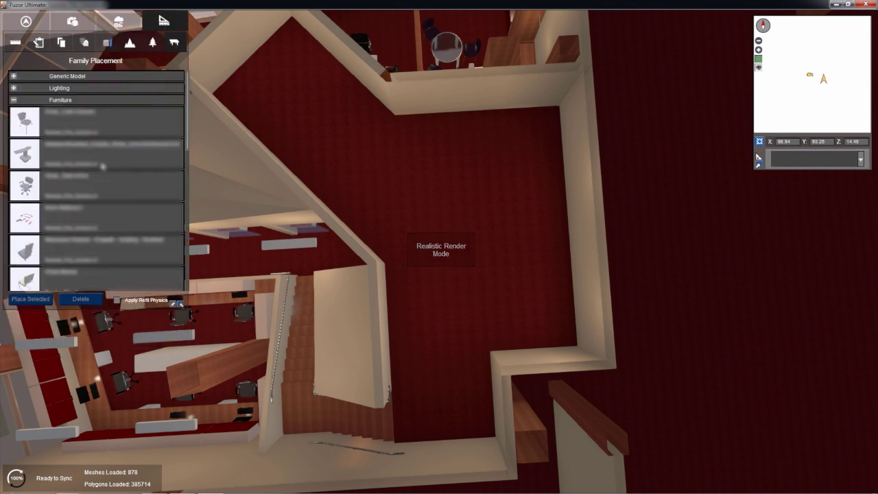
scroll(81, 208, down, 10)
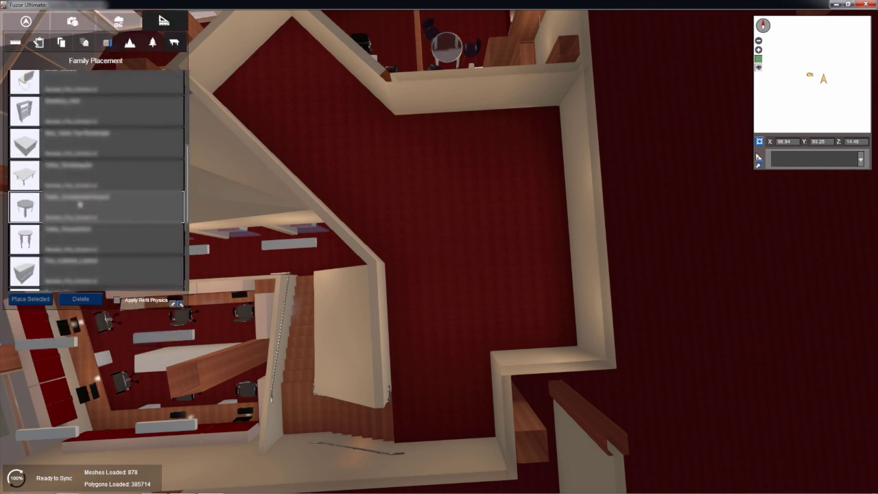
scroll(59, 246, down, 1)
drag(39, 249, 321, 132)
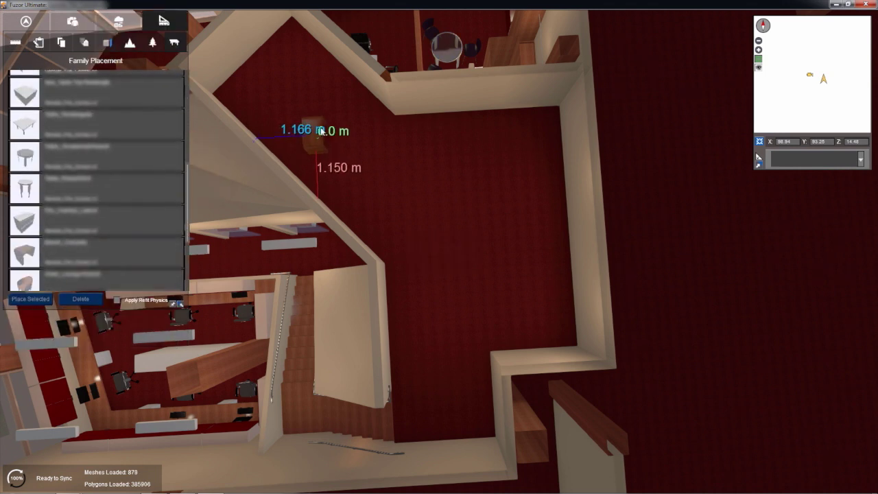
scroll(319, 125, up, 5)
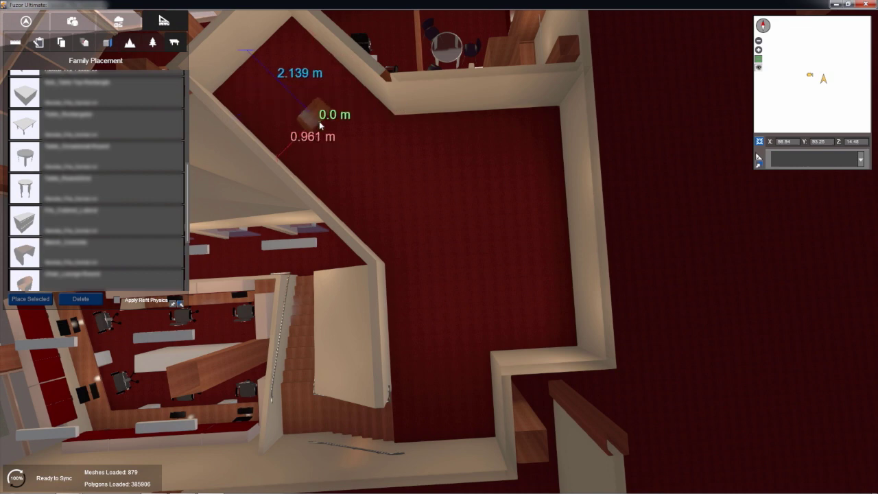
click(319, 121)
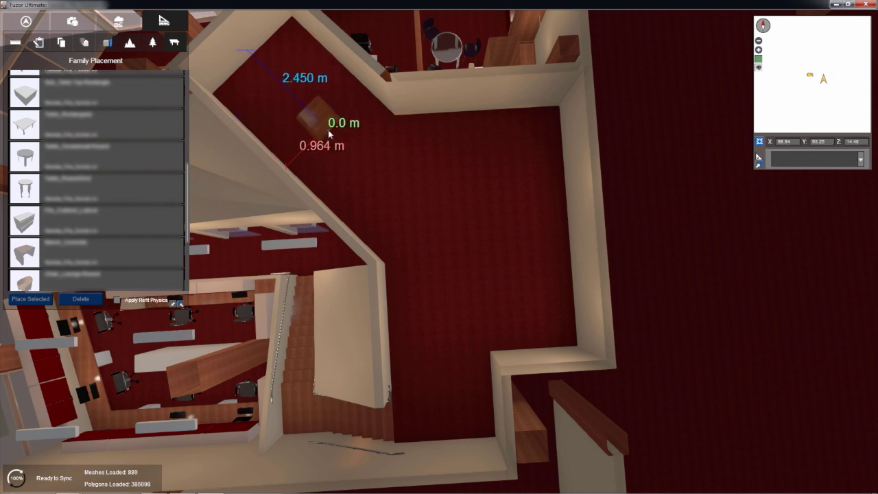
Set the concrete bench down near the low wall and scale it to 185% on X and 125% on Y and Z
scroll(328, 131, up, 2)
scroll(327, 129, up, 2)
click(327, 129)
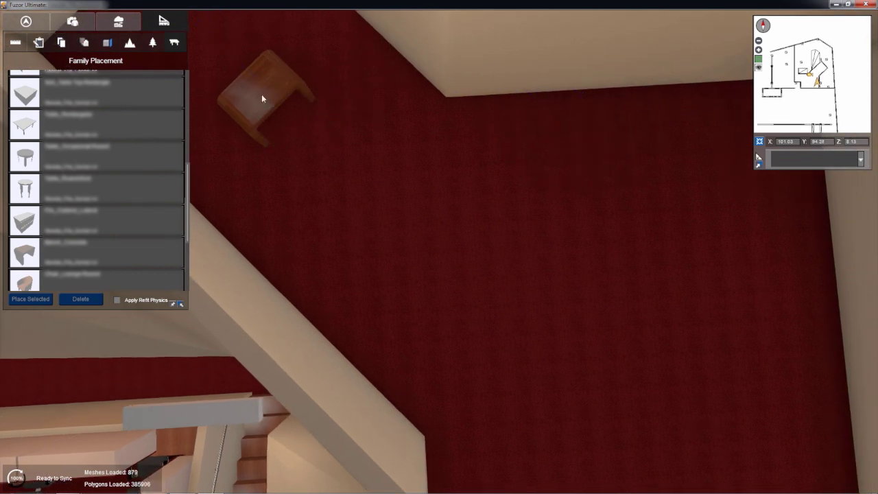
click(261, 94)
right_drag(308, 163, 336, 172)
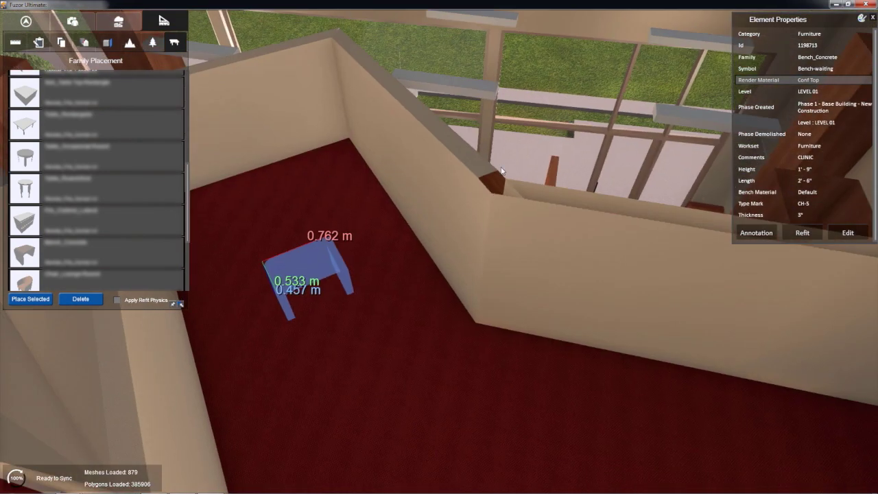
click(803, 235)
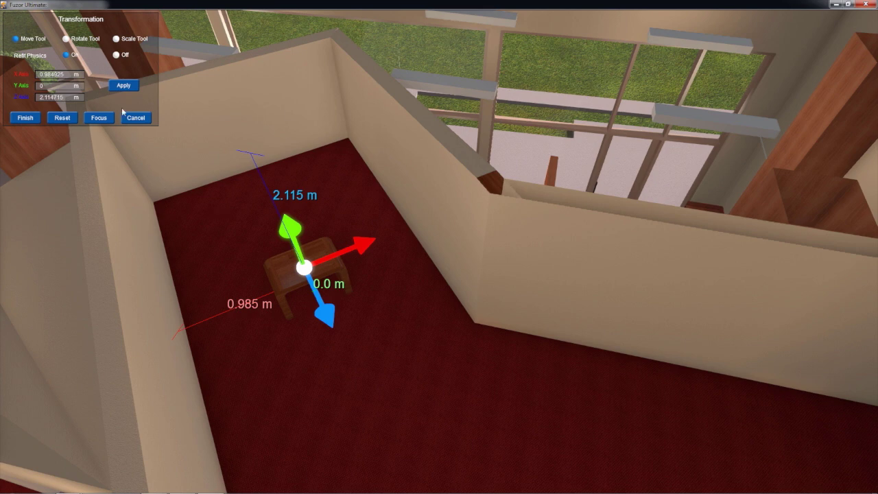
click(117, 39)
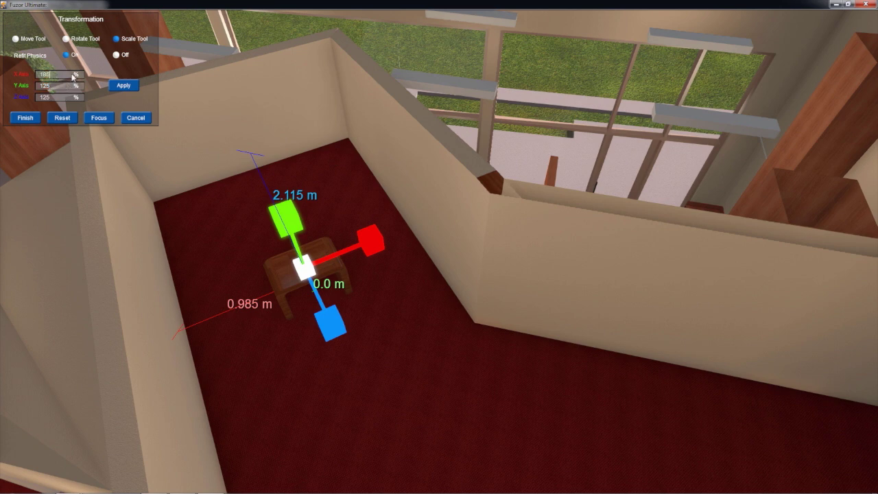
click(134, 88)
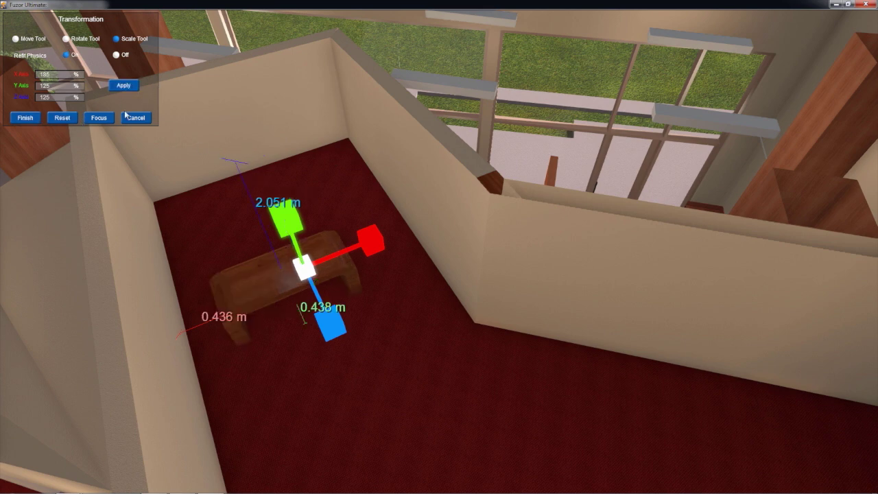
Move the scaled bench down until it is about 0.08 m above the floor and finish the refit
key(space)
drag(294, 232, 0, 134)
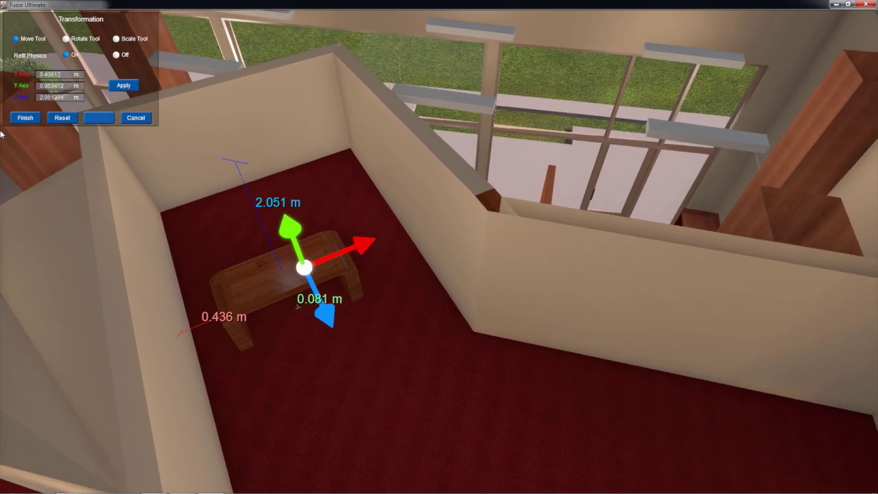
right_drag(337, 234, 336, 224)
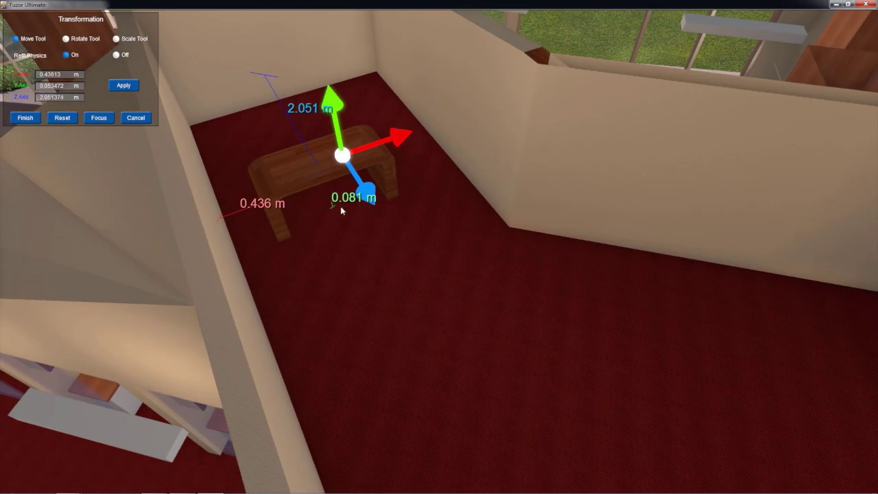
key(Return)
Refit the bench again, lowering it onto the floor and shifting it to about 0.50 m from the side wall
click(338, 138)
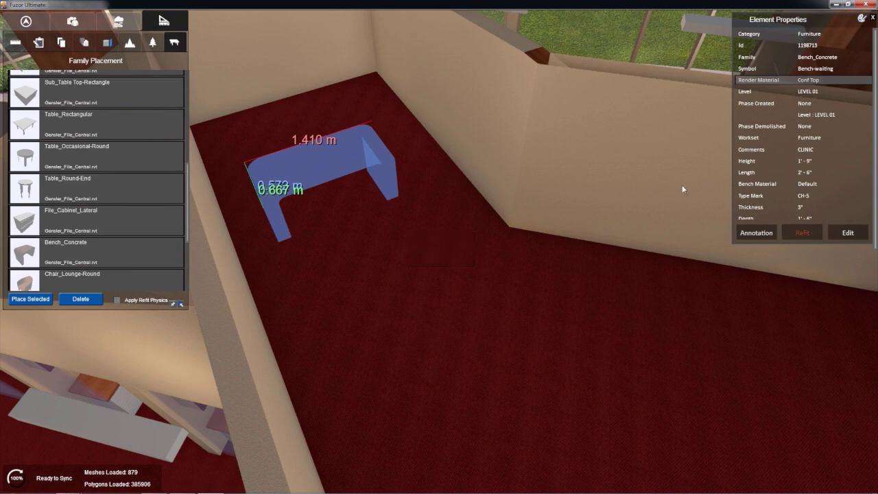
click(801, 232)
drag(339, 108, 391, 185)
drag(386, 117, 411, 115)
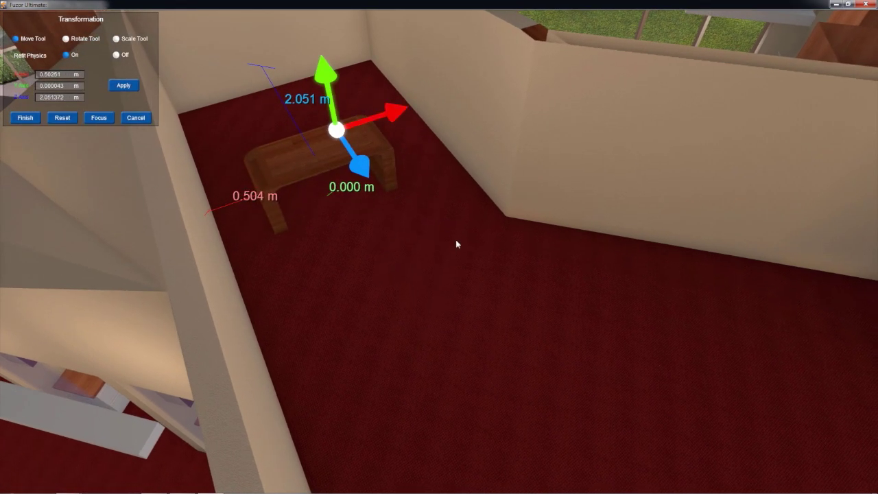
right_drag(455, 241, 428, 176)
scroll(419, 164, up, 3)
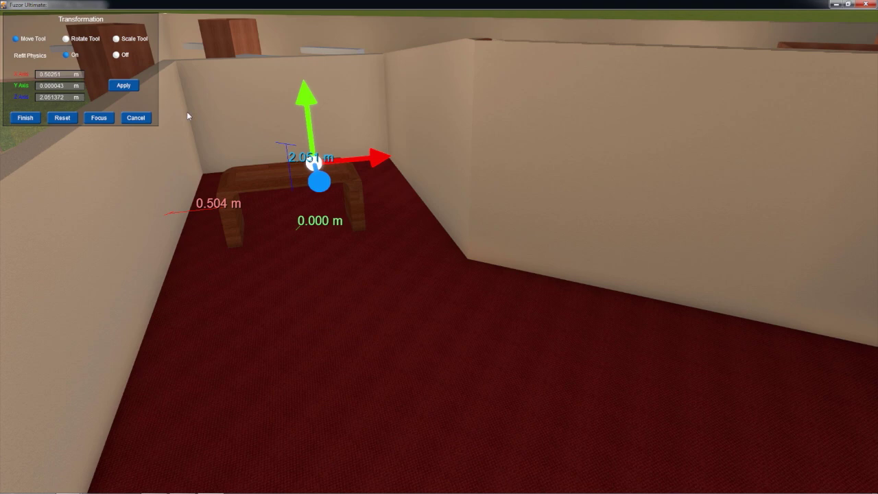
right_drag(295, 336, 341, 313)
key(Escape)
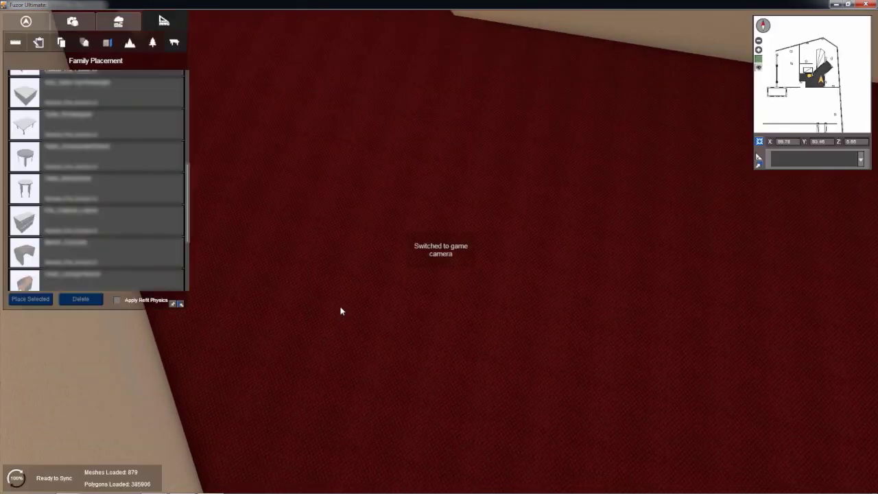
Copy the scaled bench and place the rotated duplicate on the open floor along the mezzanine wall
scroll(334, 240, down, 5)
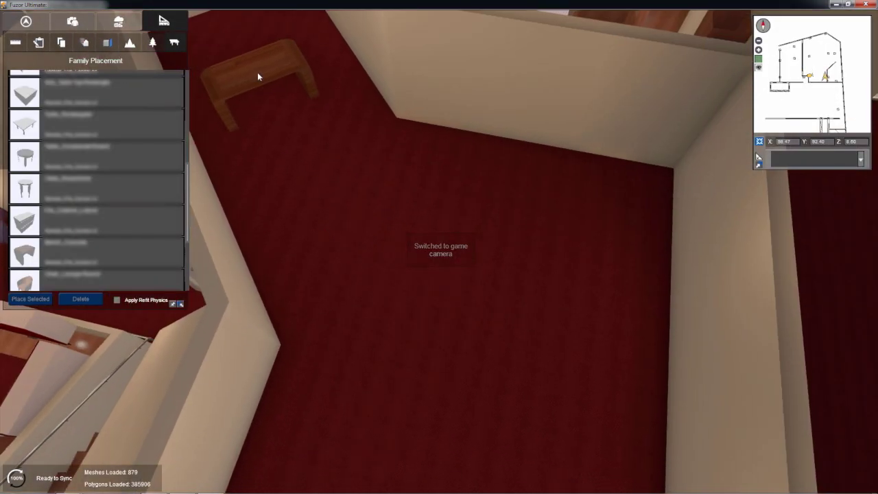
click(257, 72)
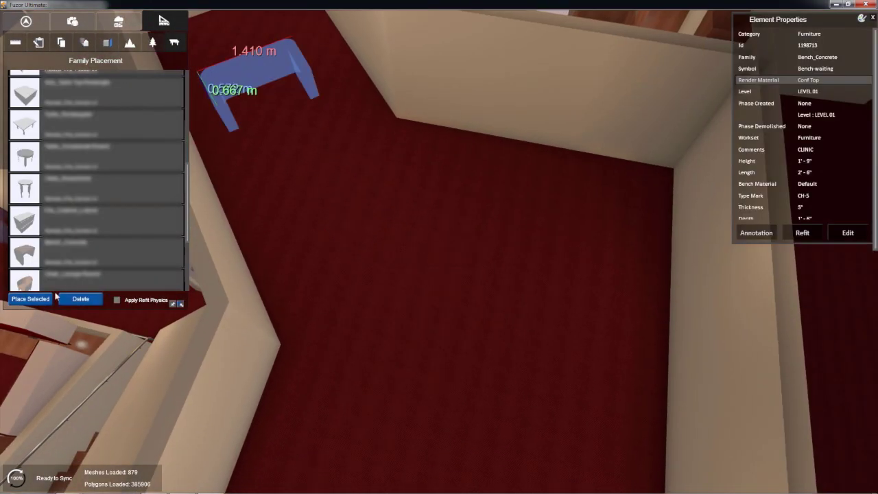
key(ctrl+v)
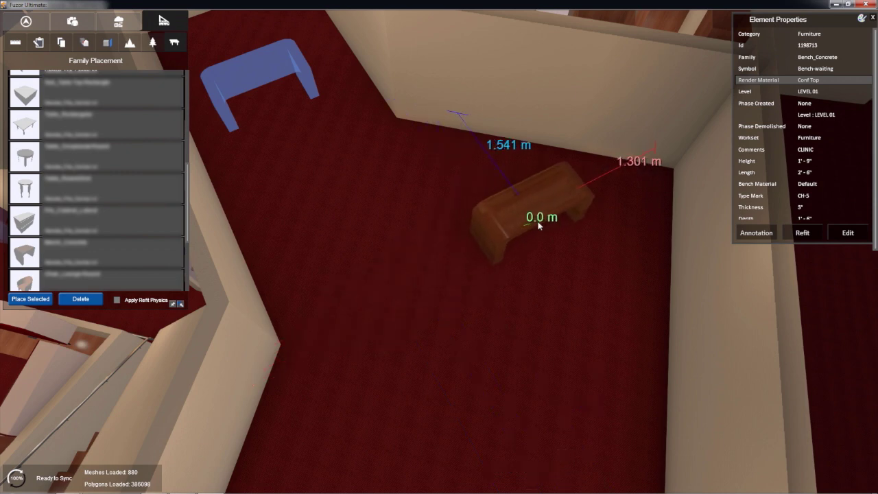
scroll(539, 225, down, 4)
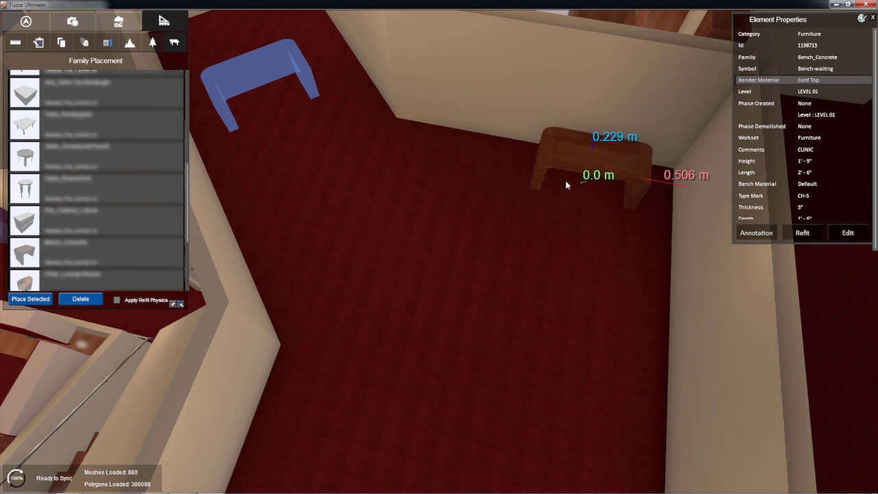
click(542, 198)
Place another bench copy in the corner, about 0.13 m from the wall behind it and 0.70 m from the adjacent wall
right_drag(415, 353, 740, 446)
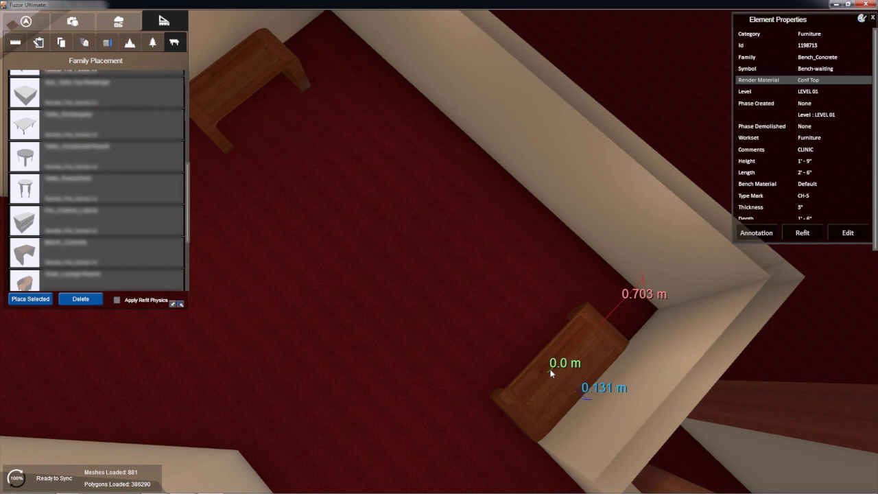
click(551, 374)
key(Escape)
Refit the corner bench by shifting it slightly along its X axis, and finish the move
click(553, 359)
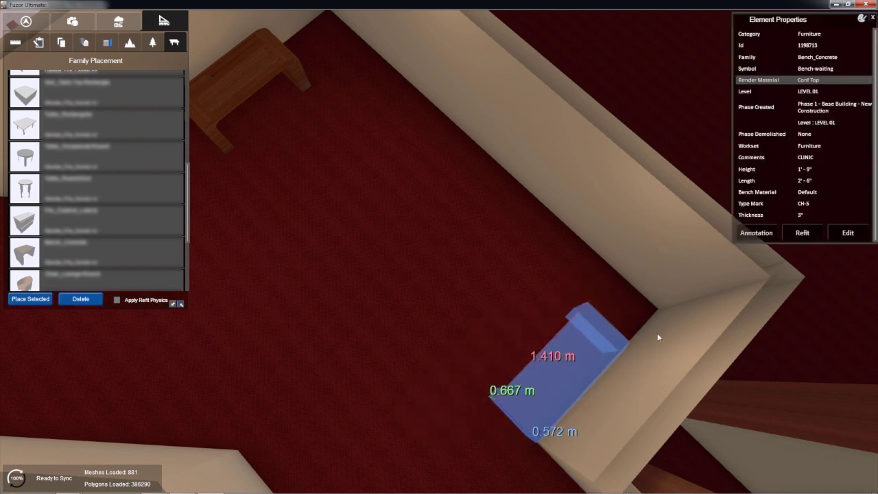
click(803, 233)
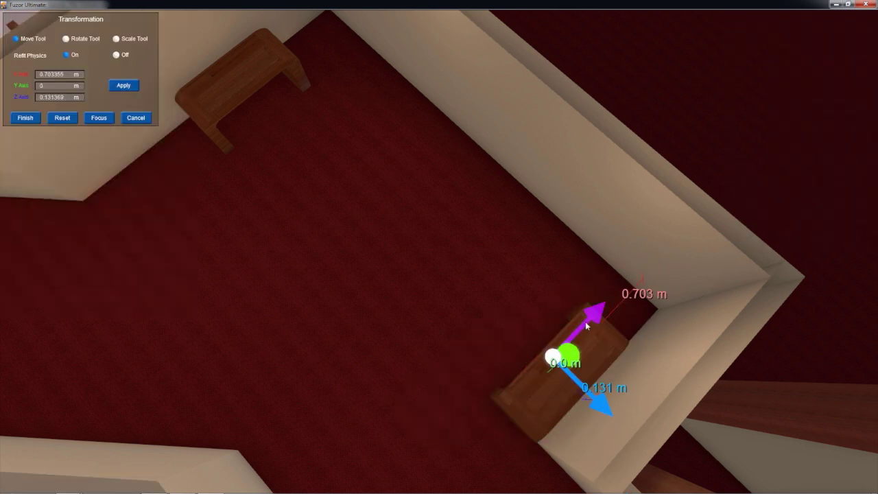
drag(576, 329, 573, 336)
key(Return)
right_drag(668, 369, 432, 283)
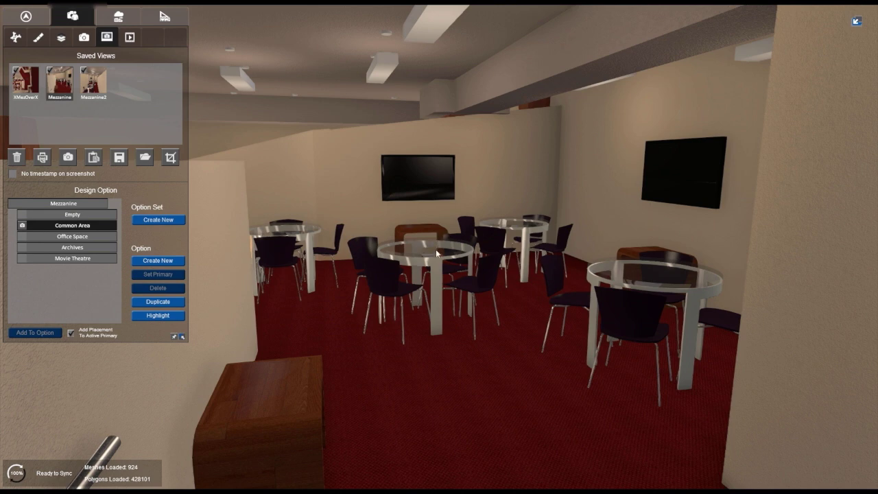
Look around the Common Area option, and switch to Office Space to examine its desks, whiteboards and wall screen
right_drag(436, 251, 464, 245)
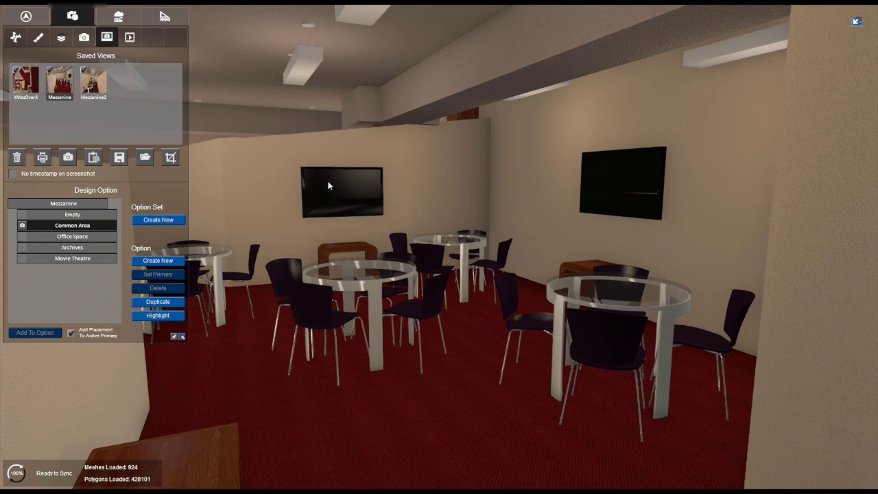
drag(340, 201, 332, 204)
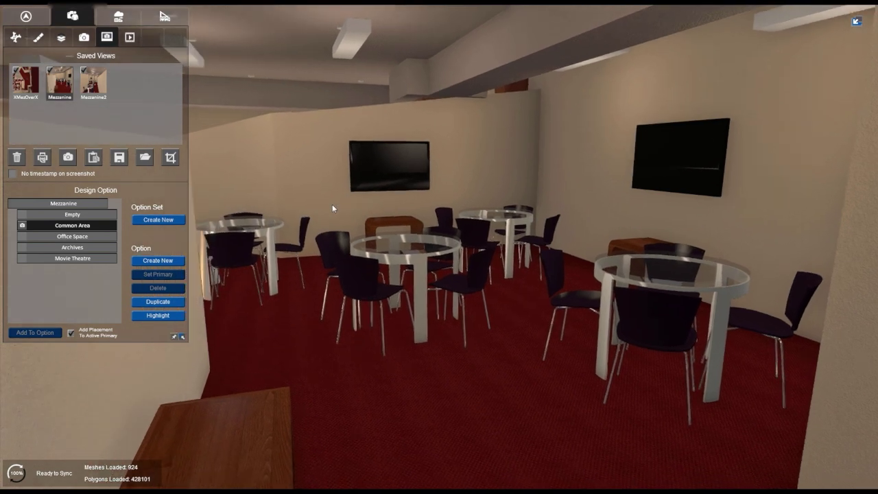
click(25, 239)
drag(409, 222, 297, 225)
key(w)
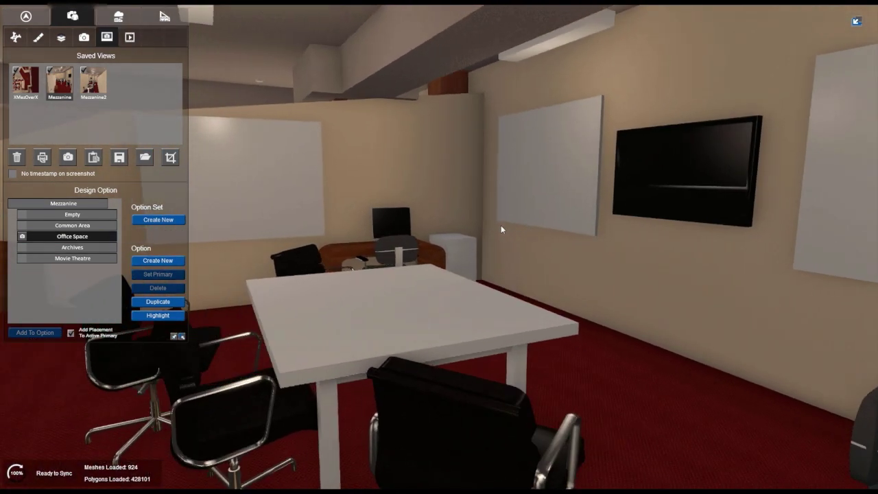
drag(501, 226, 556, 208)
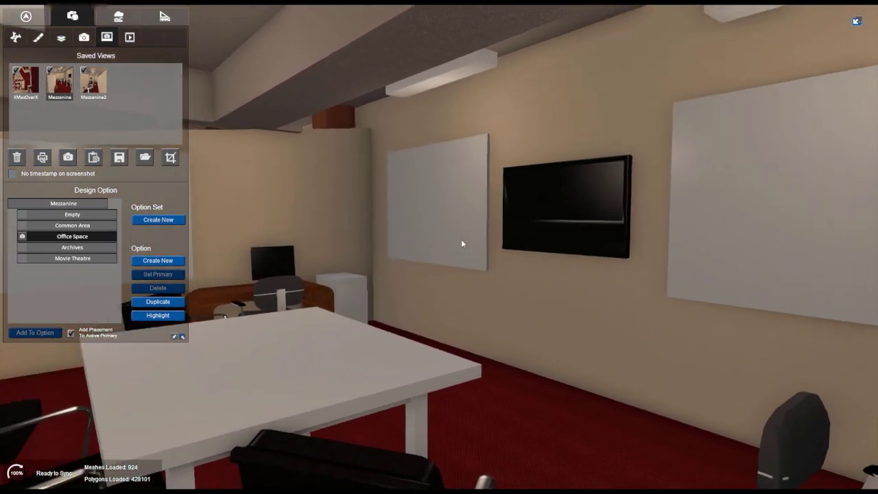
drag(461, 239, 537, 235)
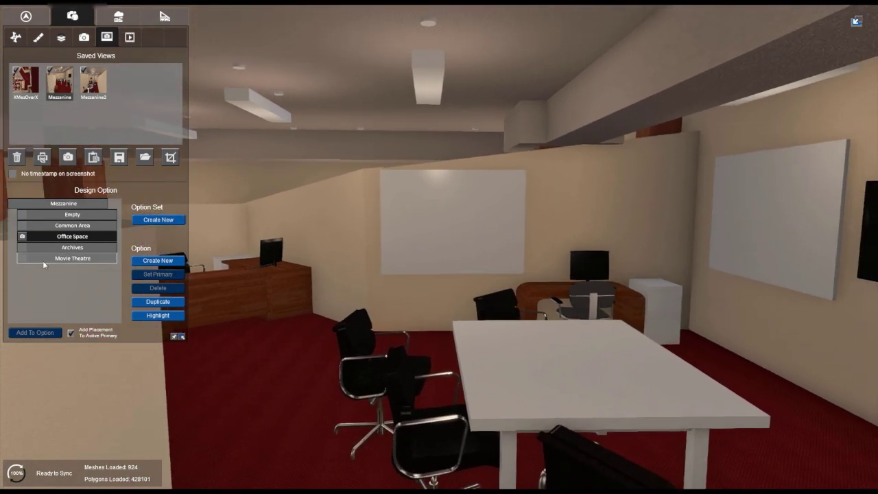
Show the Archives option and examine its filing cabinets, tables, shelves, copier and wall screen
click(46, 247)
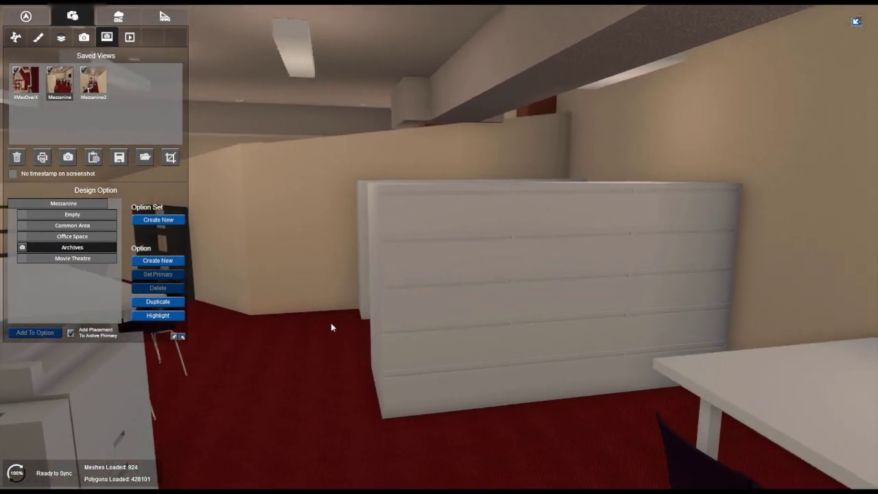
right_drag(330, 322, 485, 290)
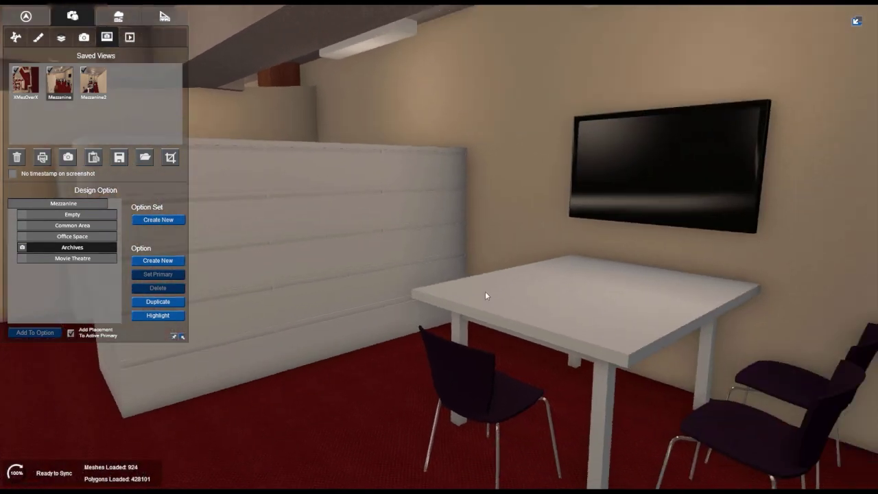
drag(485, 296, 195, 289)
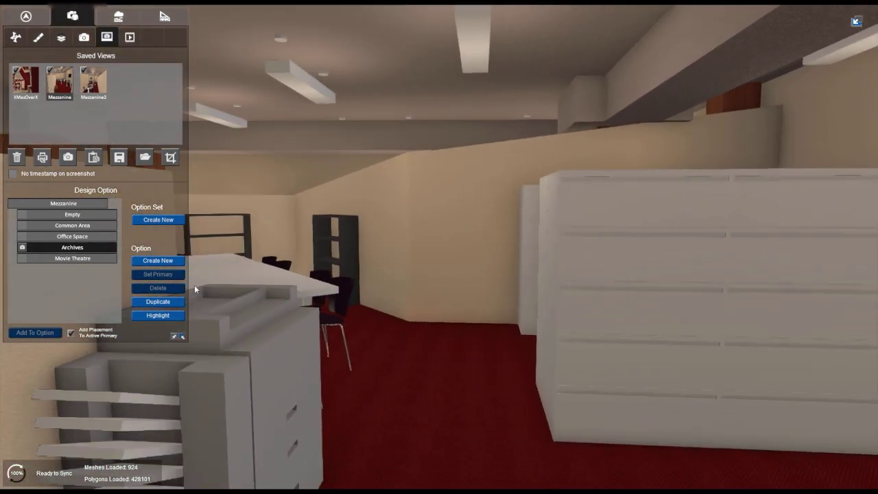
right_drag(195, 288, 169, 305)
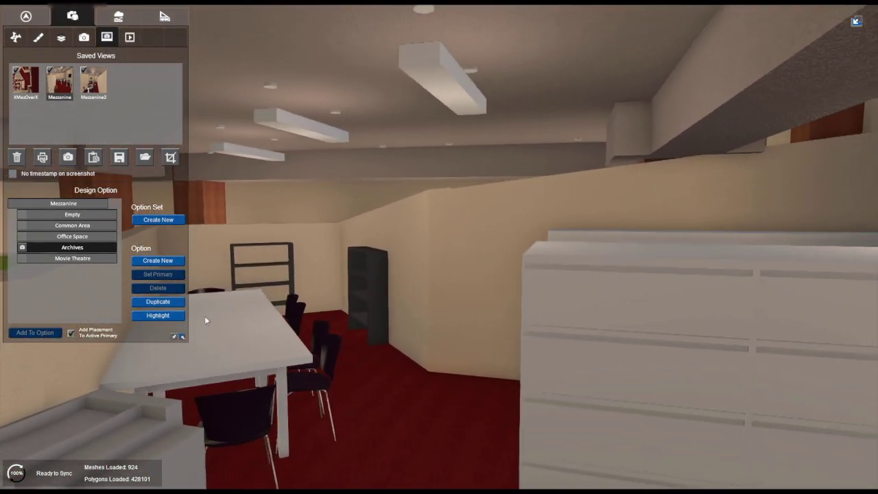
drag(239, 336, 174, 417)
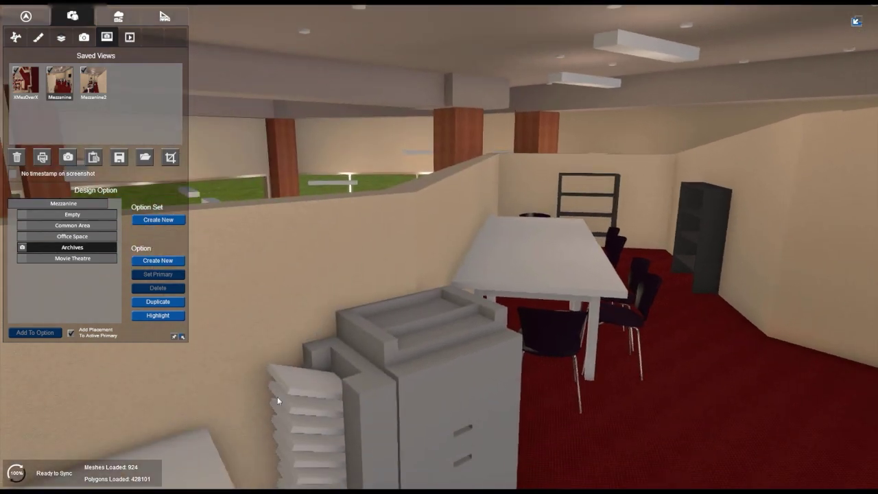
drag(277, 396, 704, 369)
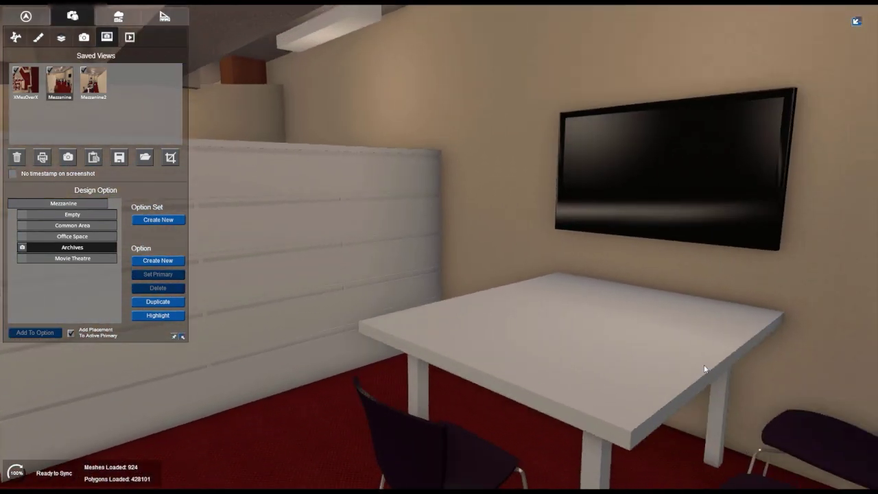
drag(650, 367, 622, 354)
drag(635, 419, 478, 417)
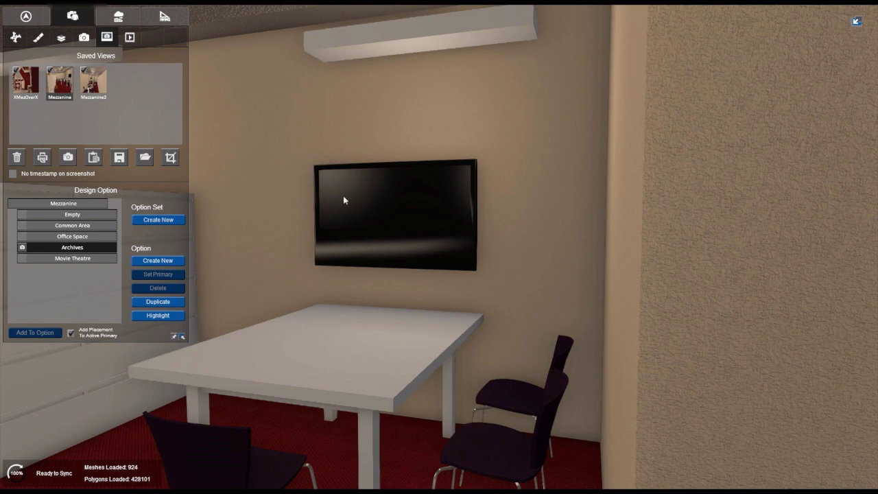
drag(345, 198, 2, 253)
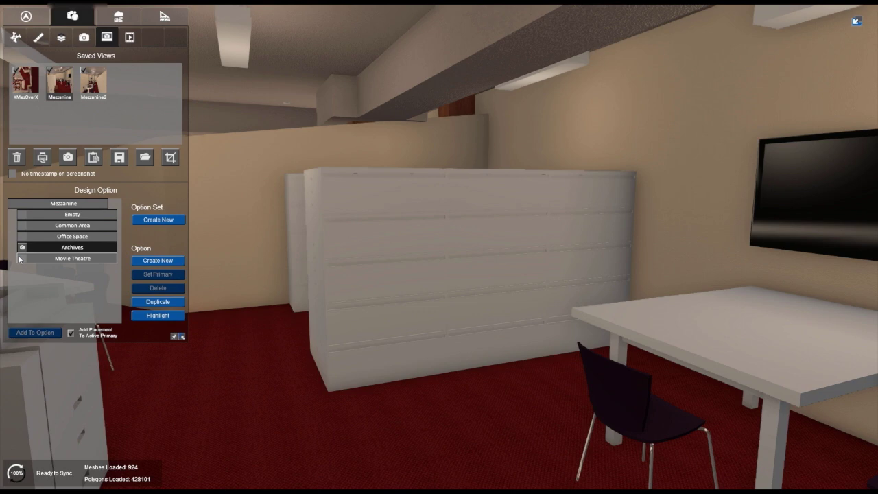
Show the Movie Theatre option and examine its bench seating in front of the large screen
click(24, 259)
key(s)
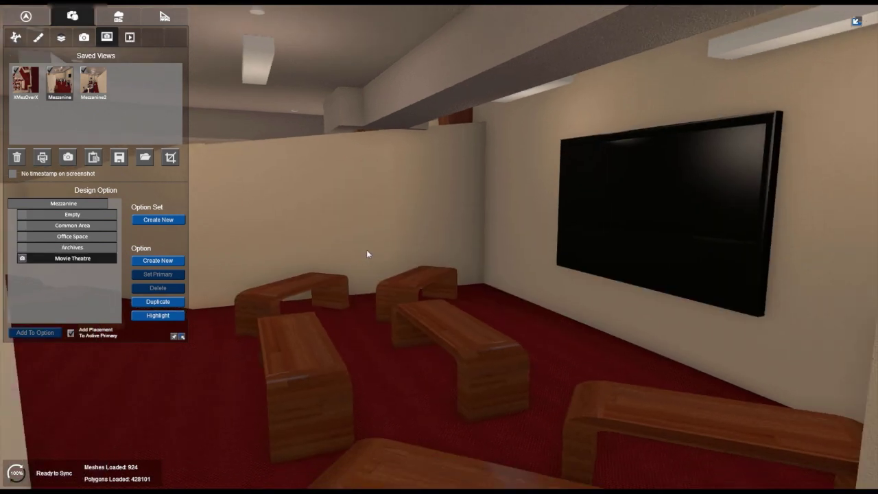
drag(366, 252, 407, 282)
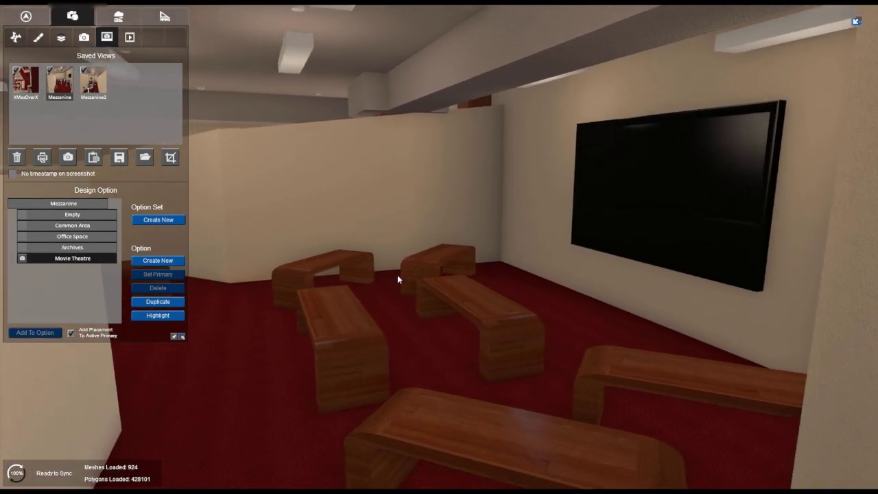
Place a sitting Male Casual pedestrian on the end of the bench closest to the wall screen in the Movie Theatre option
click(105, 19)
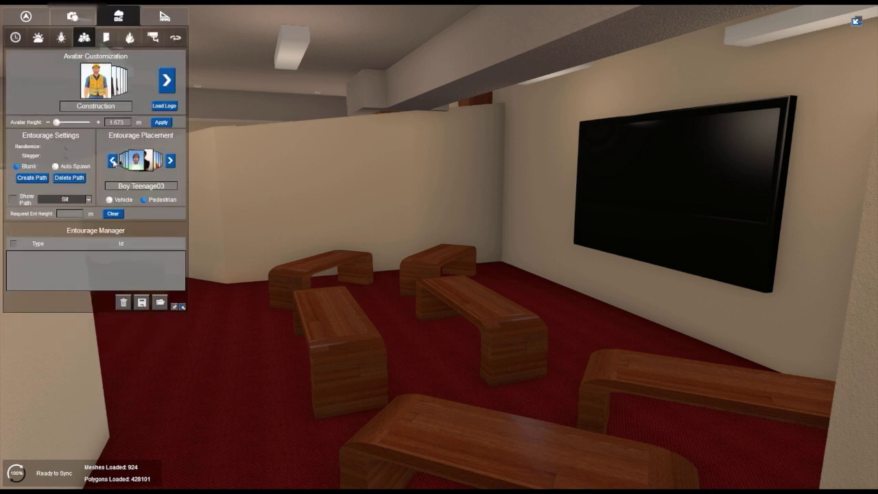
click(113, 162)
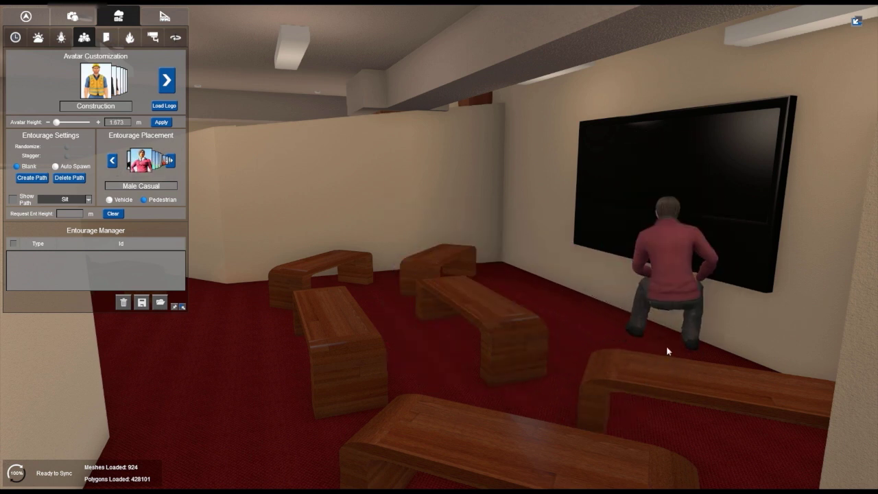
key(w)
right_drag(704, 371, 876, 384)
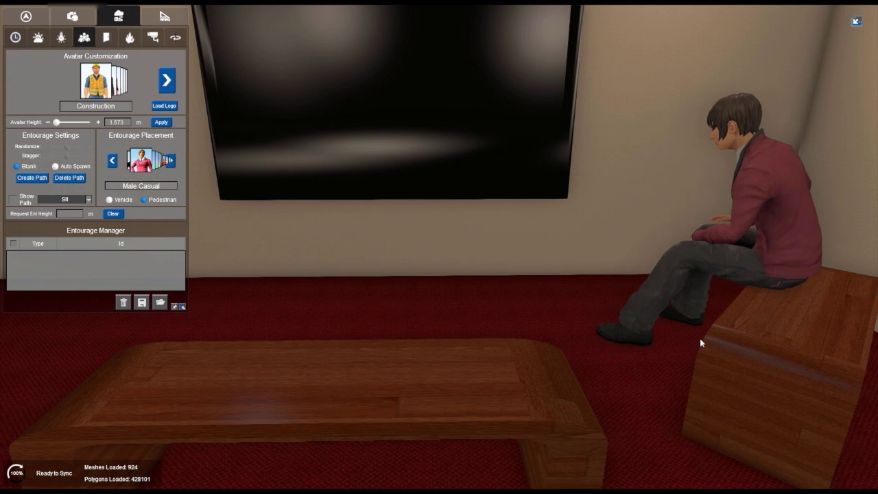
click(700, 340)
Seat a Male Business and a Female Business pedestrian side by side on the bench along the back wall
right_drag(827, 363, 510, 335)
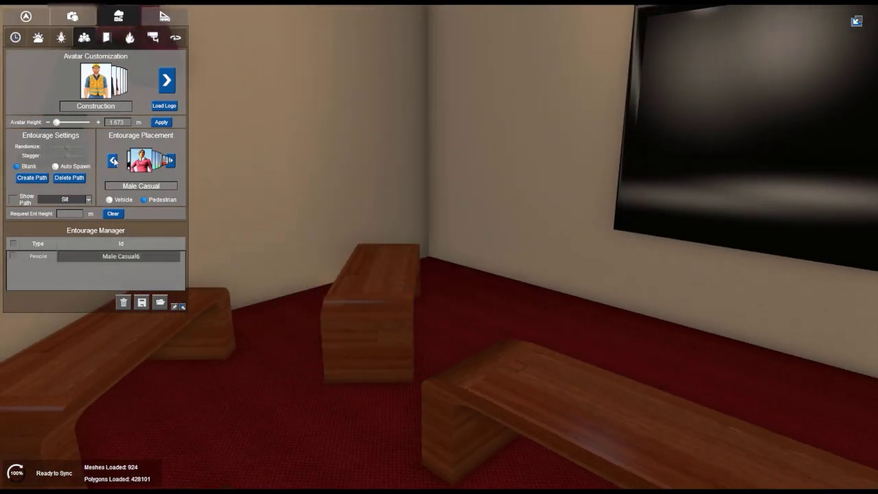
click(112, 160)
key(a)
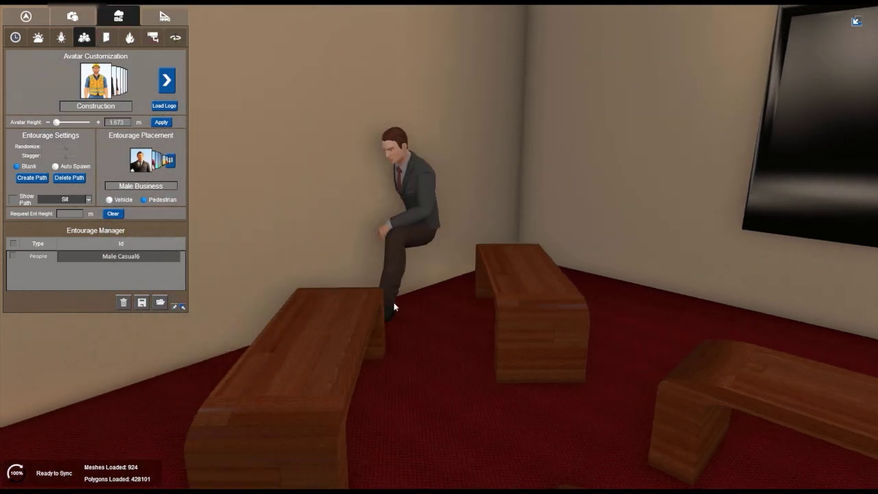
click(387, 368)
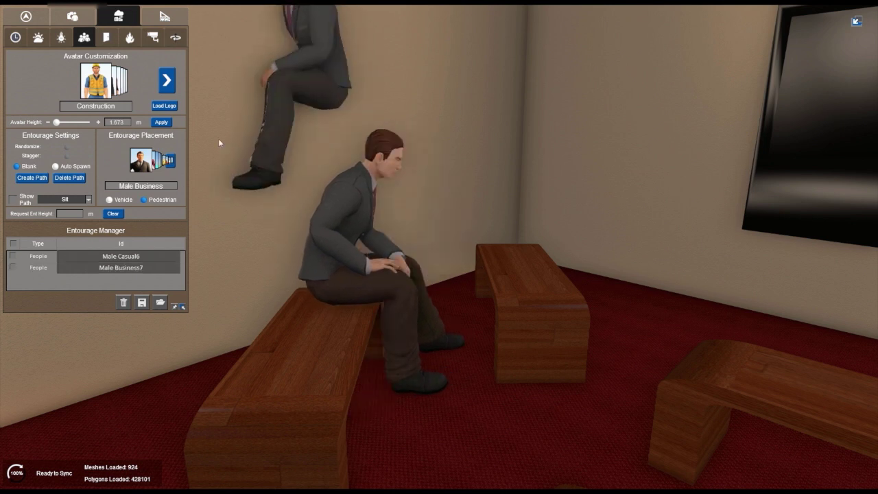
click(170, 162)
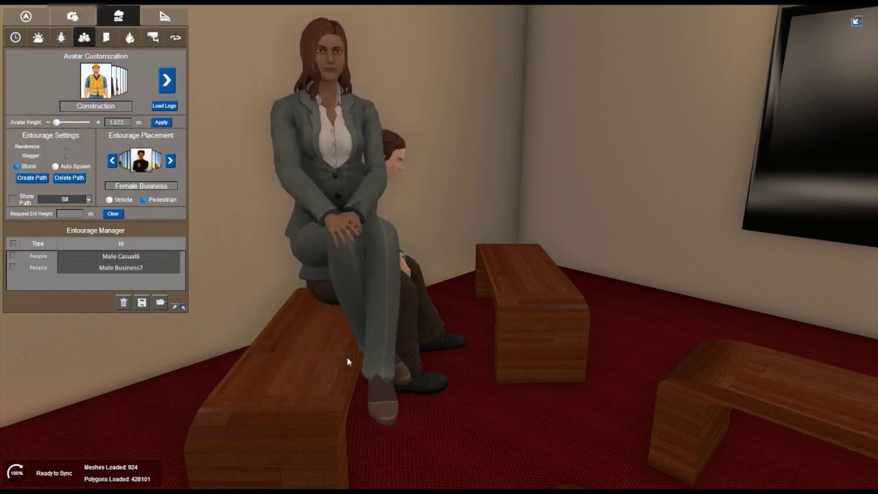
click(351, 445)
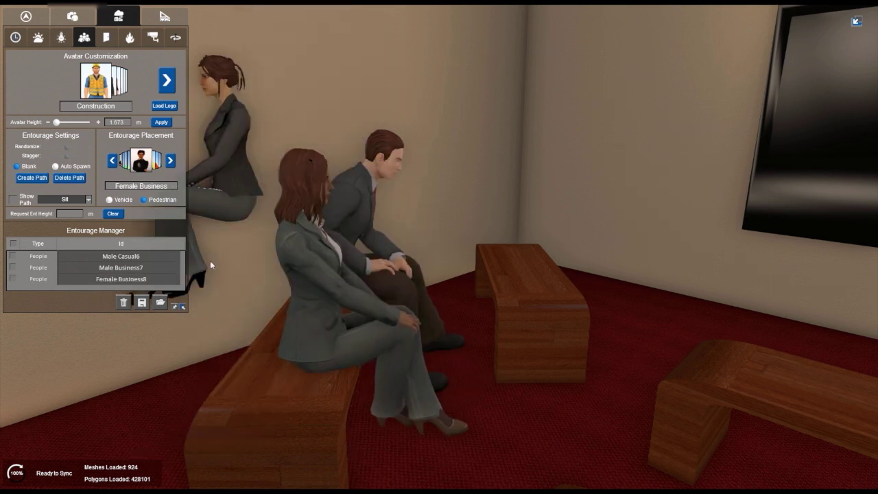
Seat Girl Teenage01 and Boy Teenage03 next to each other on the corner bench, and end the placement
click(158, 167)
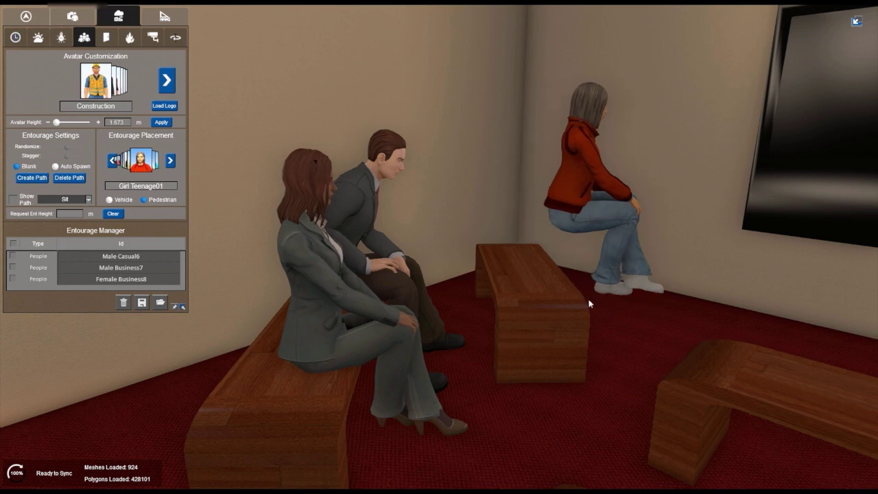
right_drag(588, 303, 300, 338)
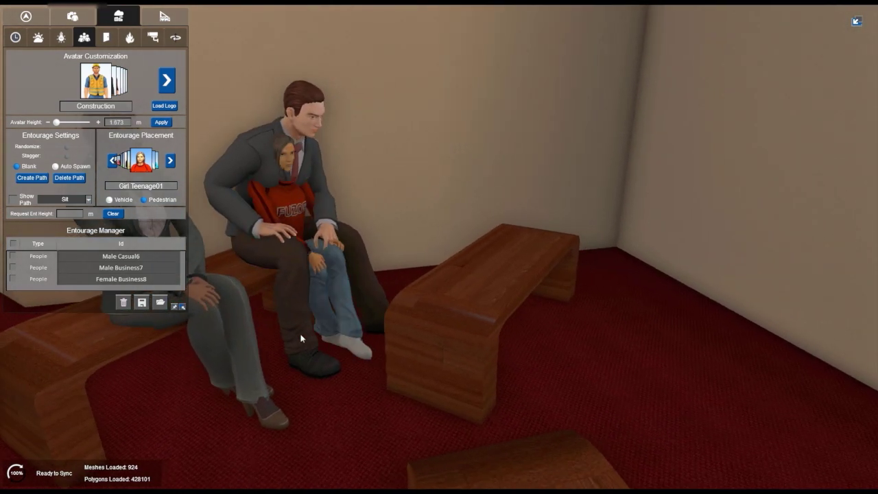
click(519, 320)
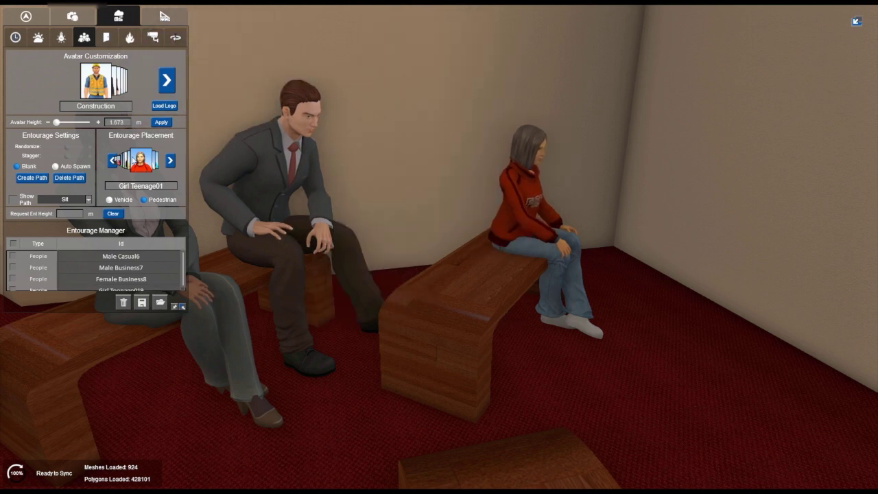
click(112, 162)
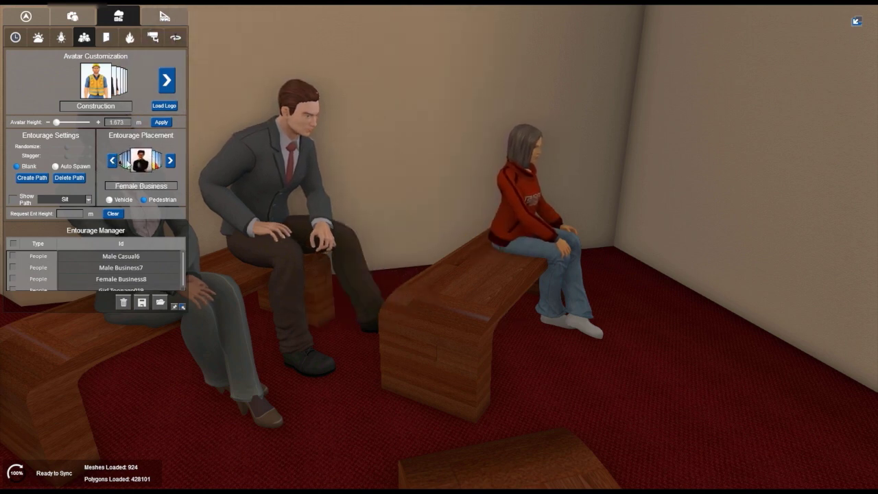
click(112, 161)
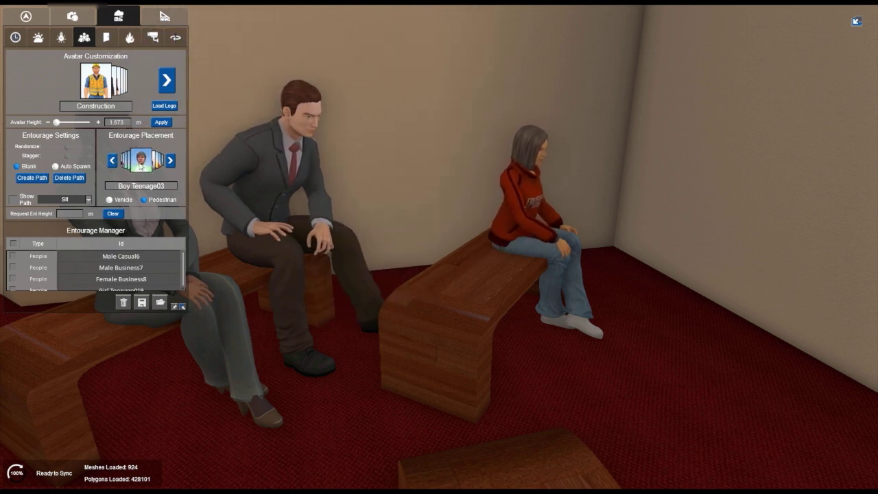
click(494, 355)
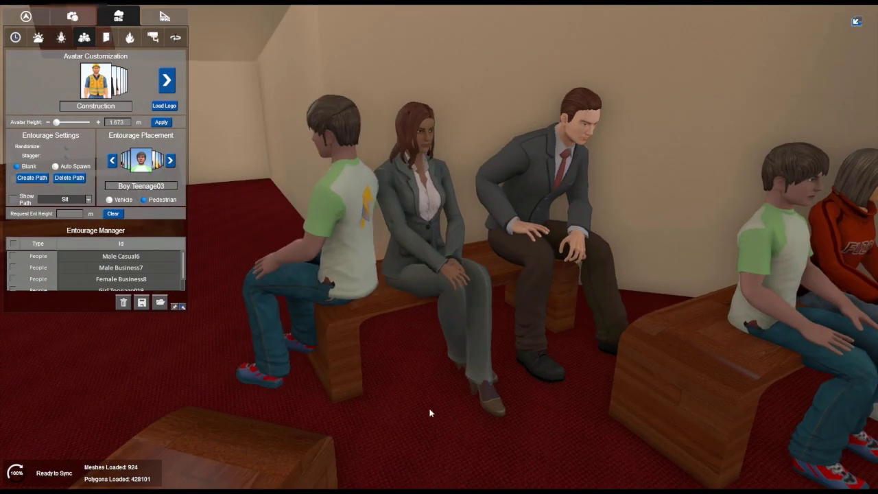
scroll(405, 405, down, 5)
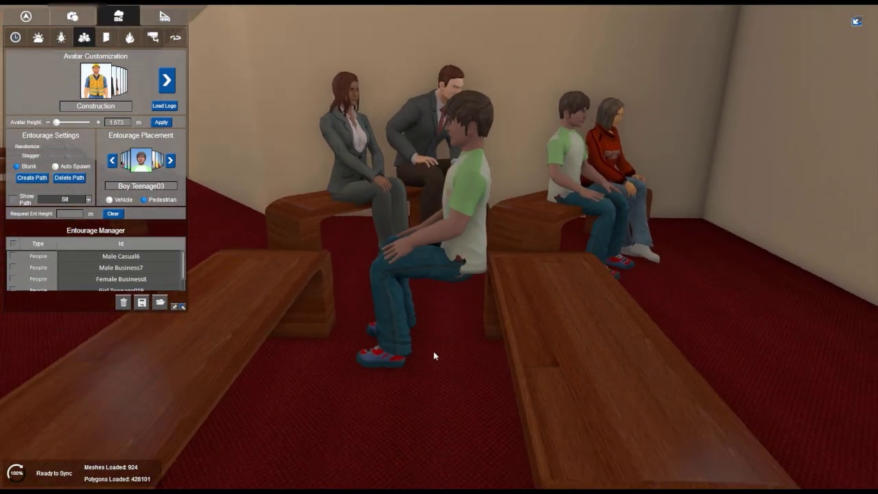
key(Escape)
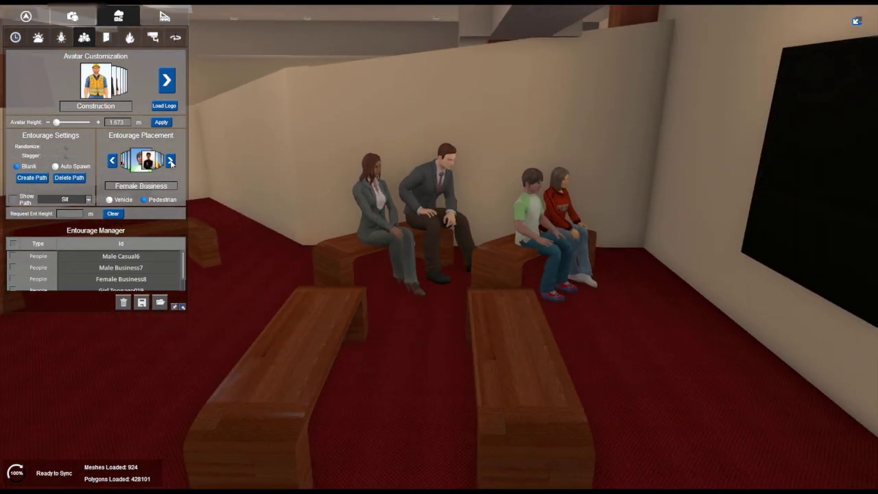
Seat another Male Business pedestrian on the empty bench in front of the business pair
click(170, 161)
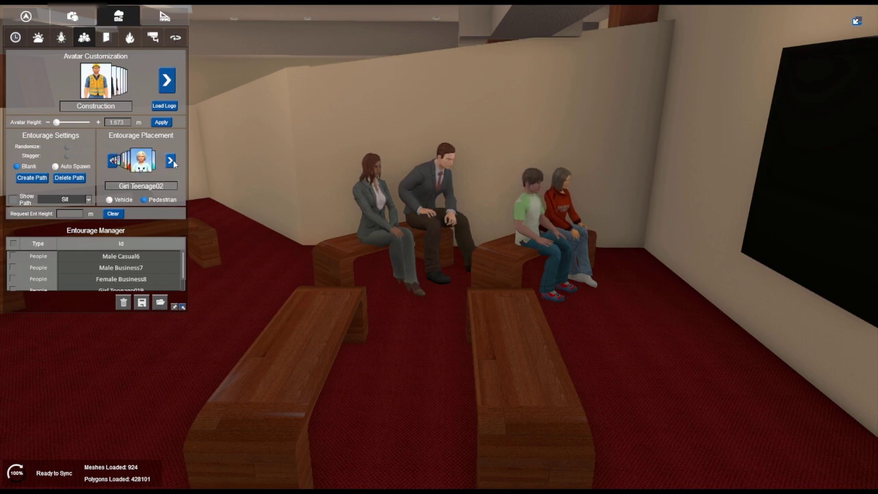
click(173, 161)
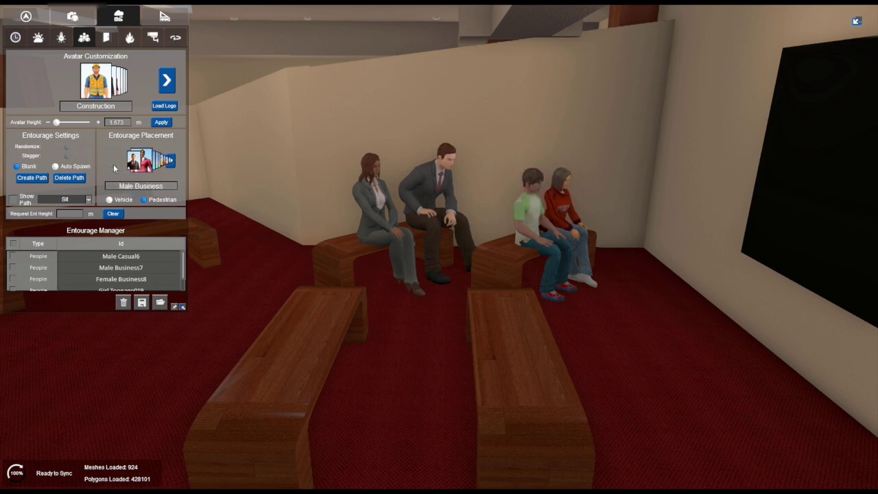
click(343, 366)
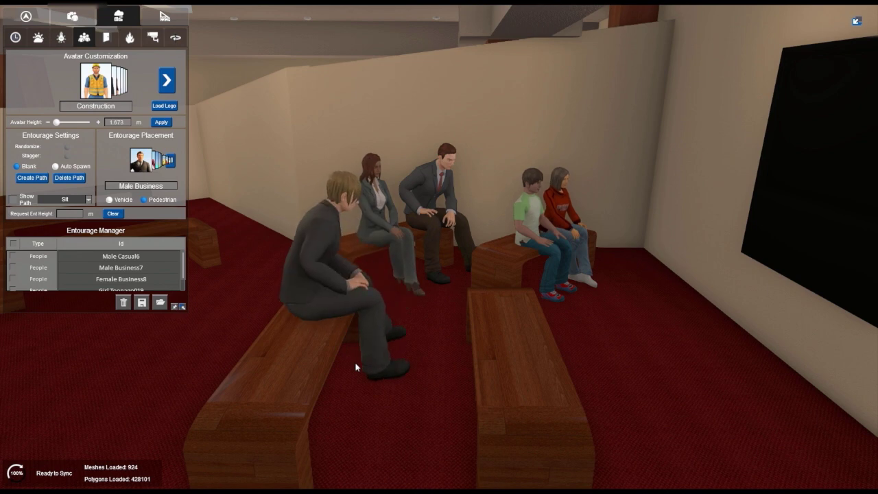
click(414, 347)
Select the large wall screen and set its Media Switch to Media On
right_drag(413, 346, 446, 364)
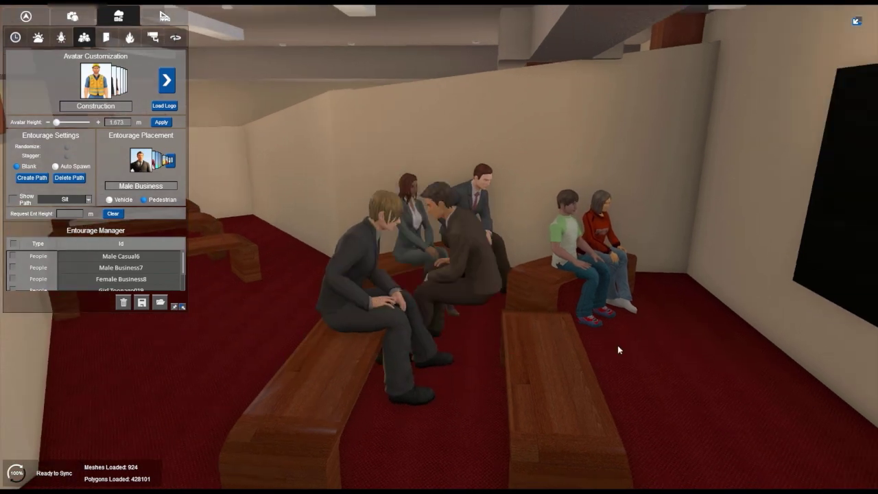
right_drag(617, 345, 489, 328)
scroll(477, 325, down, 3)
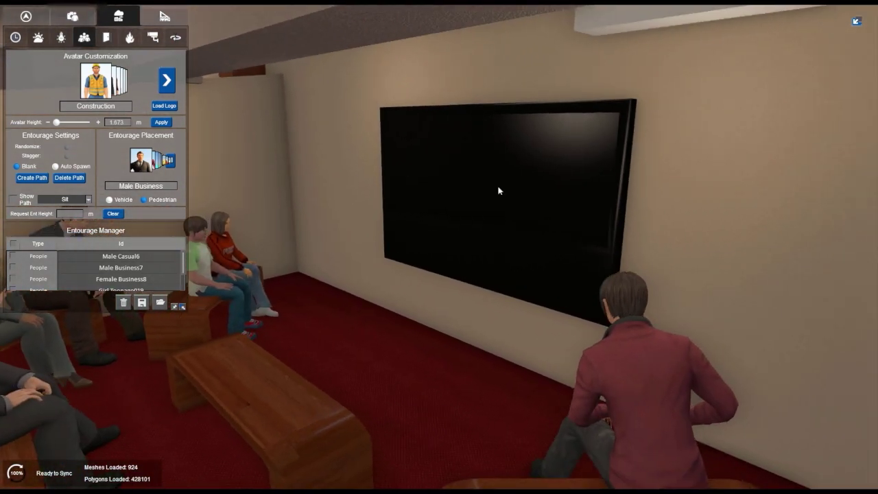
click(491, 196)
click(806, 63)
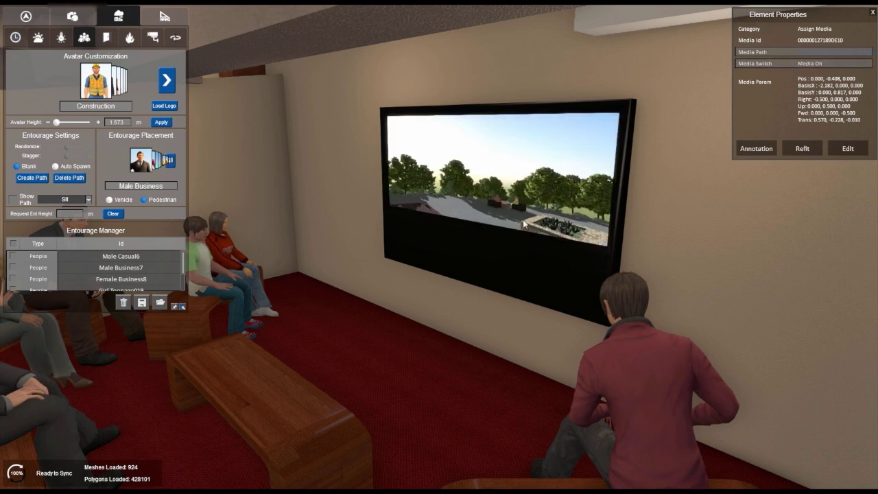
Examine the seated audience and the video playing on the wall screen
right_drag(528, 165, 457, 197)
scroll(531, 185, down, 3)
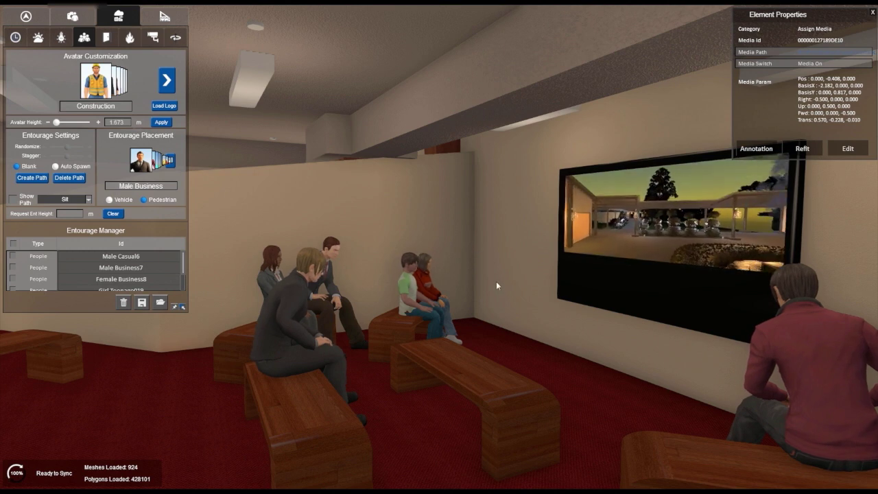
right_drag(495, 277, 554, 259)
key(a)
key(w)
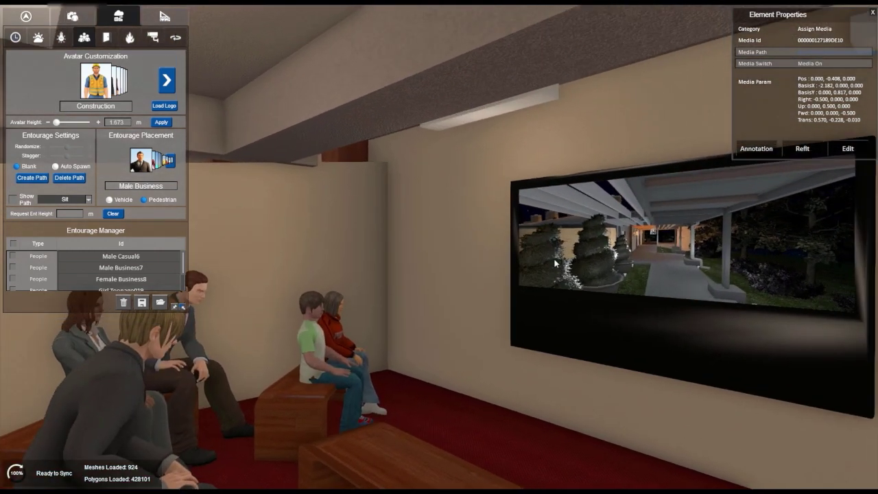